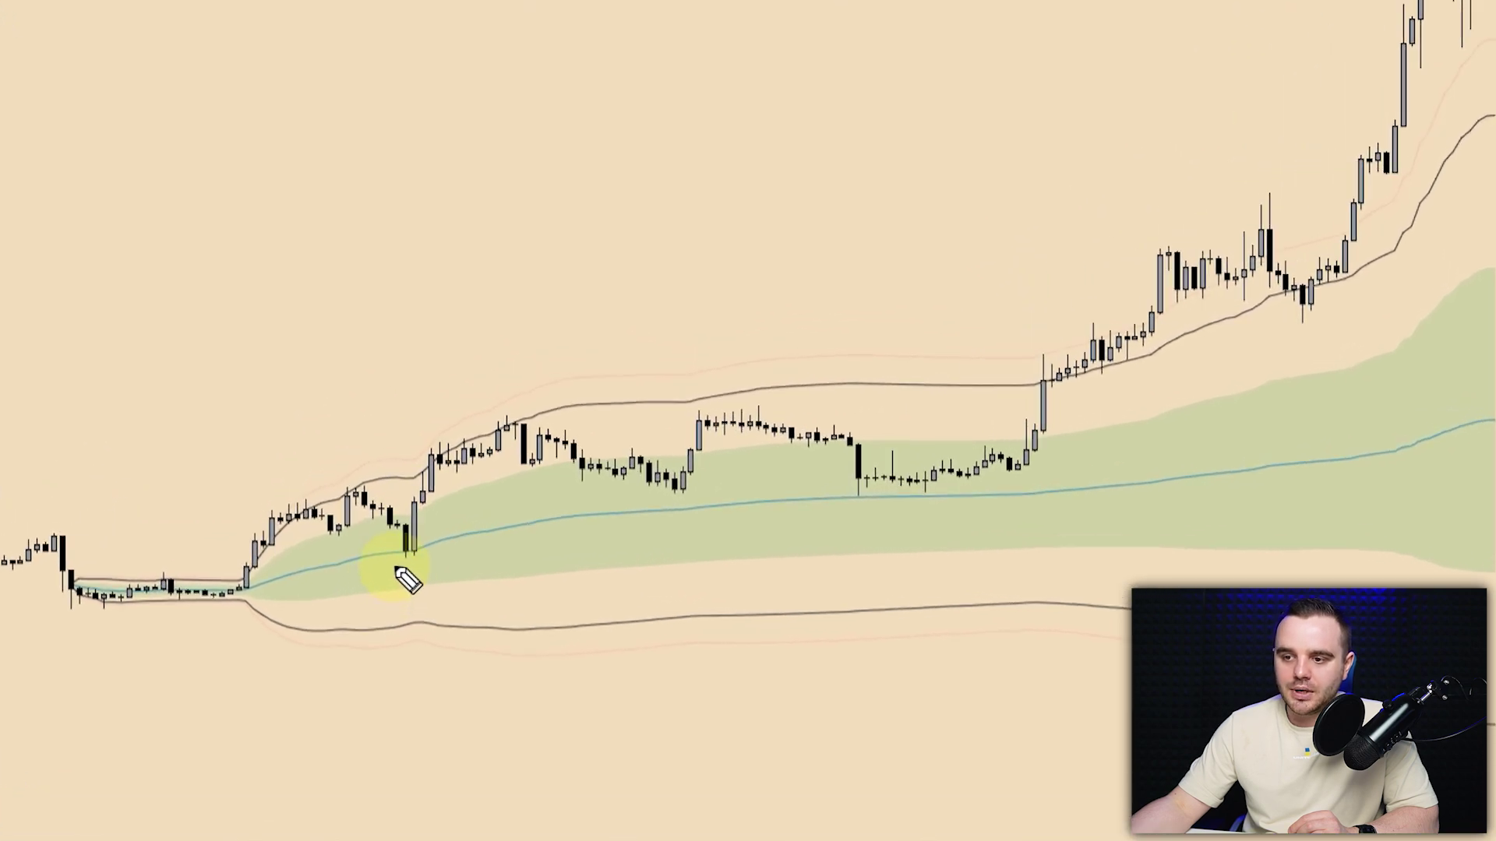
Step: Circle the price reactions at the VWAP line on the example charts and underline the 2σ label on the bell curve
drag(779, 454, 766, 458)
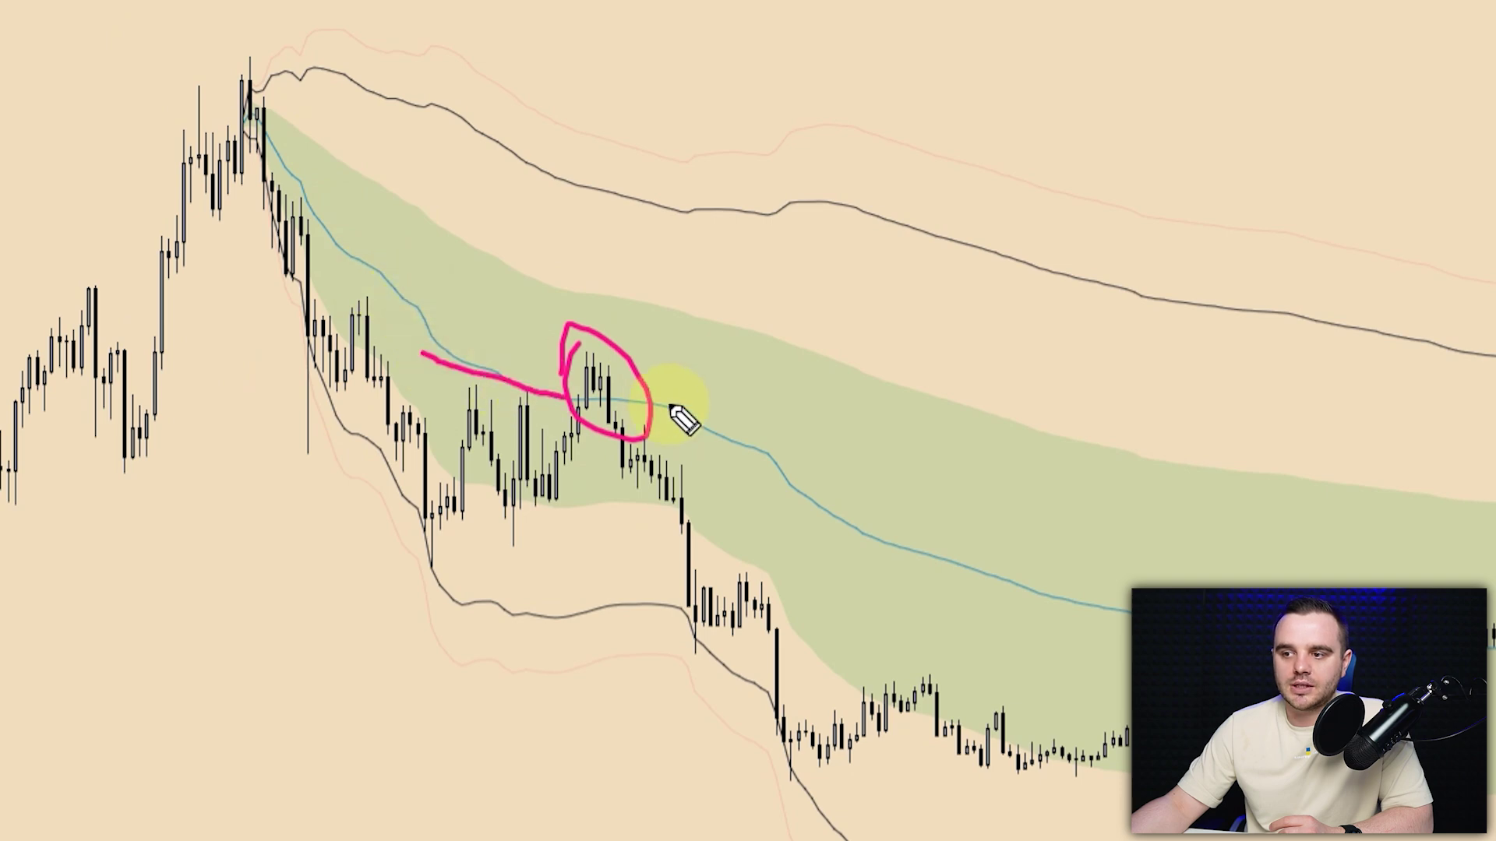
drag(619, 397, 906, 801)
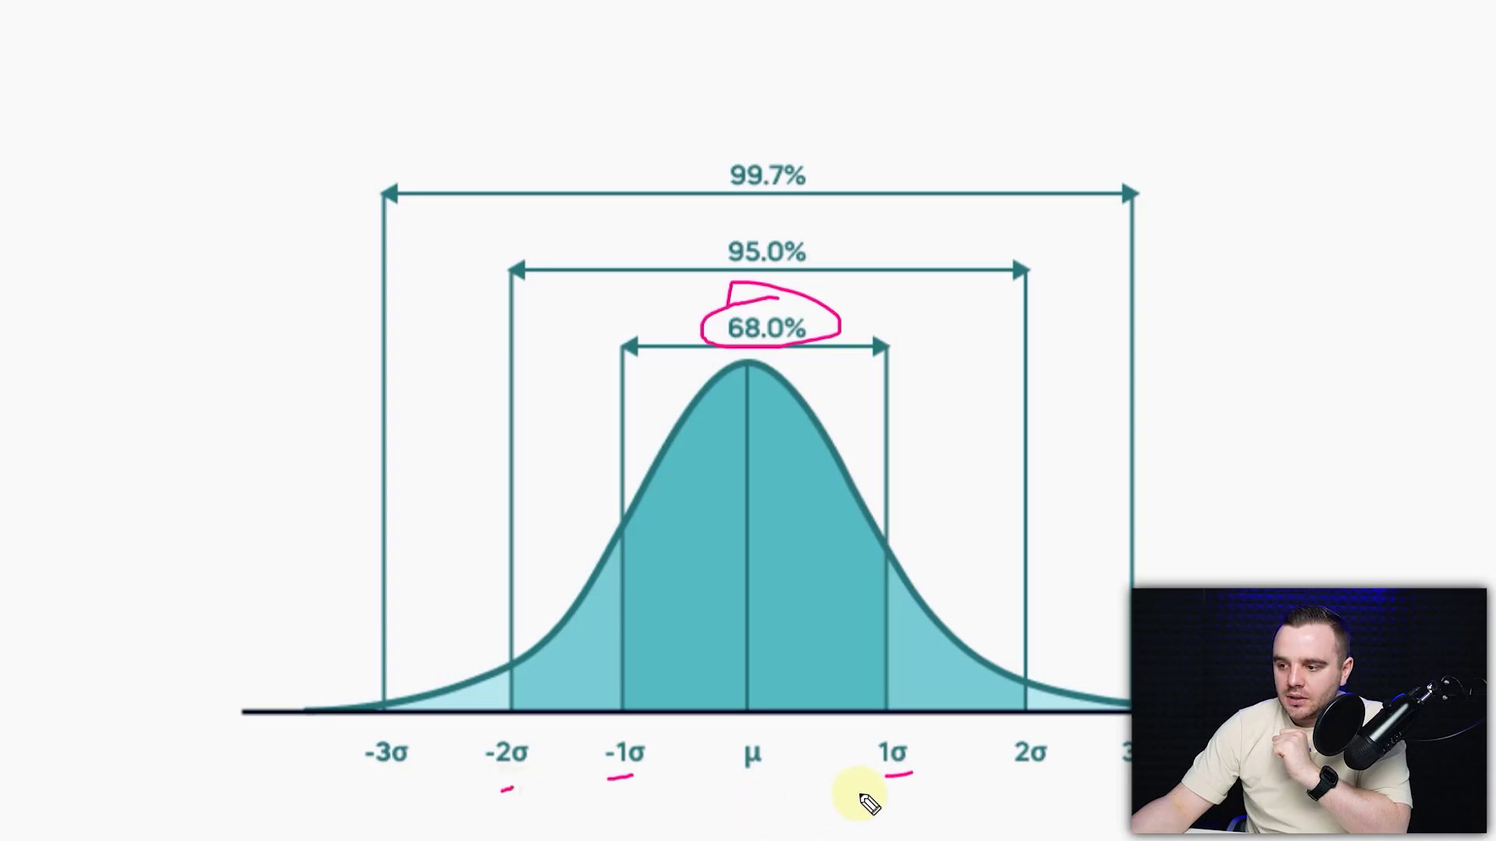
drag(993, 796, 1033, 798)
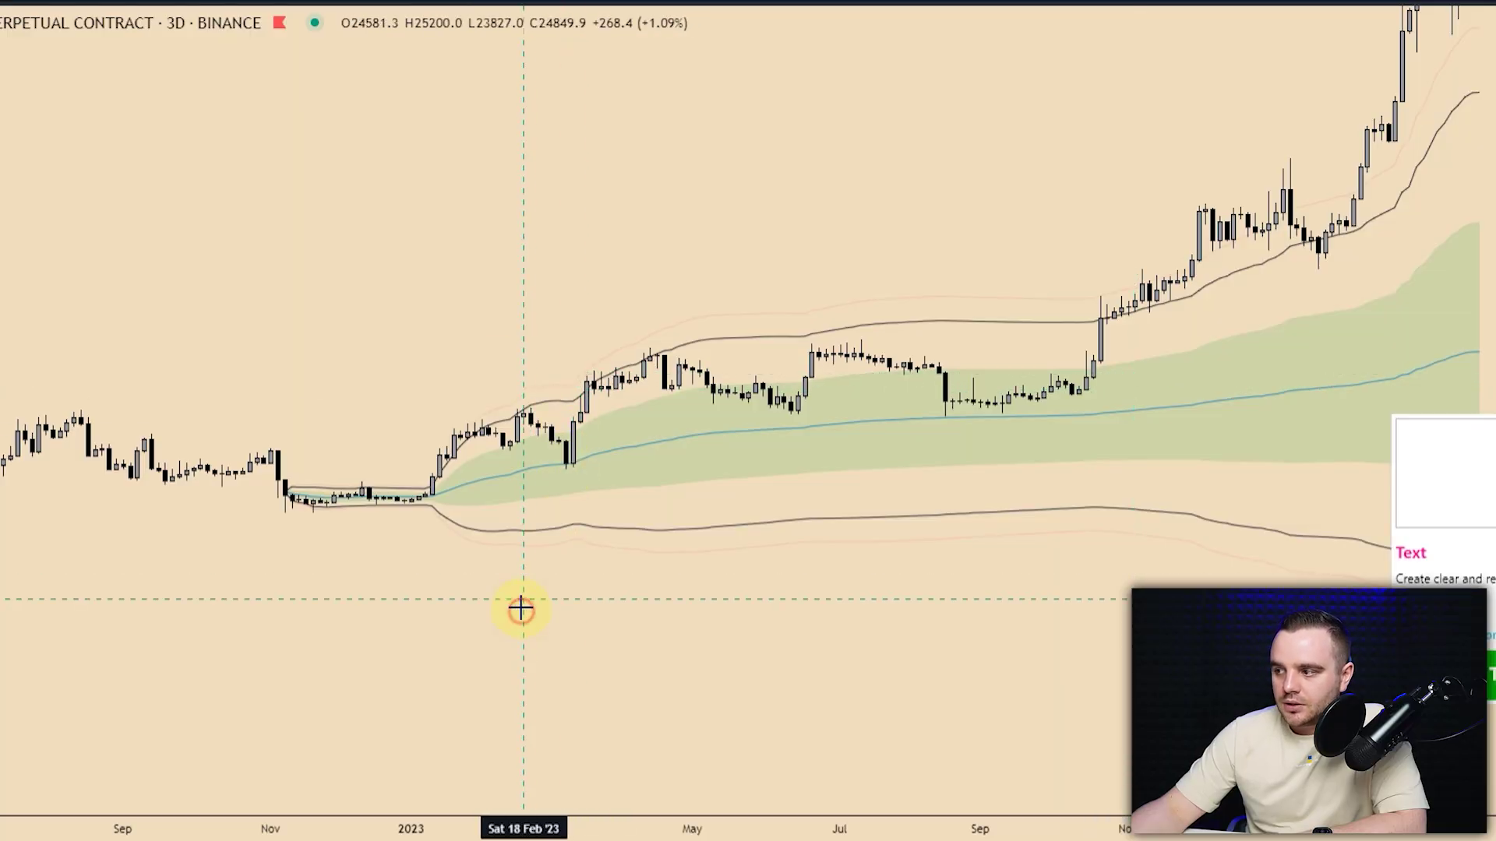
Step: Mark the first and second deviation bands and trace the VWAP line on the 3D Bitcoin chart with the pen
drag(501, 506, 605, 486)
drag(516, 443, 542, 431)
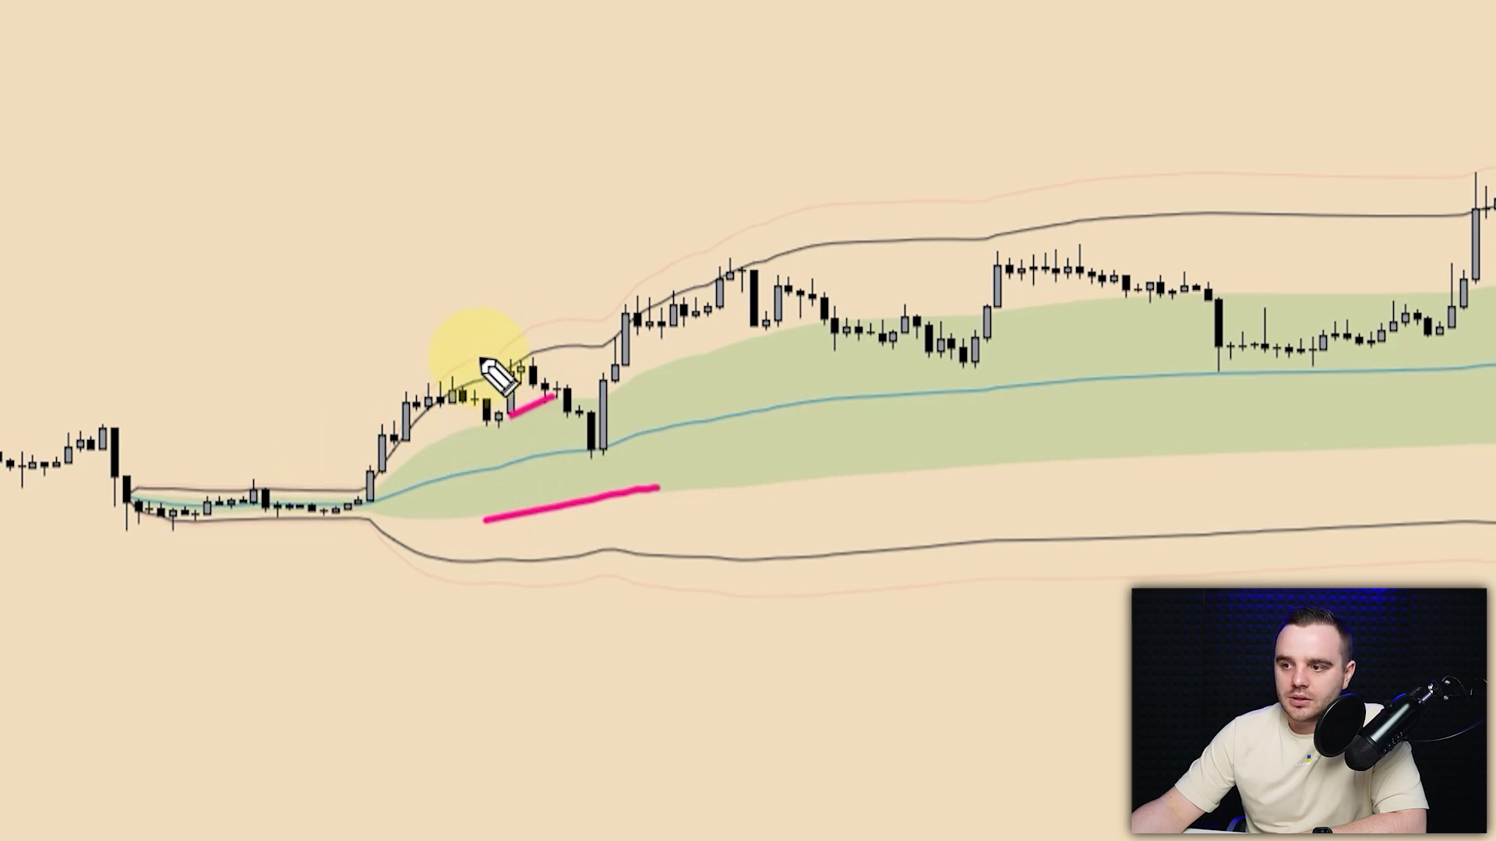
drag(637, 299, 618, 309)
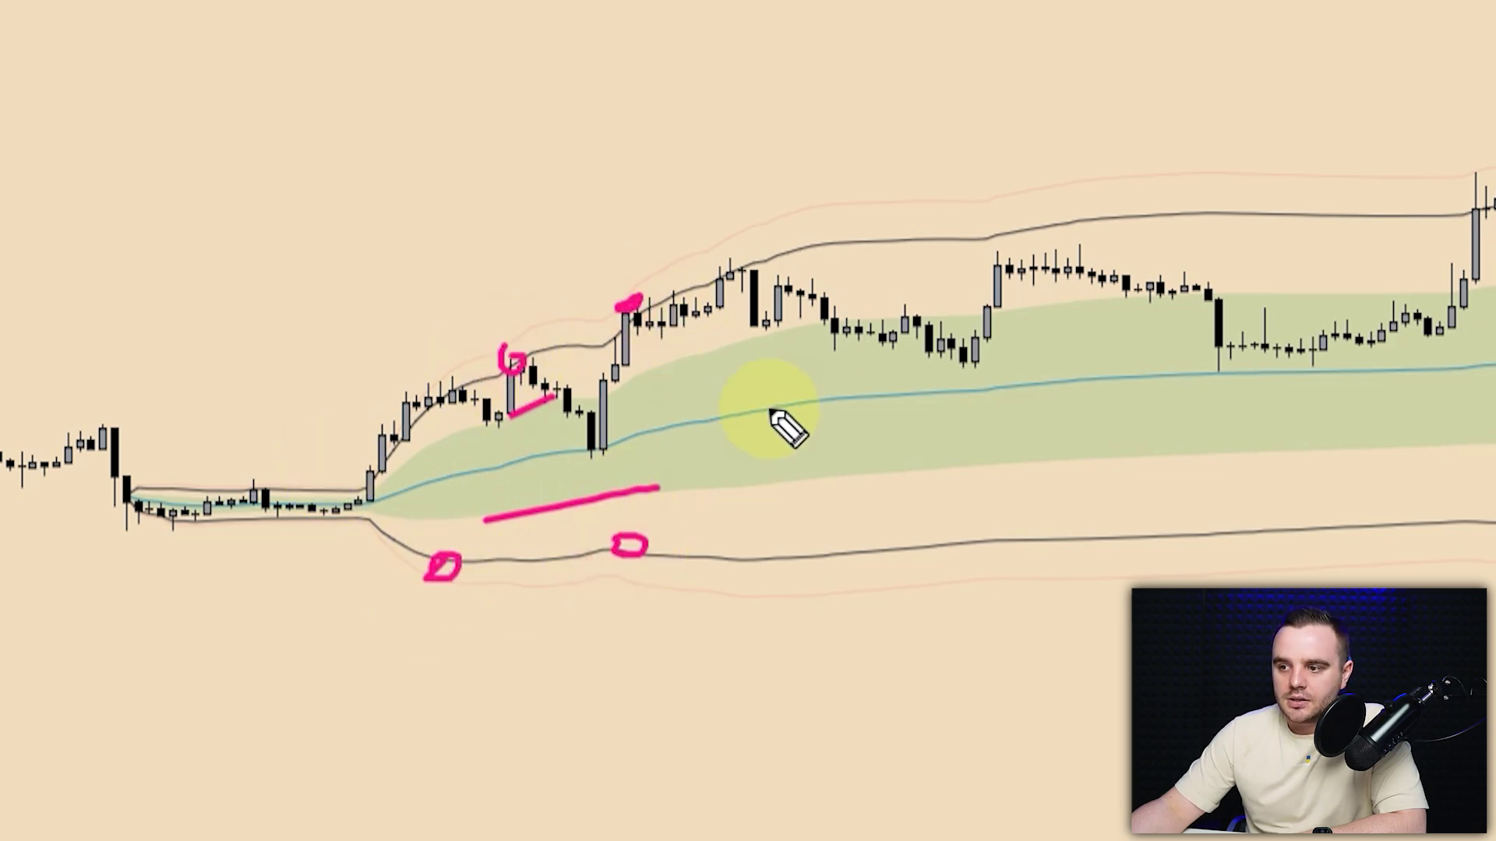
mouse_move(436, 478)
mouse_down()
mouse_move(935, 405)
mouse_move(1430, 364)
mouse_up()
drag(296, 492, 489, 460)
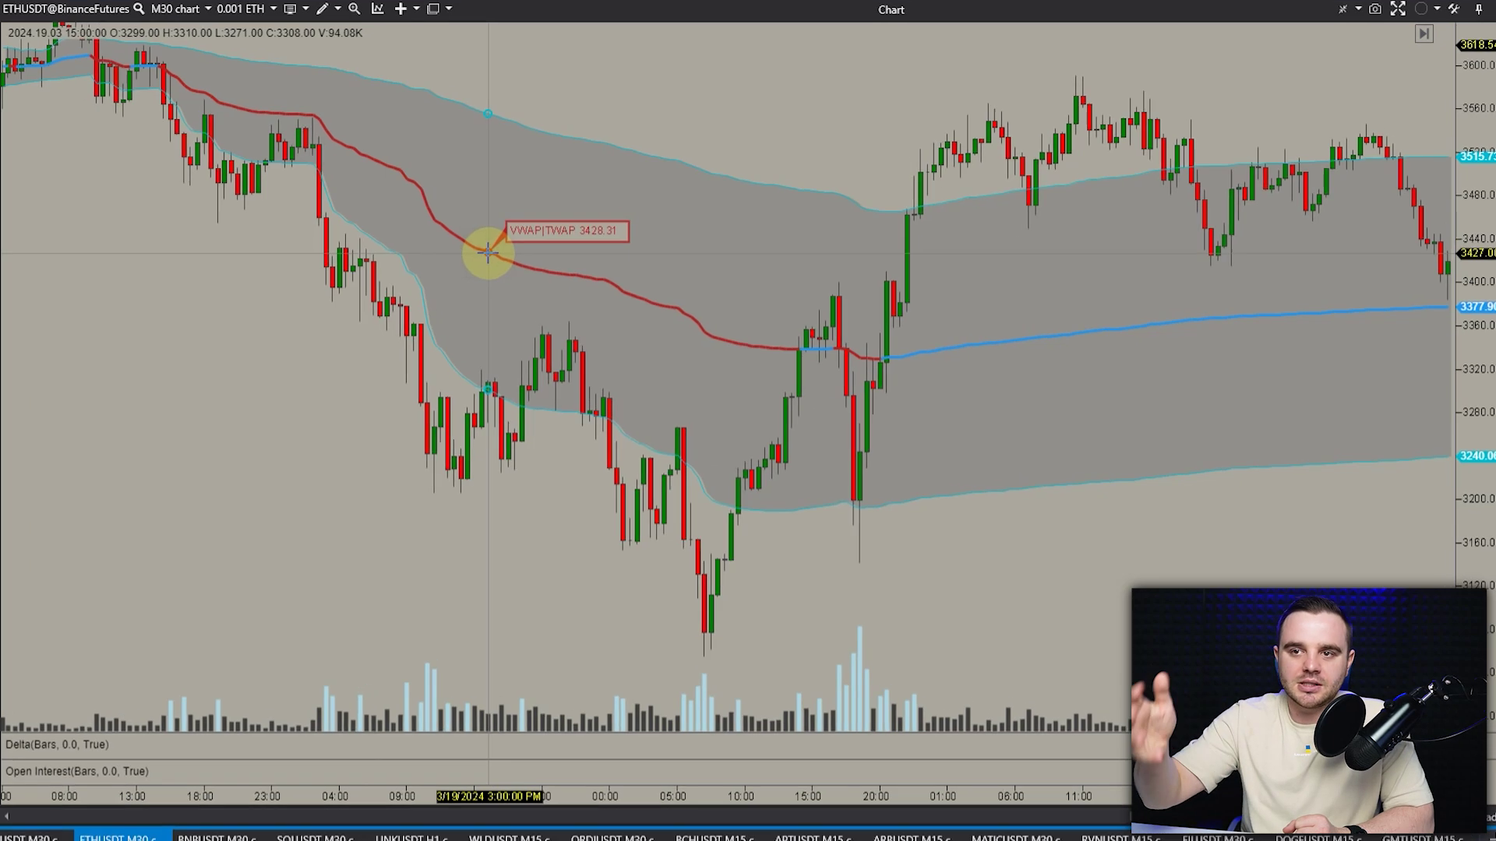
Step: Set the period of the visible VWAP/TWAP indicator on the ETHUSDT M30 chart to Daily
key(ctrl+i)
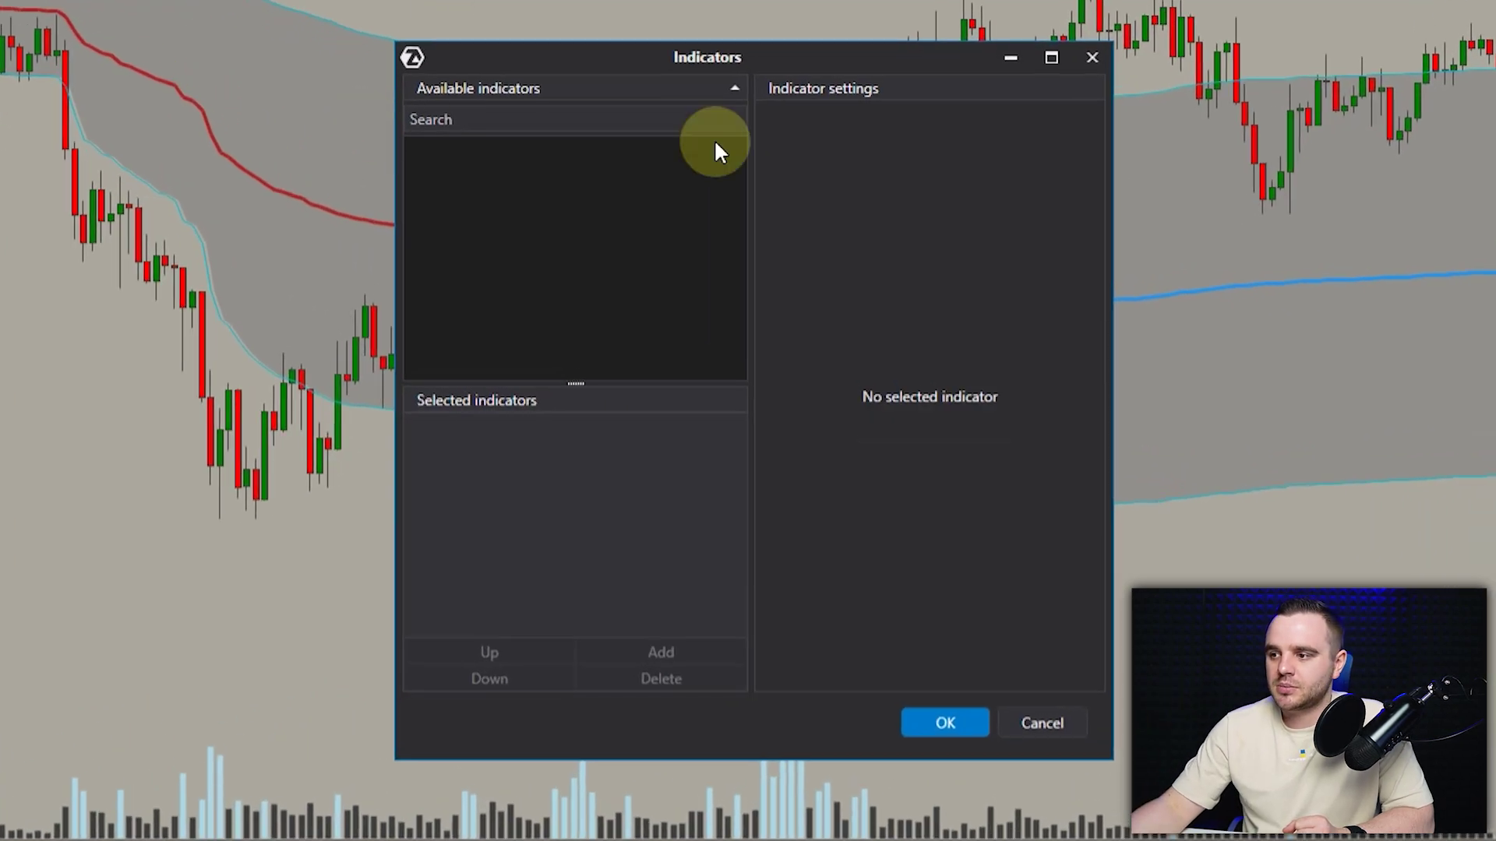
click(985, 232)
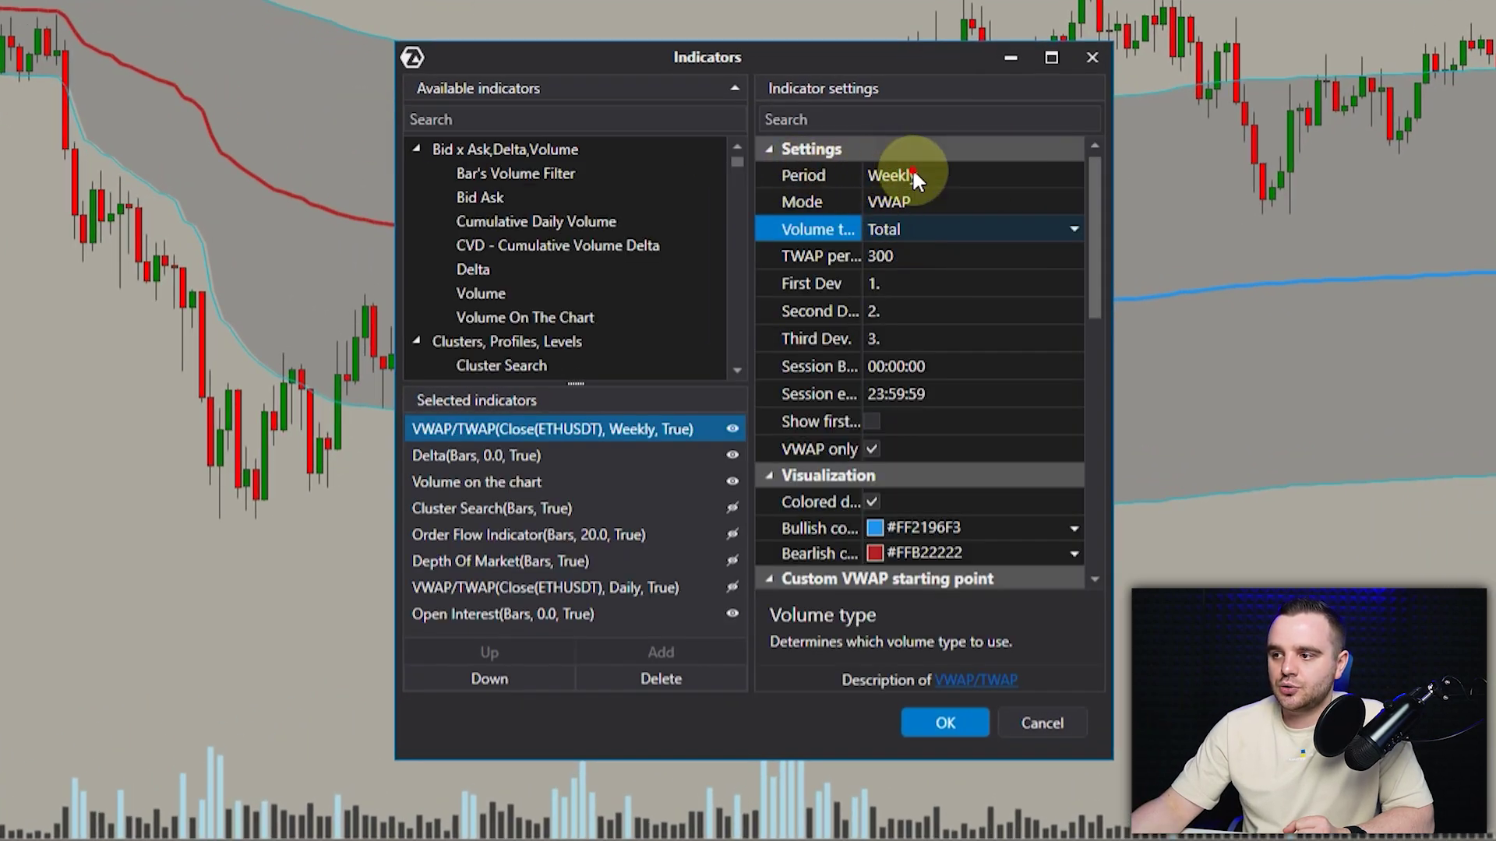
click(913, 178)
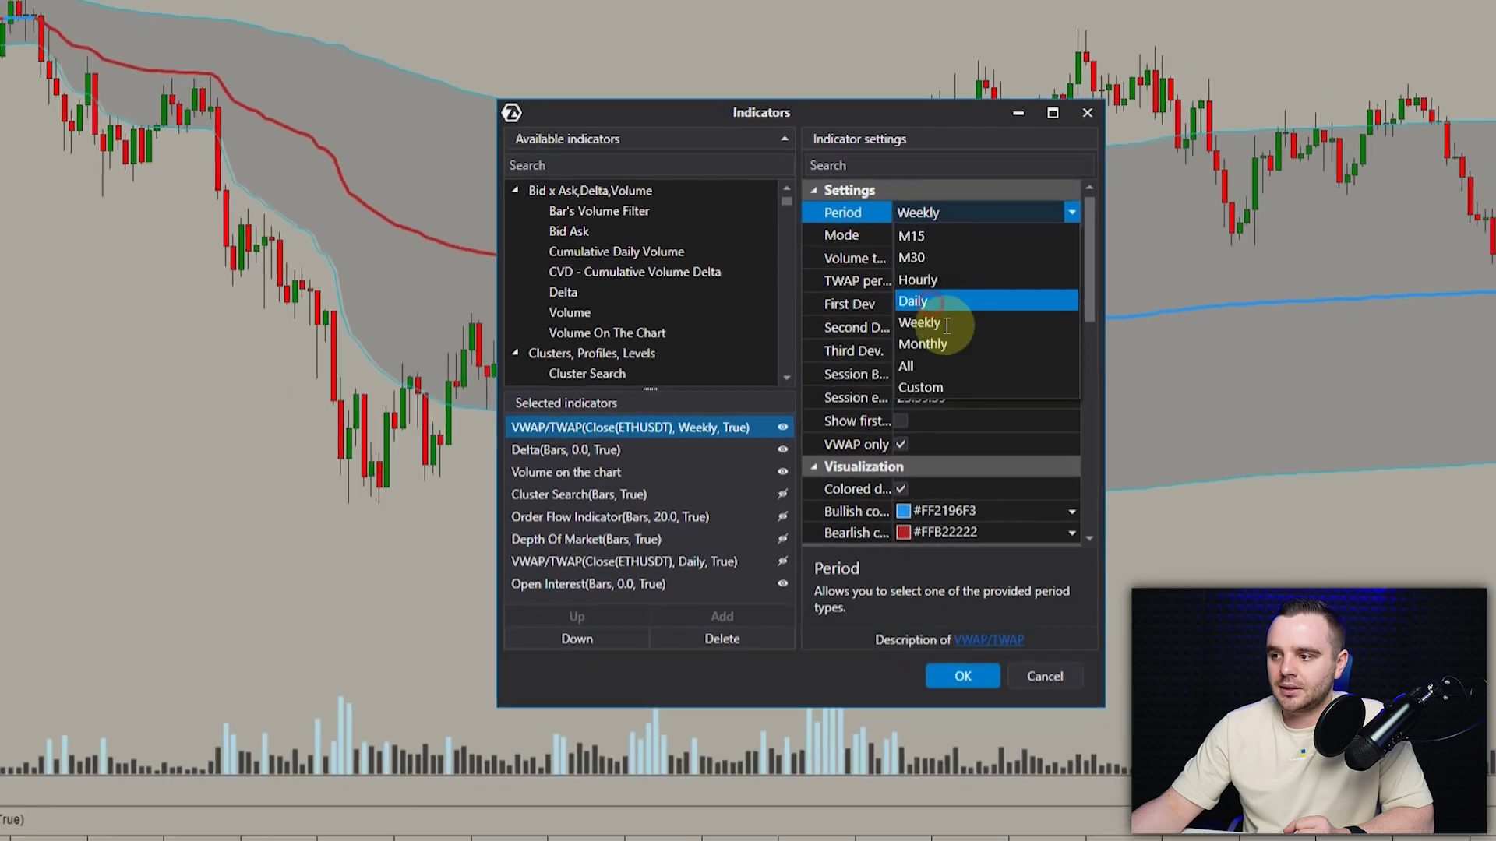
click(906, 277)
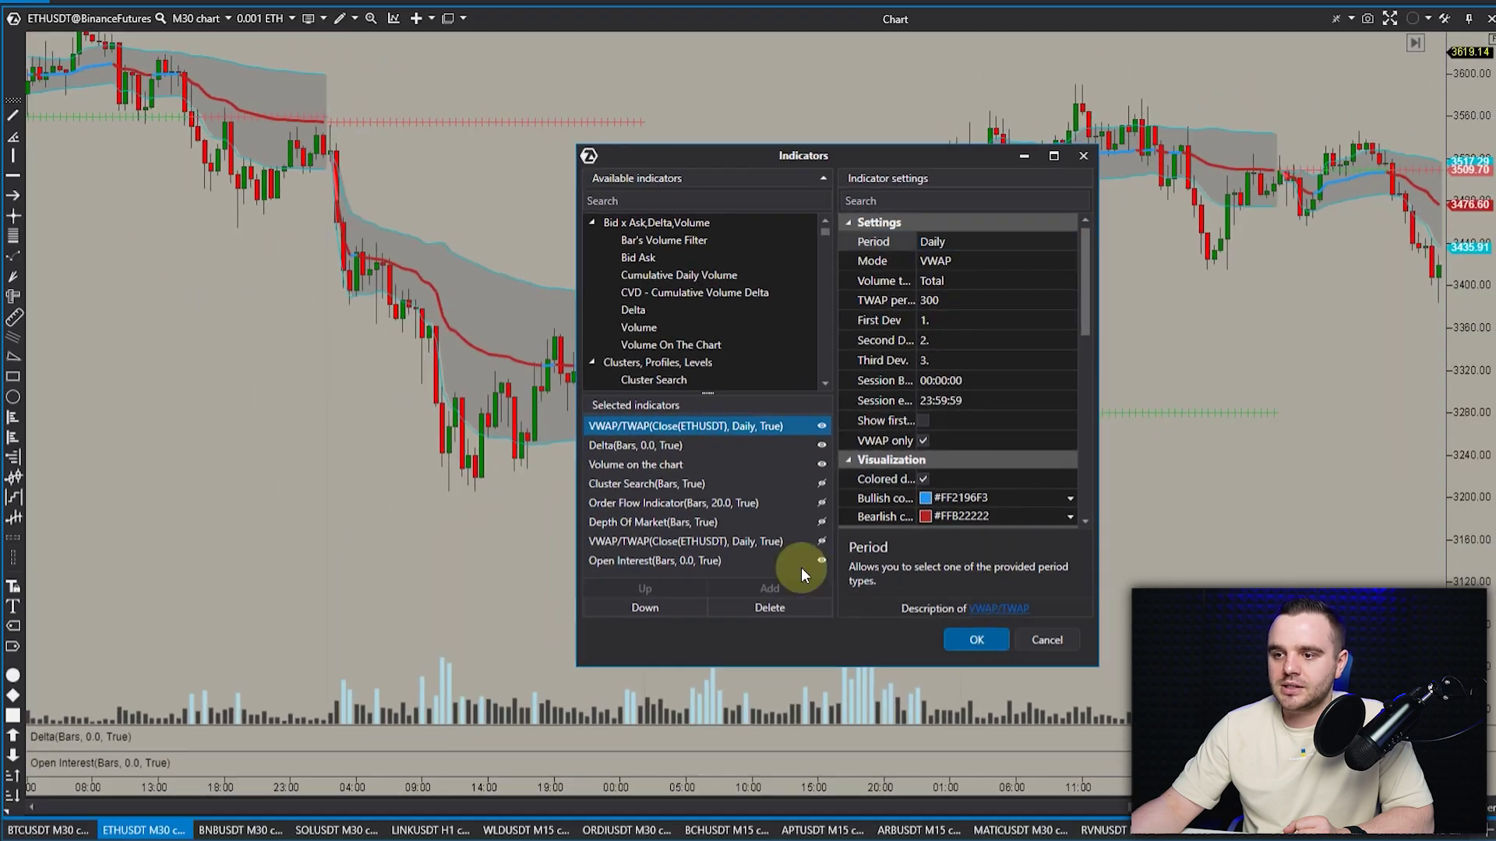
key(Return)
Step: Draw a vertical pen line at the start of a daily VWAP session and follow its bands across the day
drag(1205, 400, 788, 353)
scroll(875, 327, up, 3)
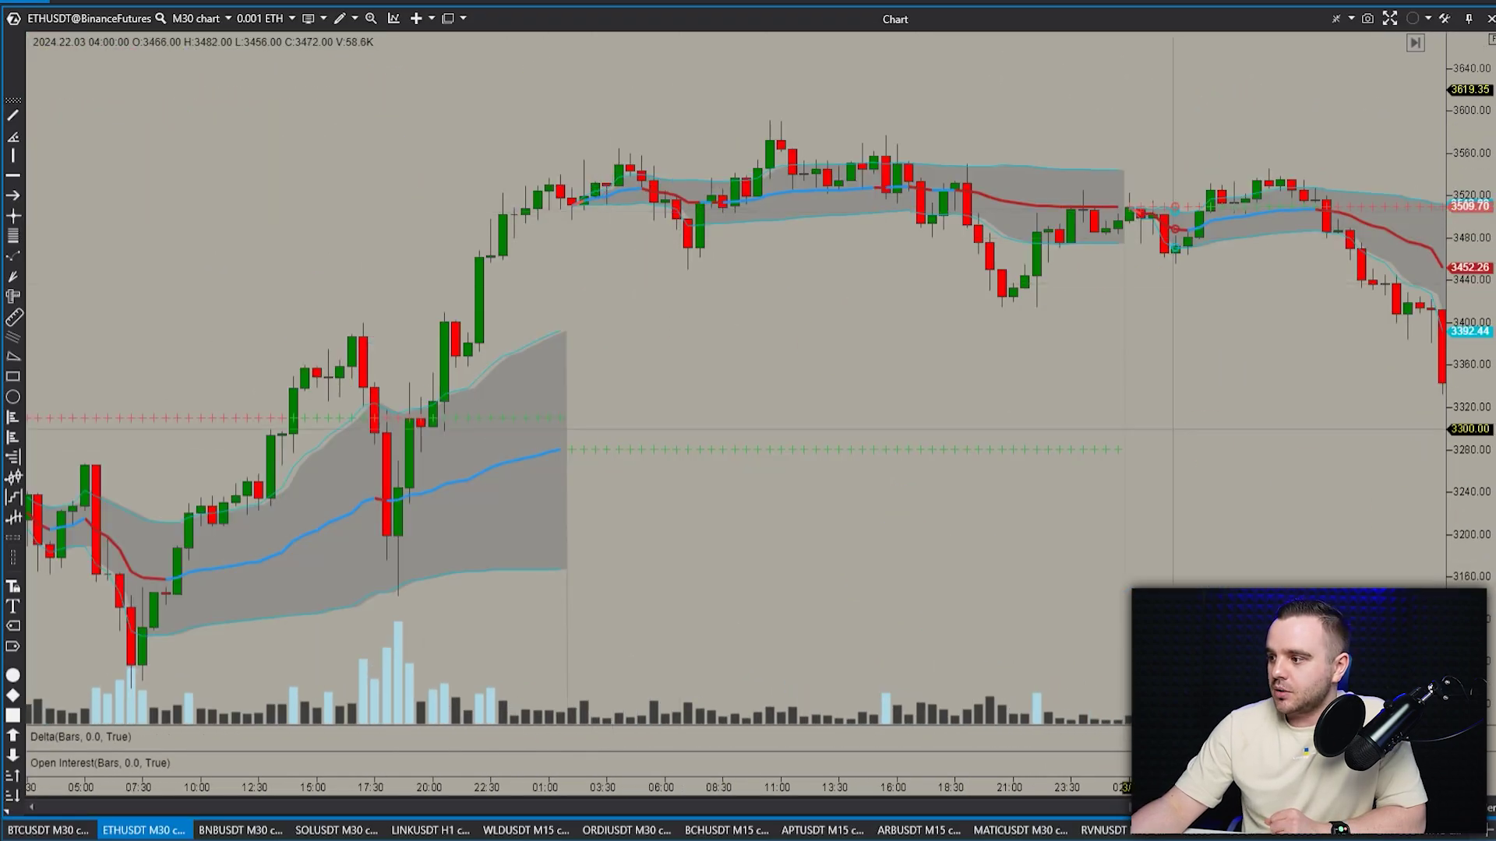
drag(570, 144, 569, 249)
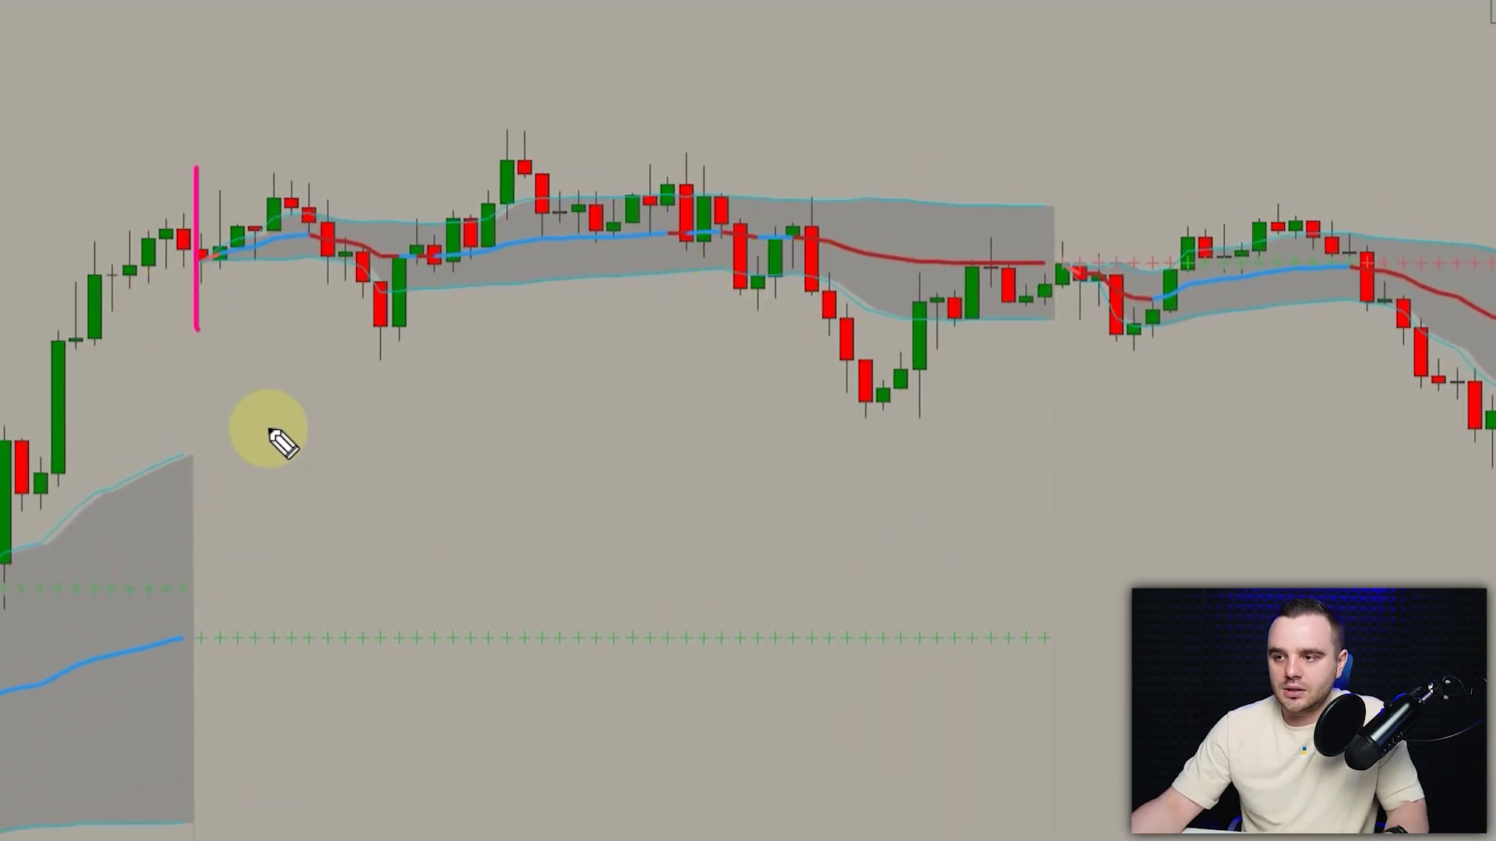
key(ctrl+shift+2)
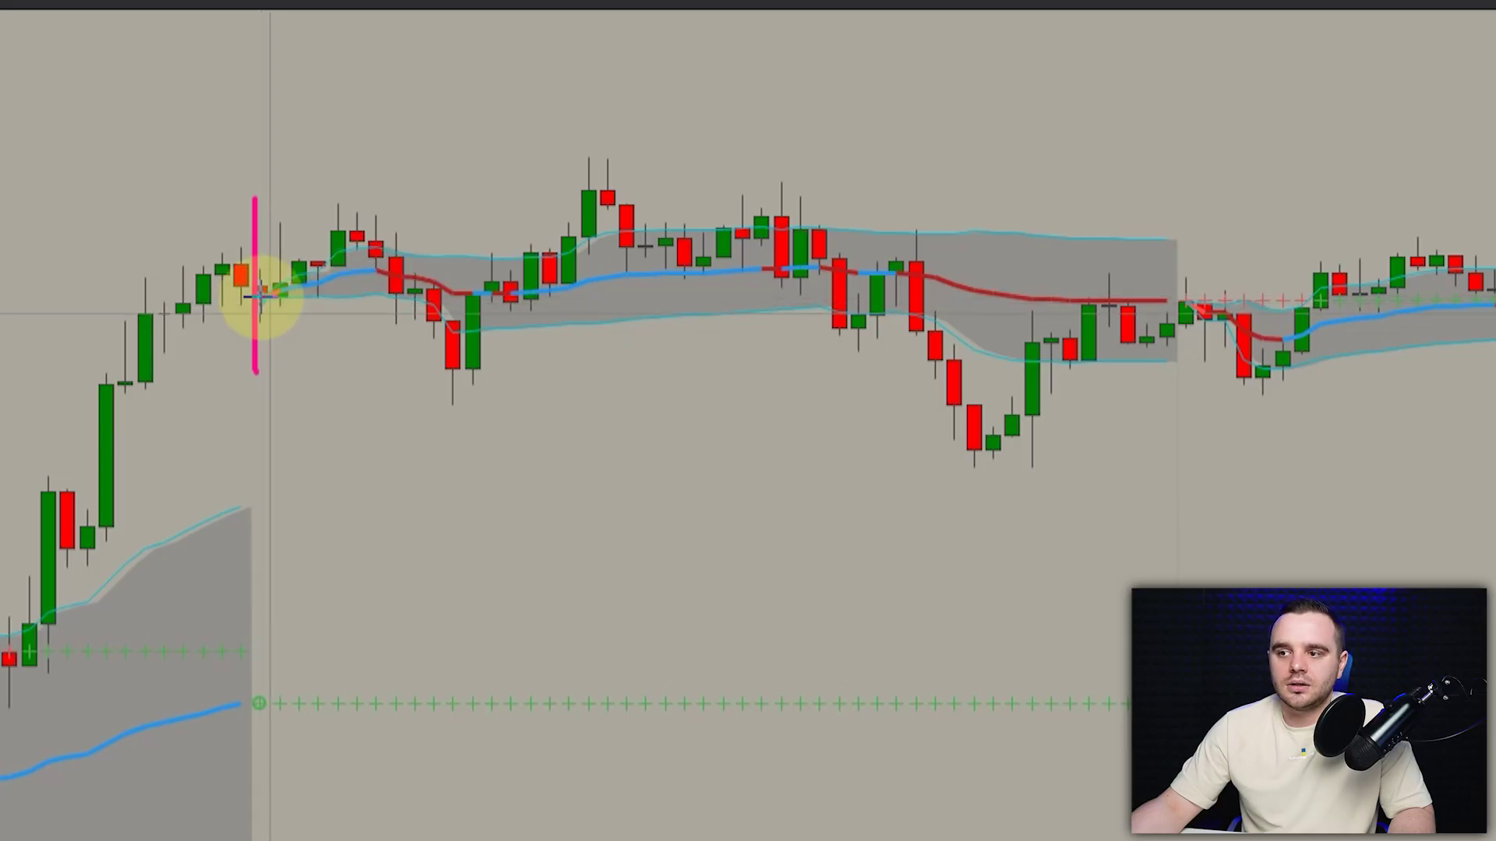
mouse_move(265, 297)
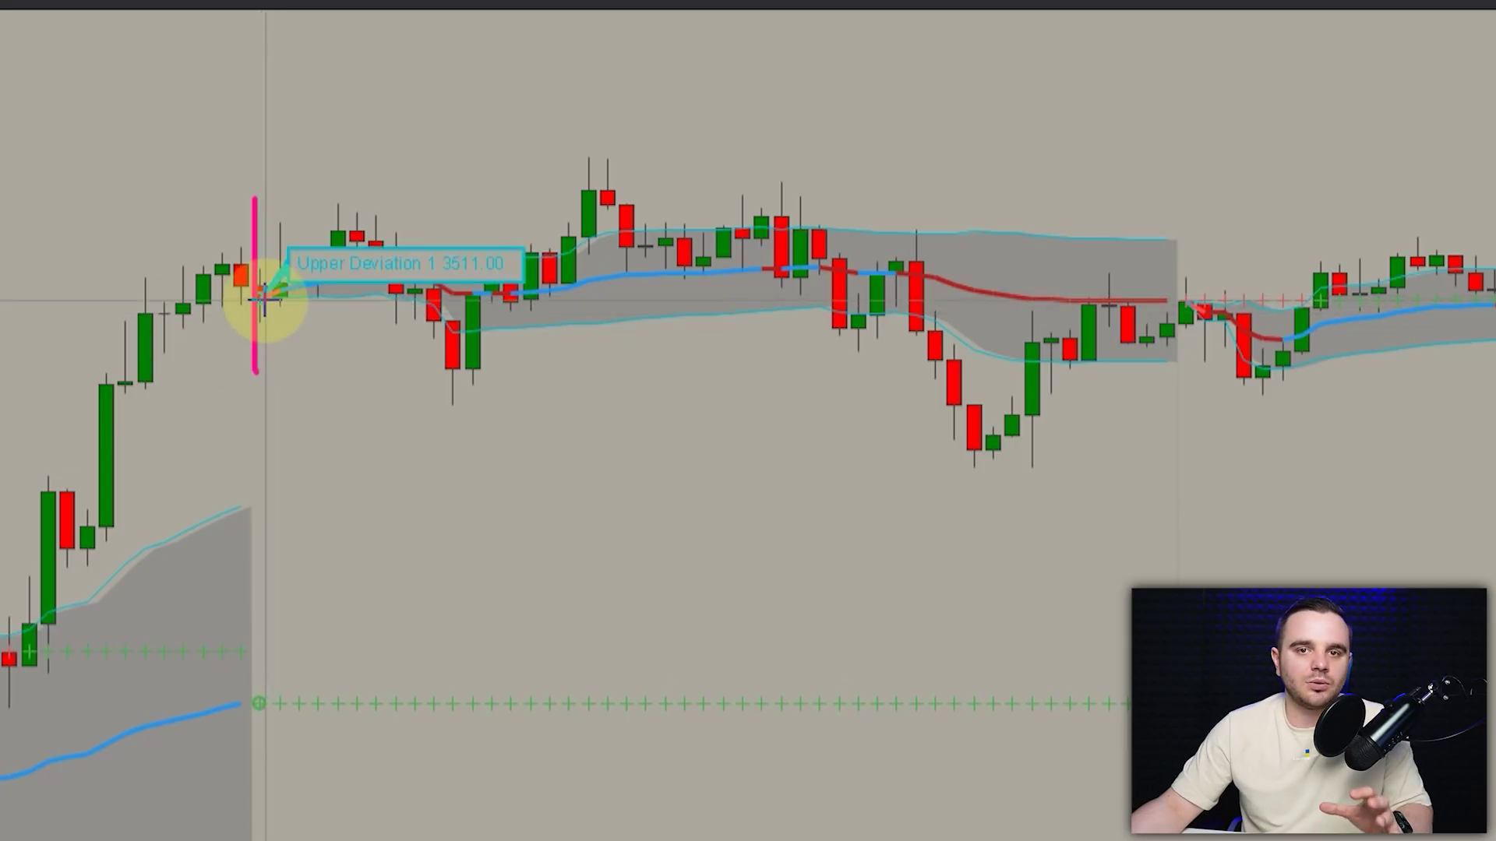
drag(264, 298, 1447, 331)
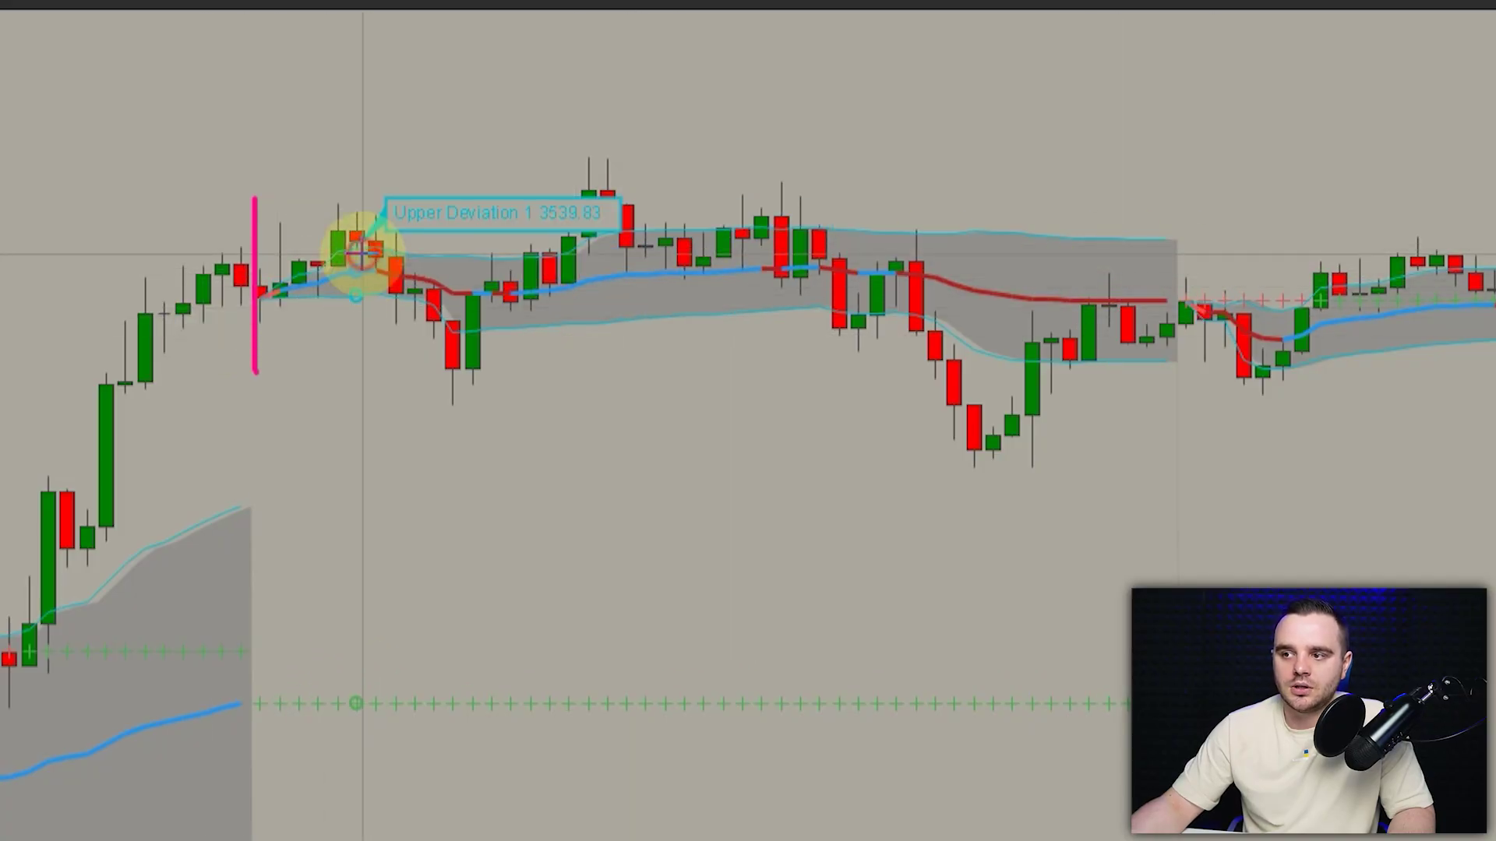
Step: Show the daily VWAP's second upper and lower deviations by setting their visual type to Line
double_click(362, 254)
scroll(946, 503, down, 3)
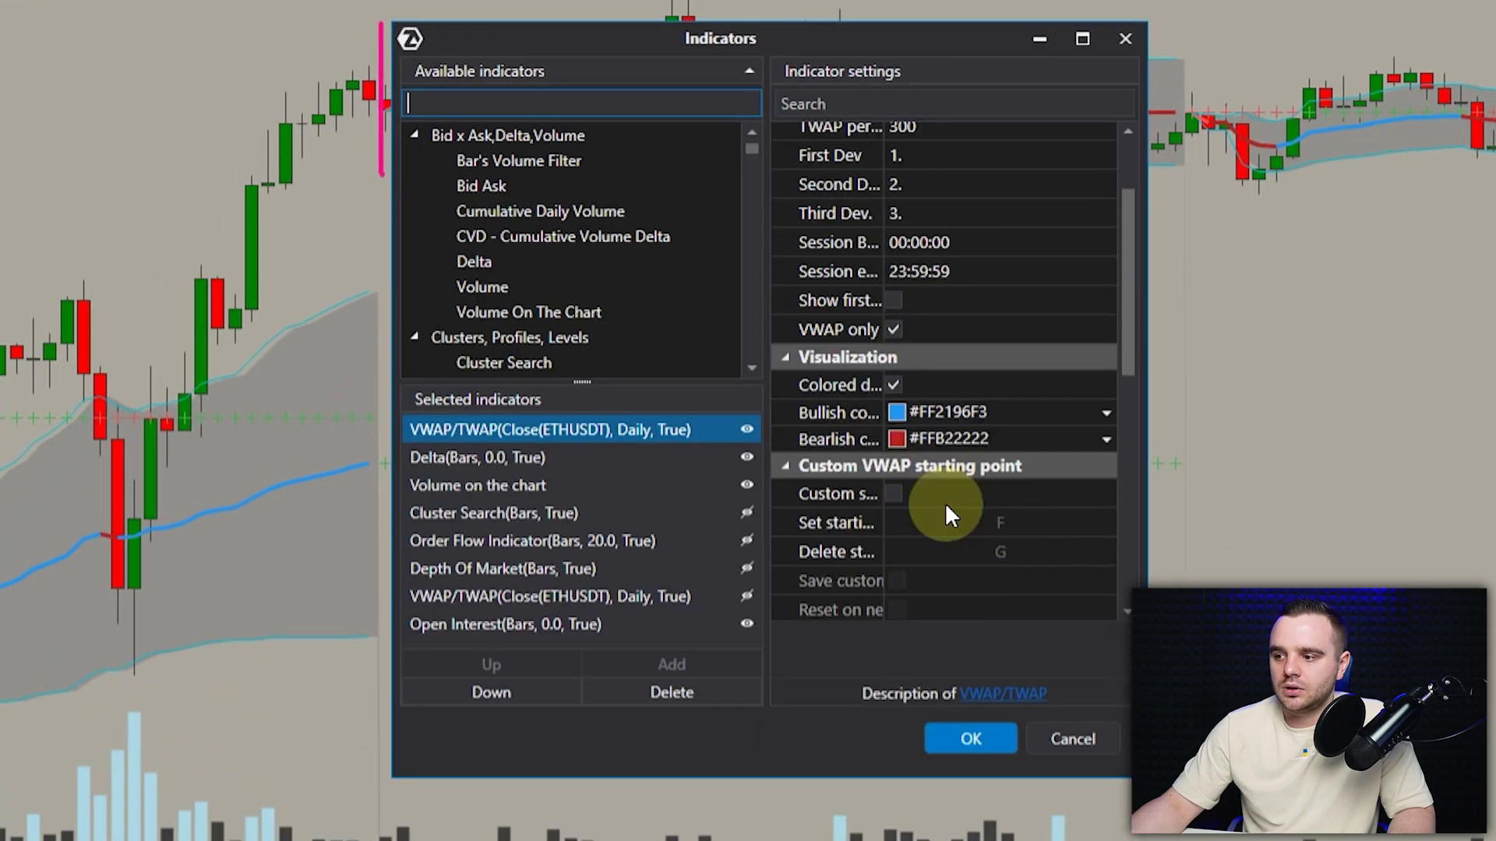
scroll(946, 507, down, 2)
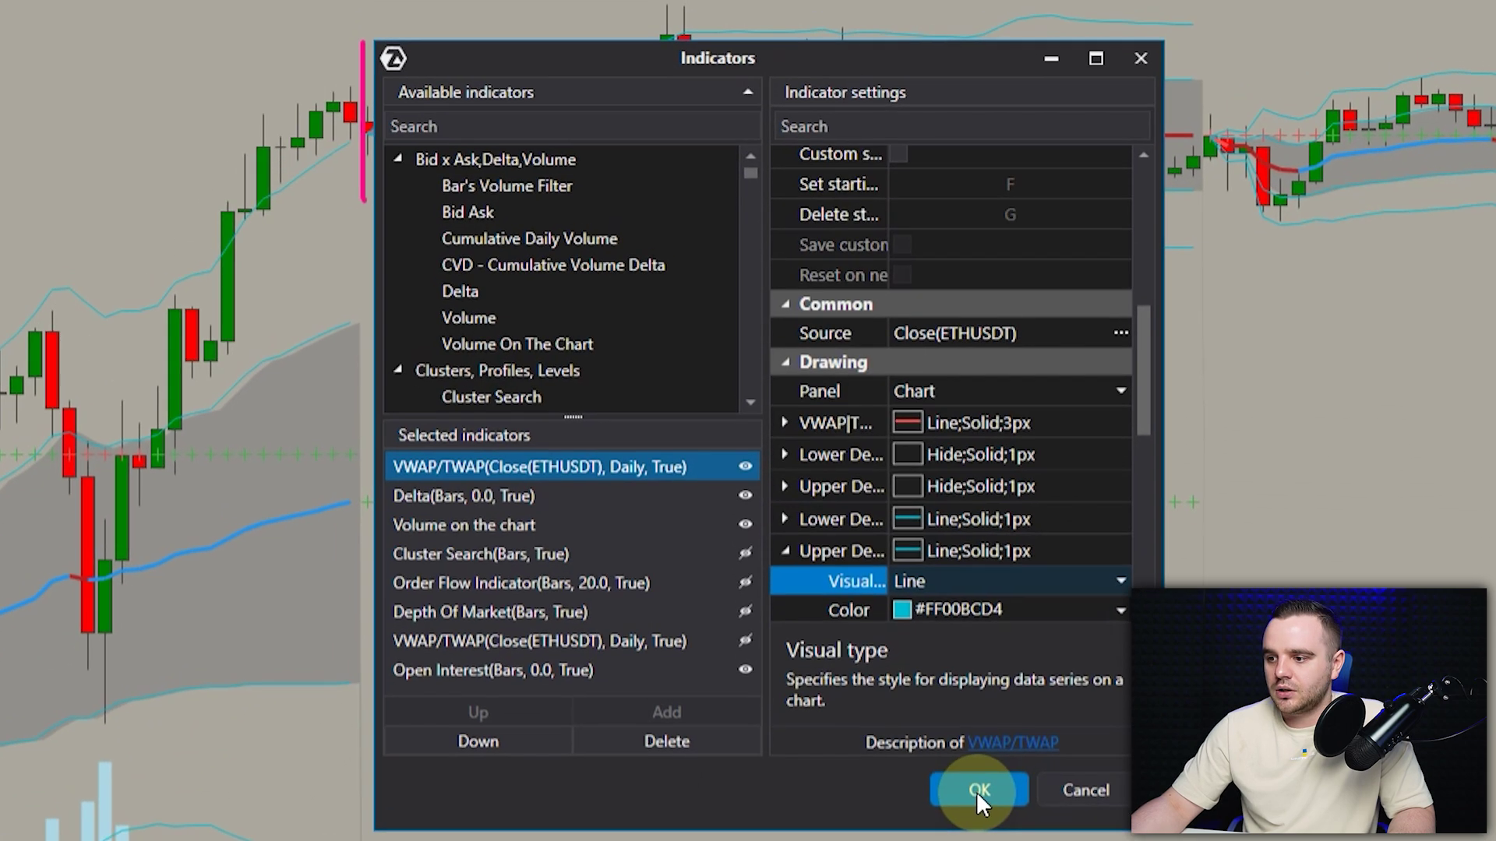
click(971, 743)
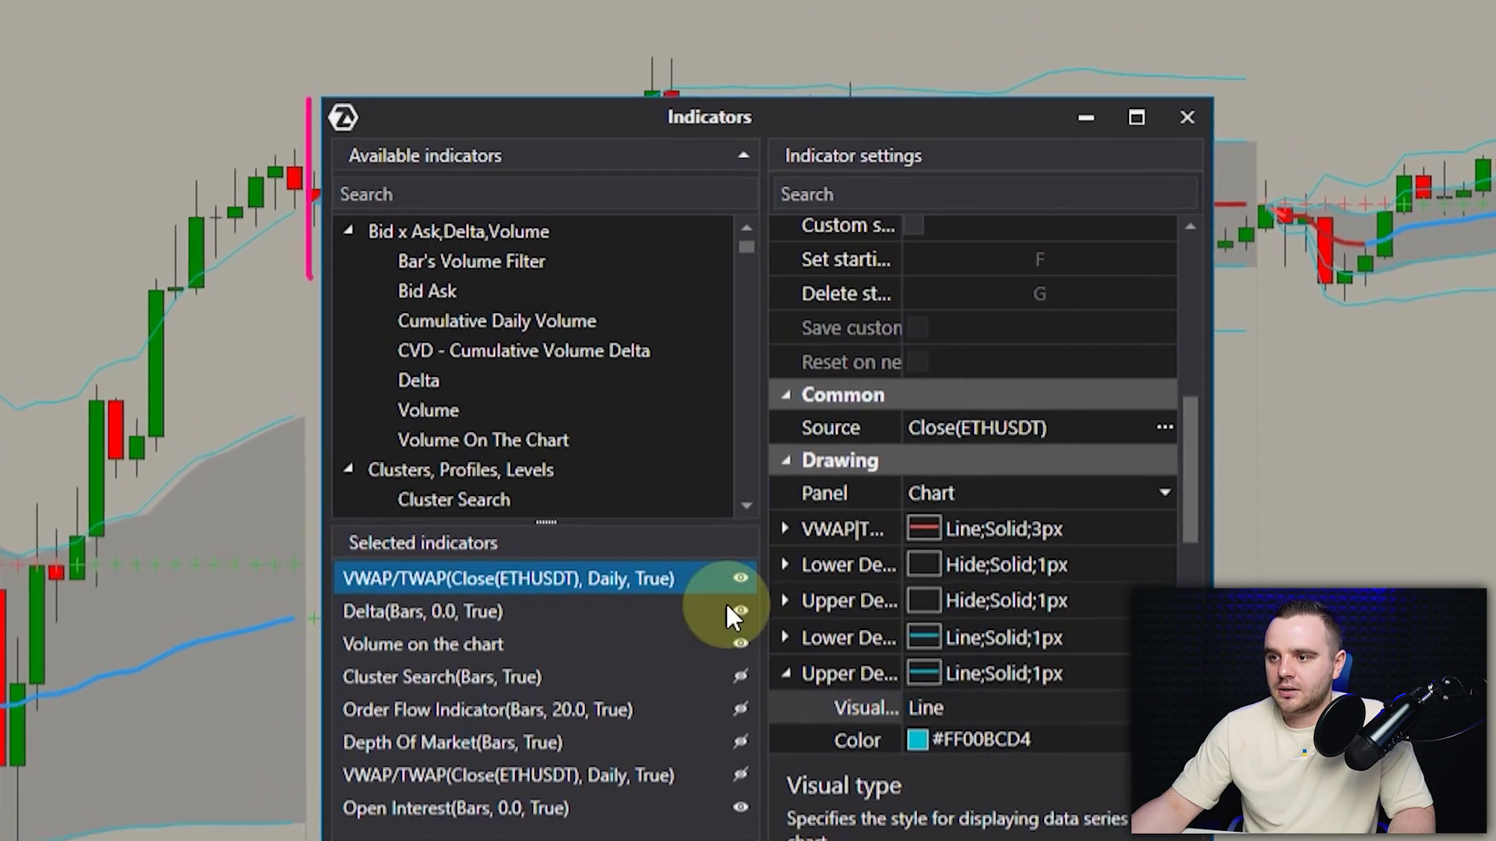
mouse_move(569, 181)
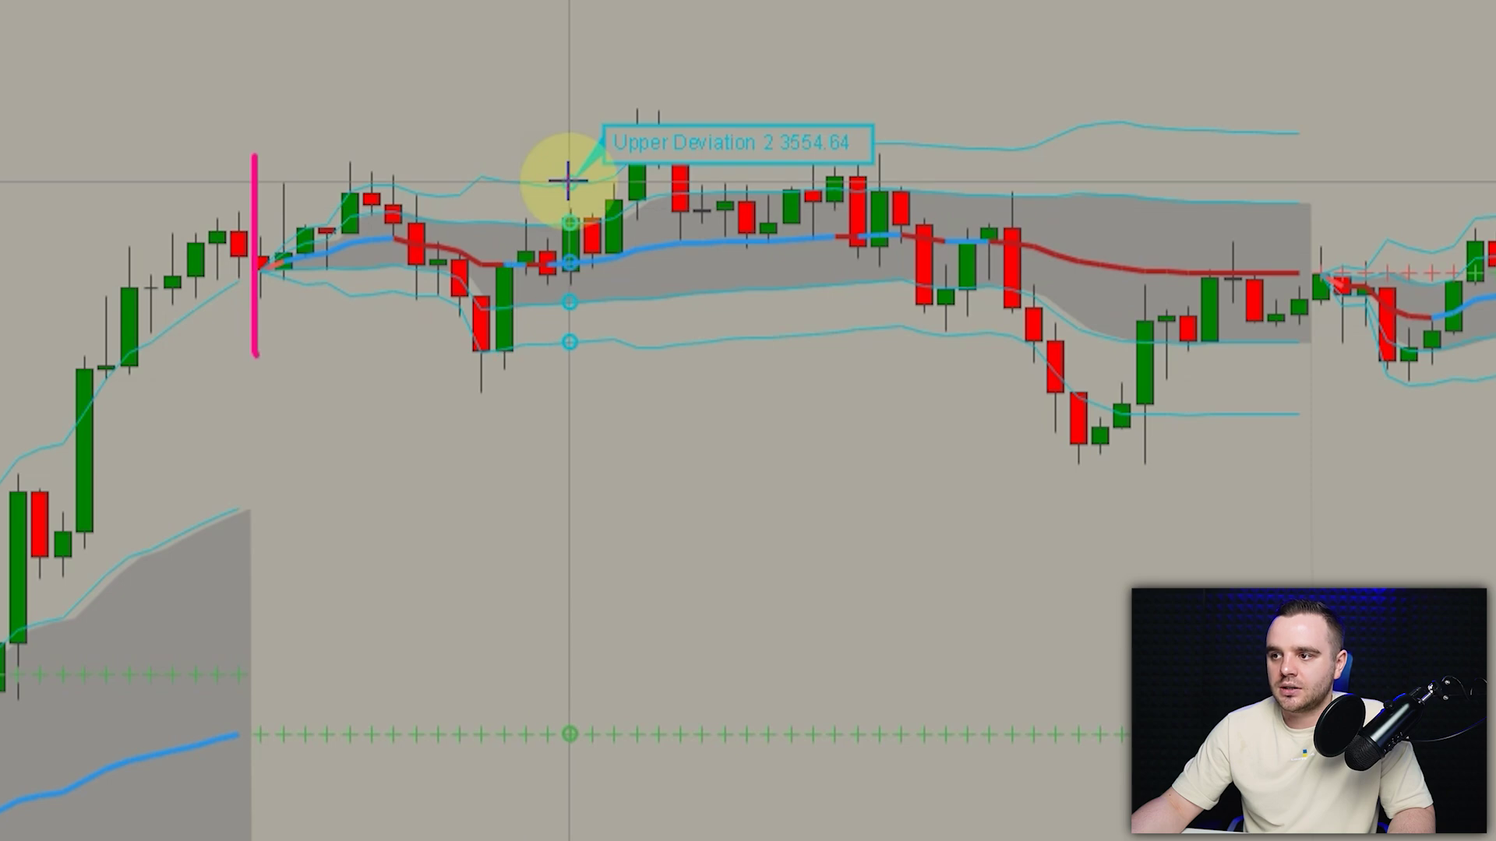
Step: Inspect price around the daily deviation bands and set the VWAP/TWAP period to Weekly
drag(701, 501, 562, 685)
scroll(741, 743, up, 1)
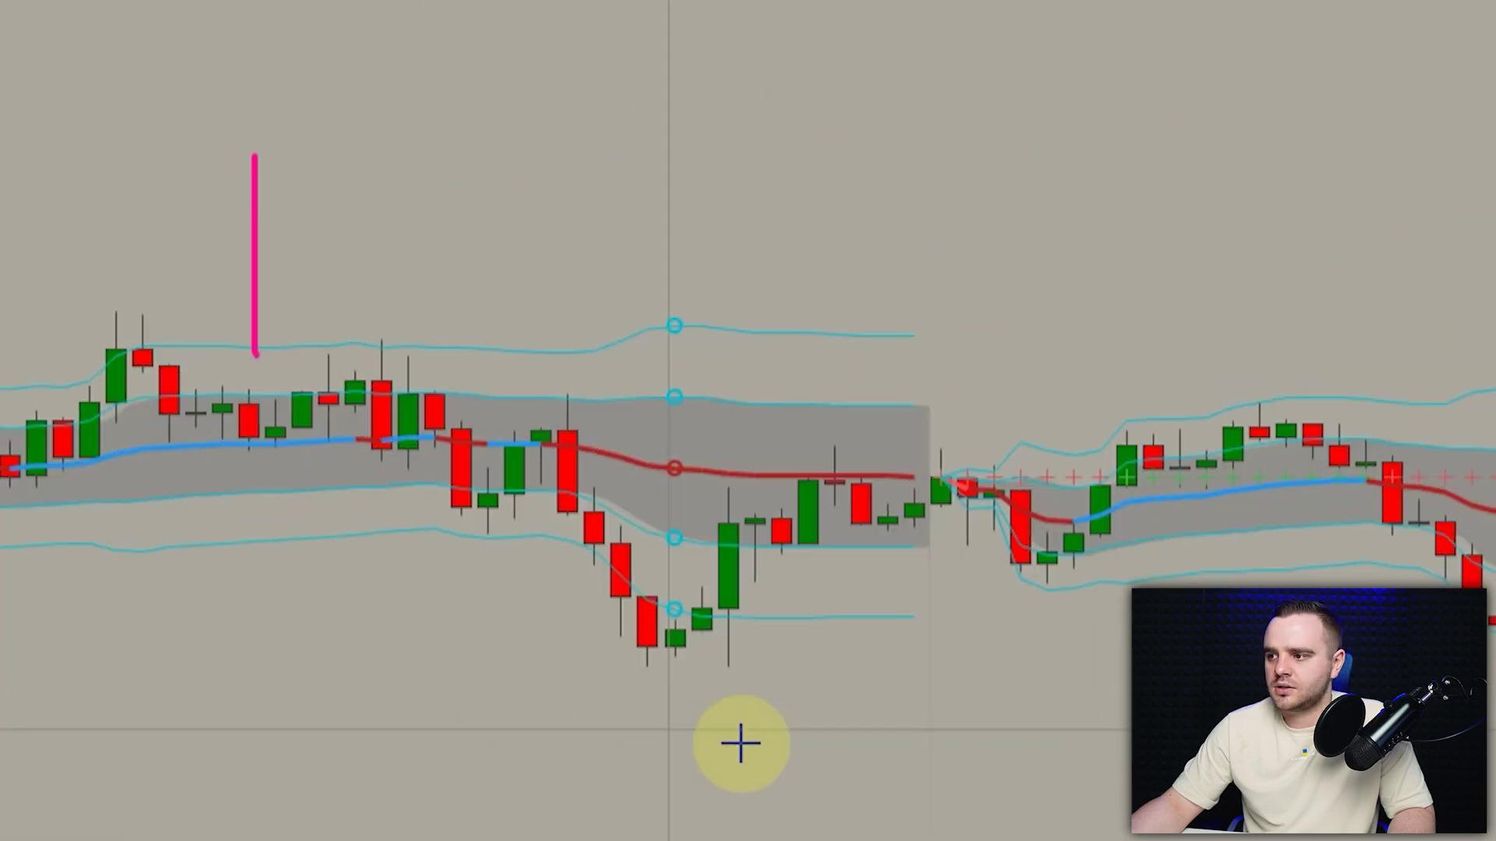
scroll(741, 743, up, 1)
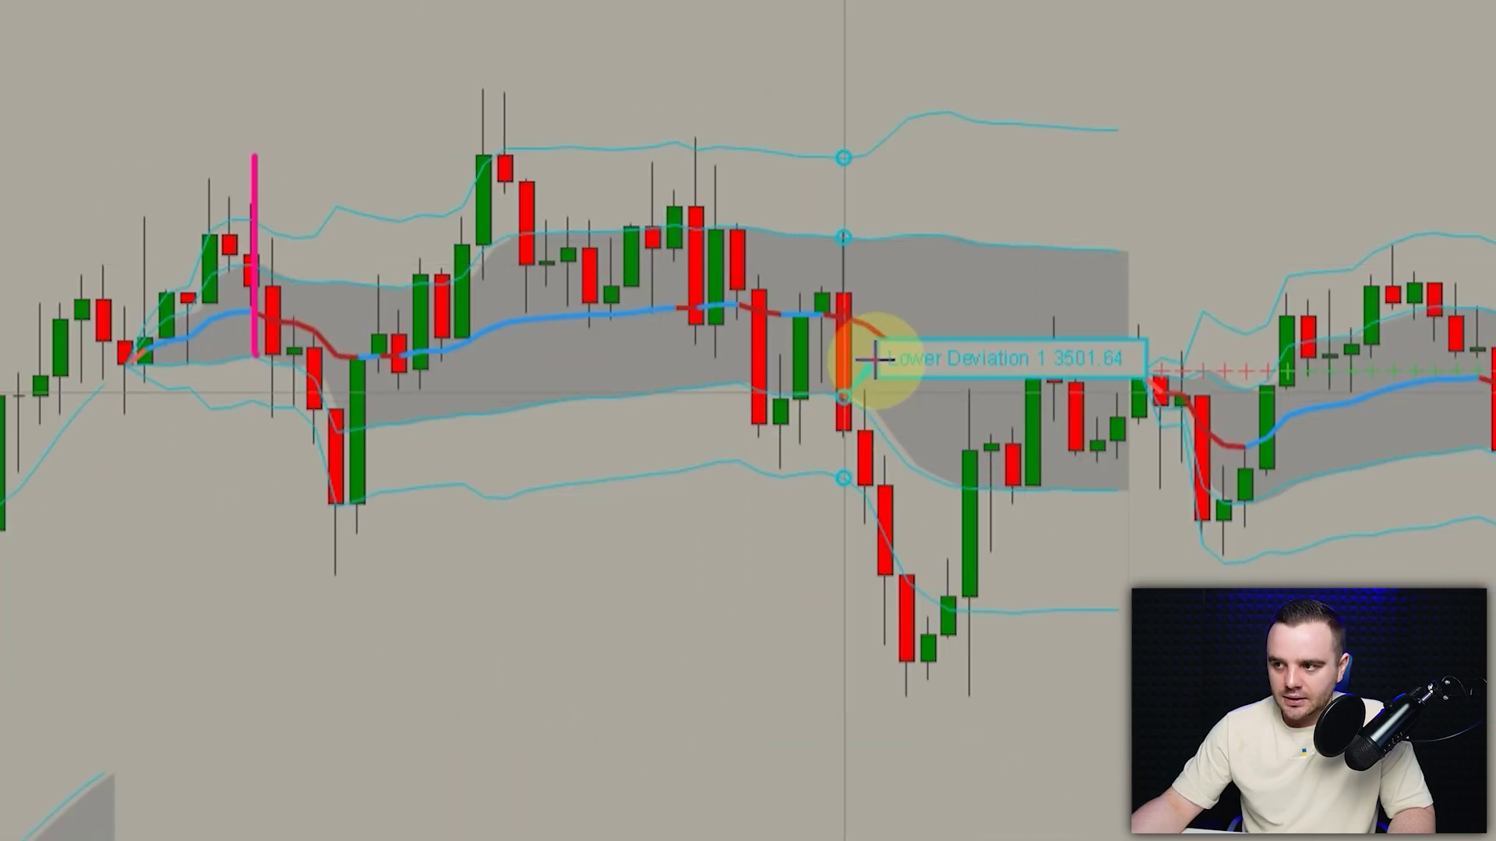
double_click(879, 335)
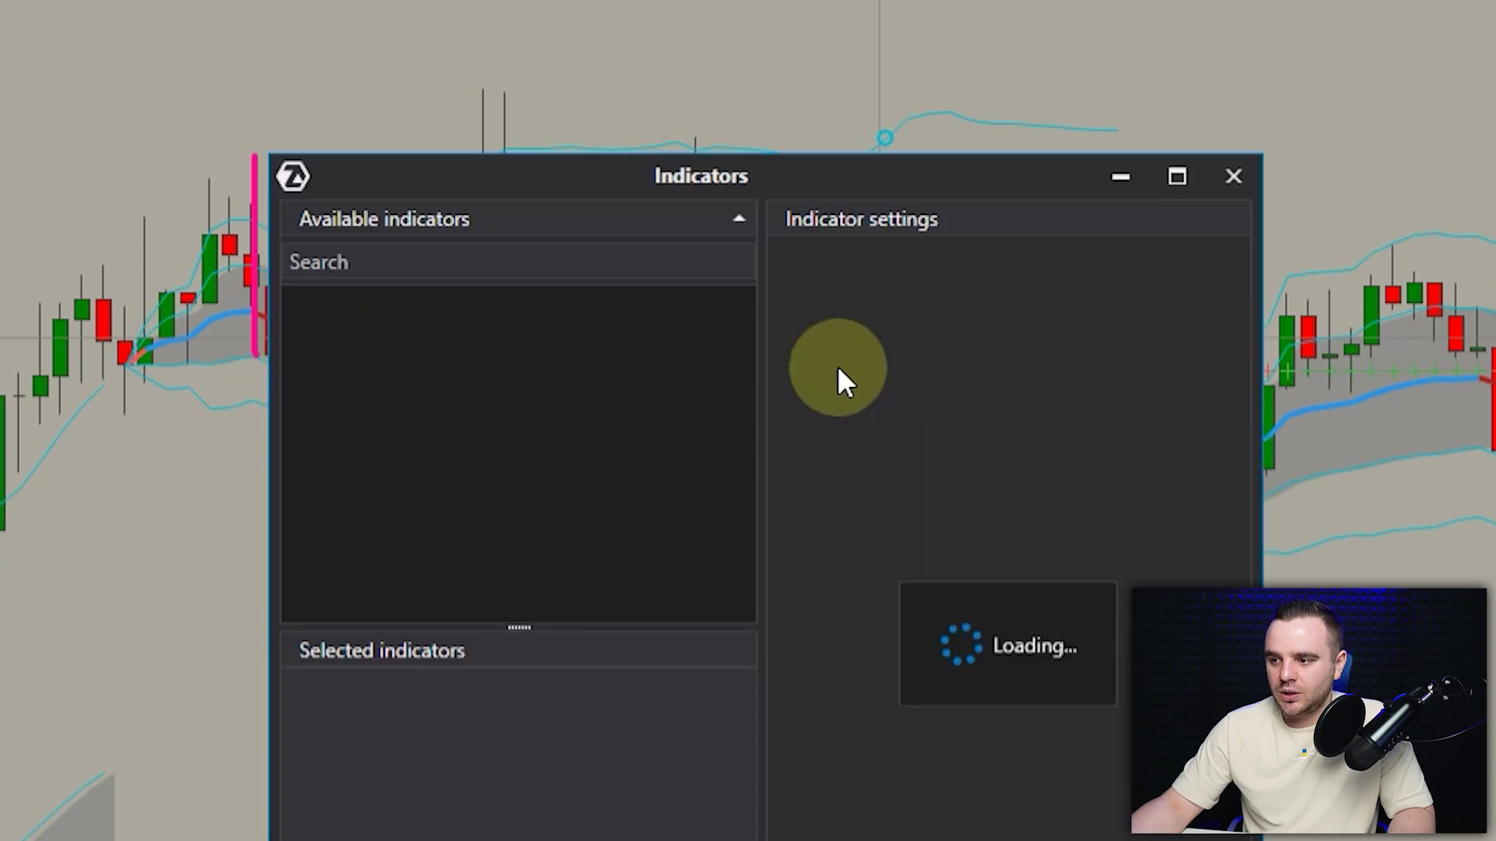
click(958, 337)
click(934, 156)
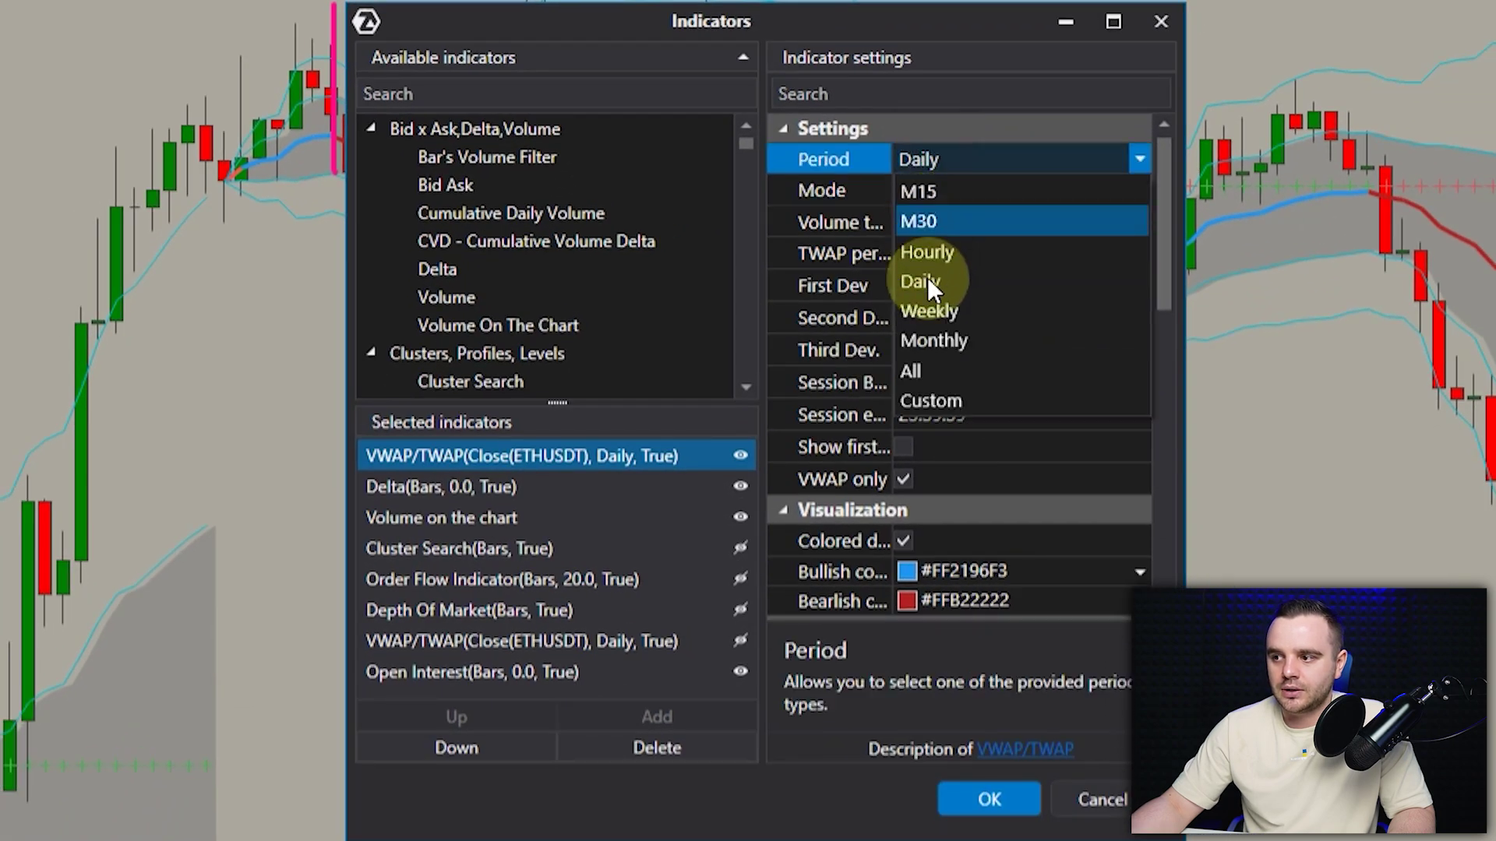
click(930, 314)
click(983, 799)
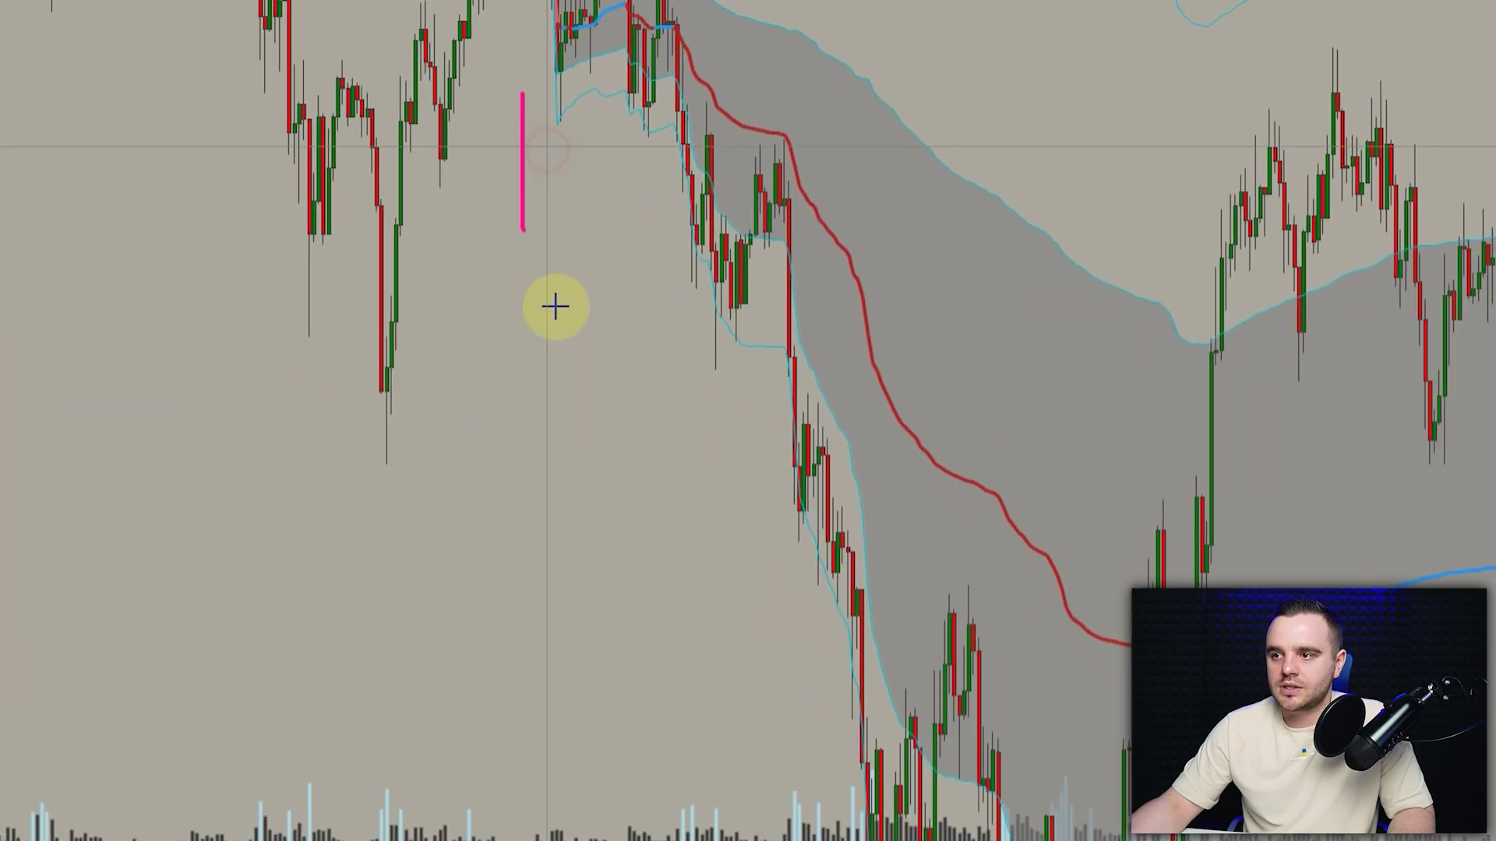
Step: Trace the weekly VWAP's lower second deviation through the downtrend and circle the touches at that band and at the VWAP line
drag(546, 147, 556, 306)
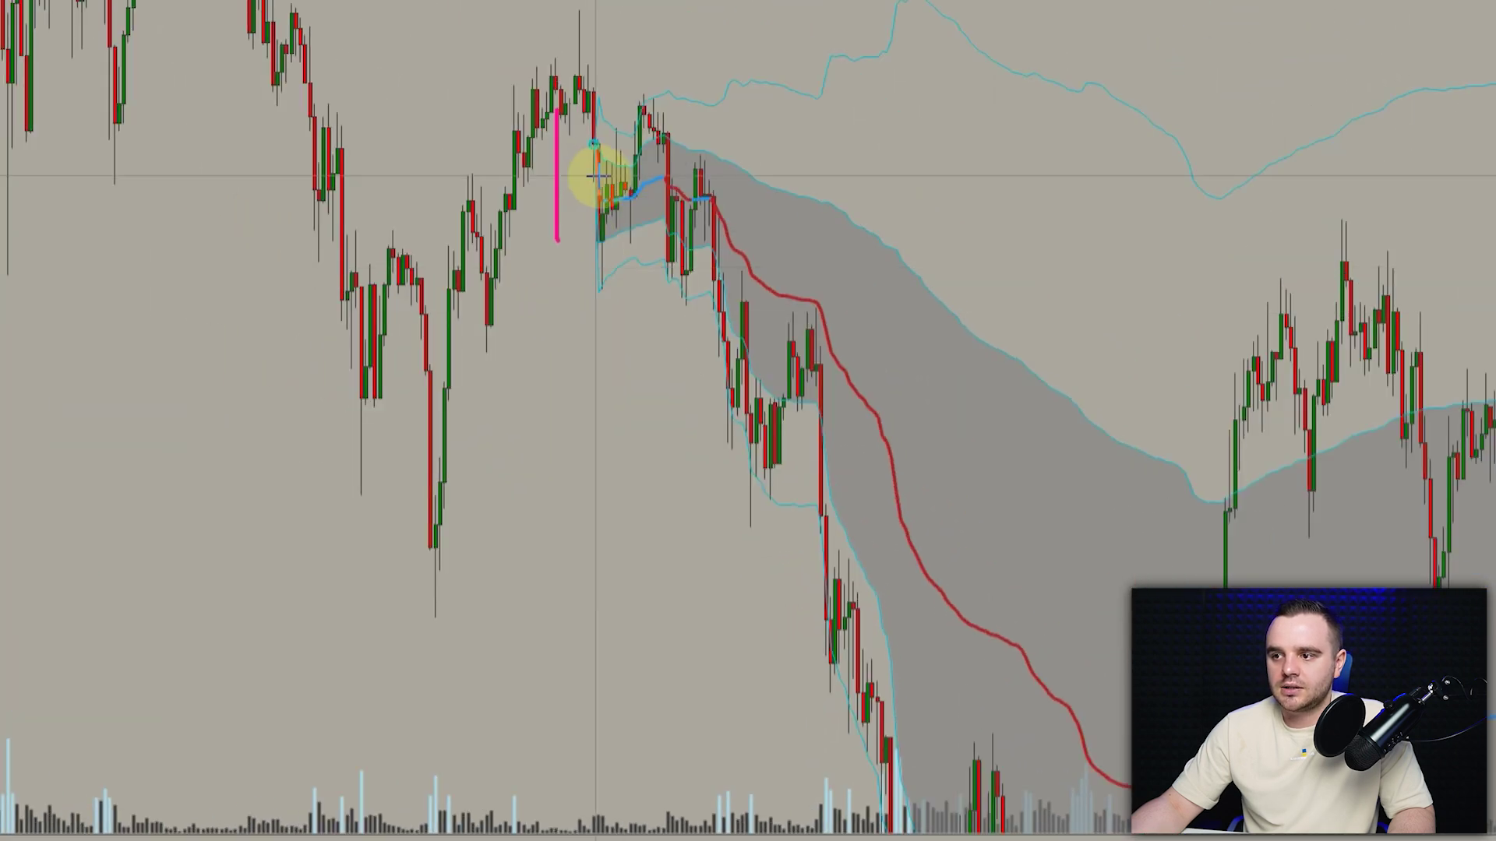
scroll(681, 325, up, 4)
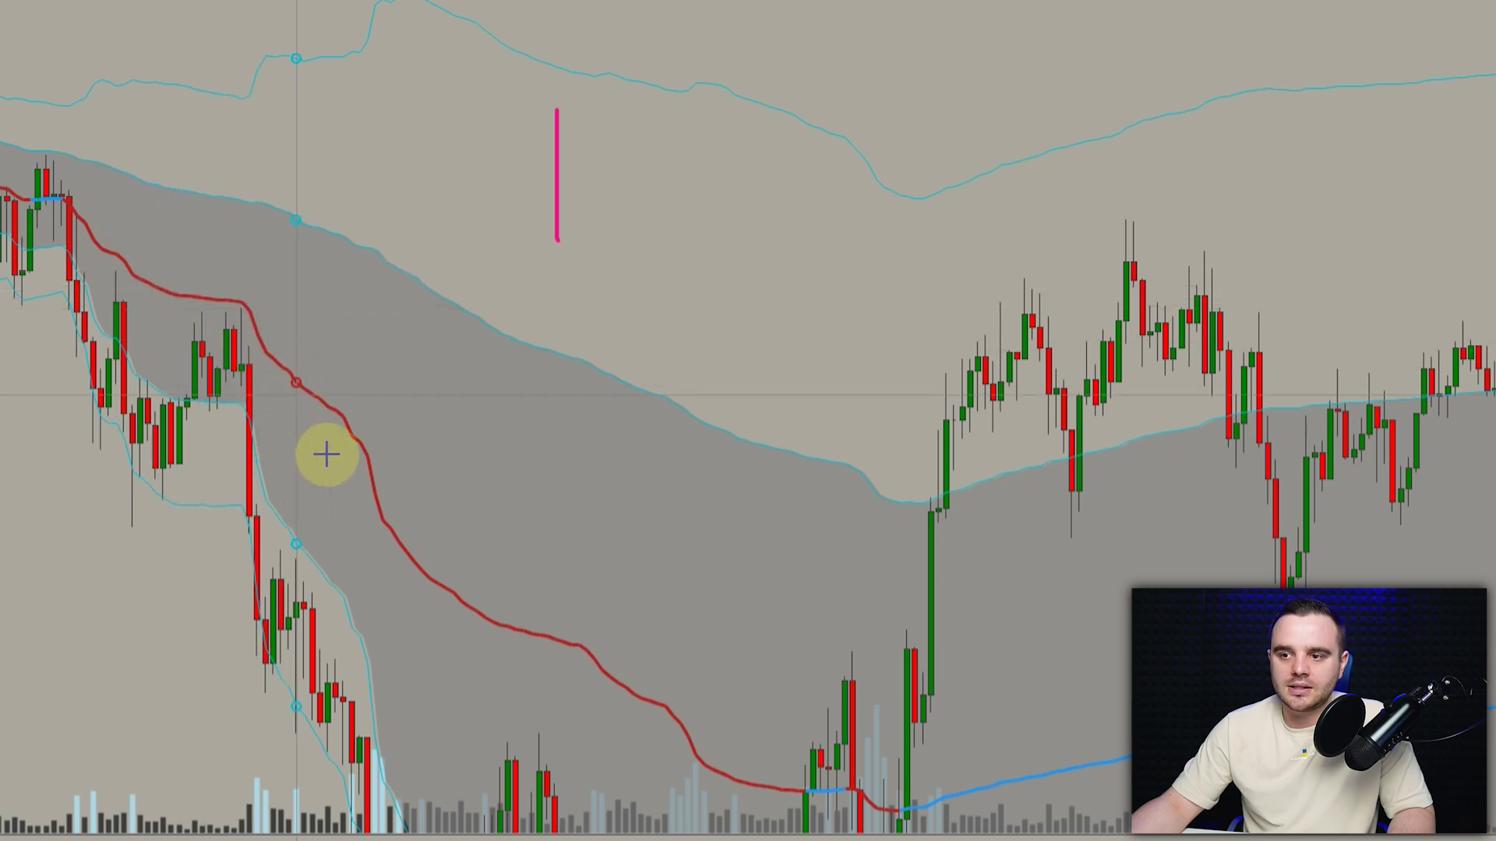
drag(315, 447, 652, 320)
drag(1488, 267, 1488, 350)
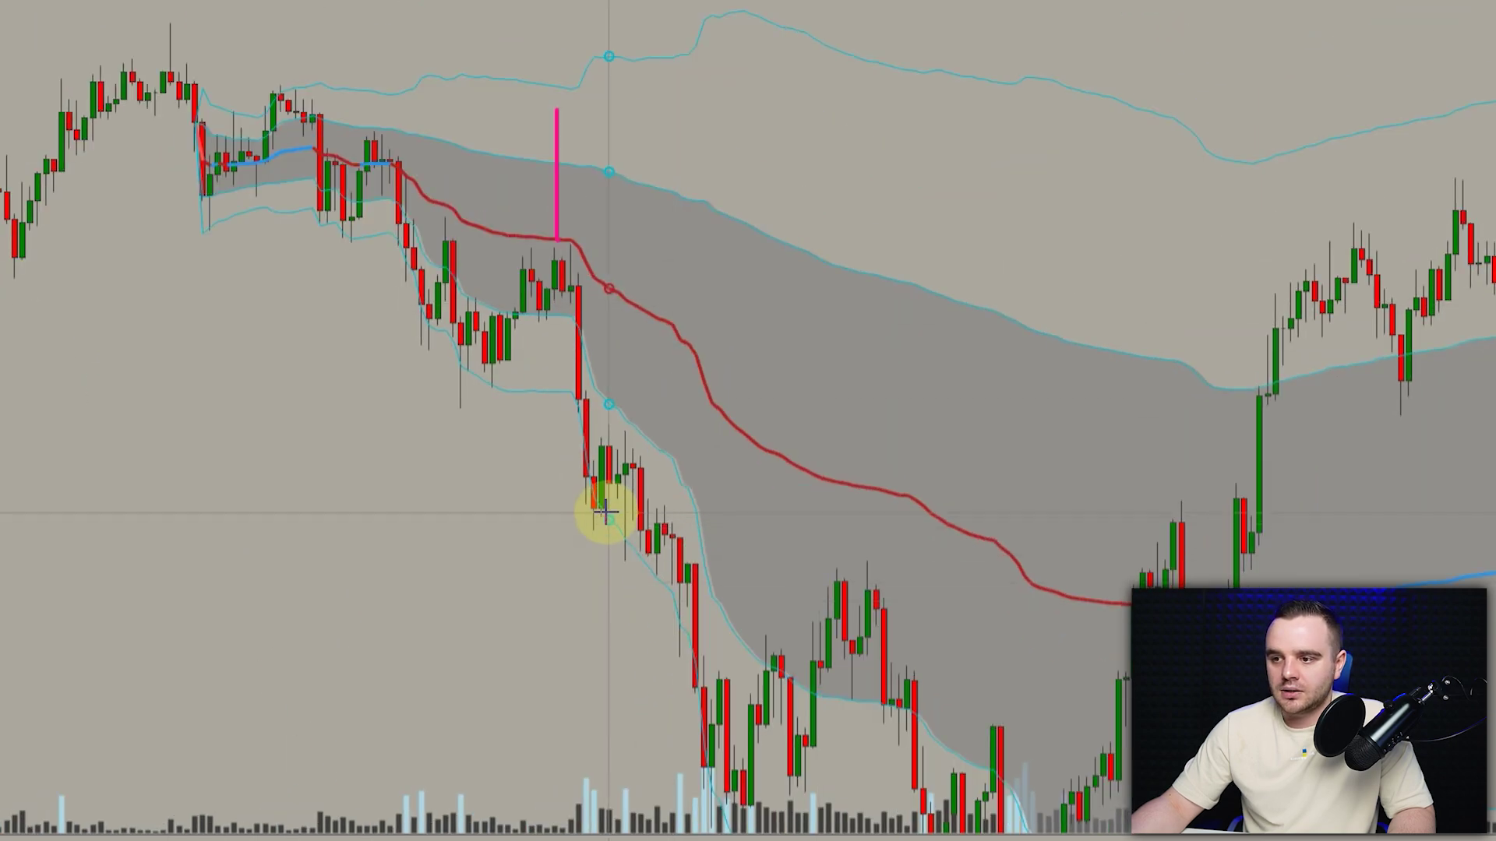
drag(558, 593, 469, 302)
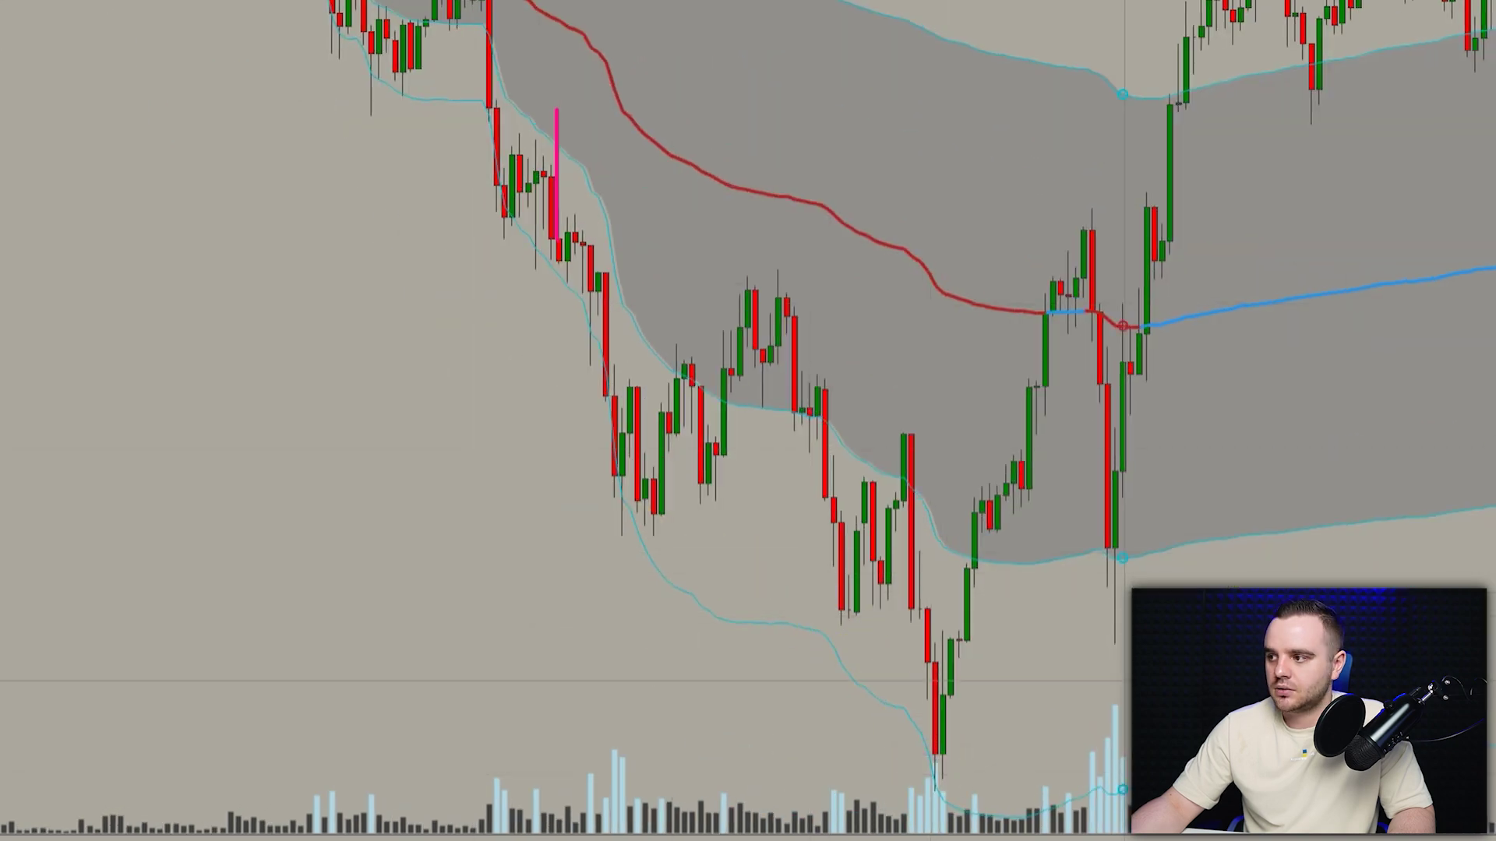
click(205, 184)
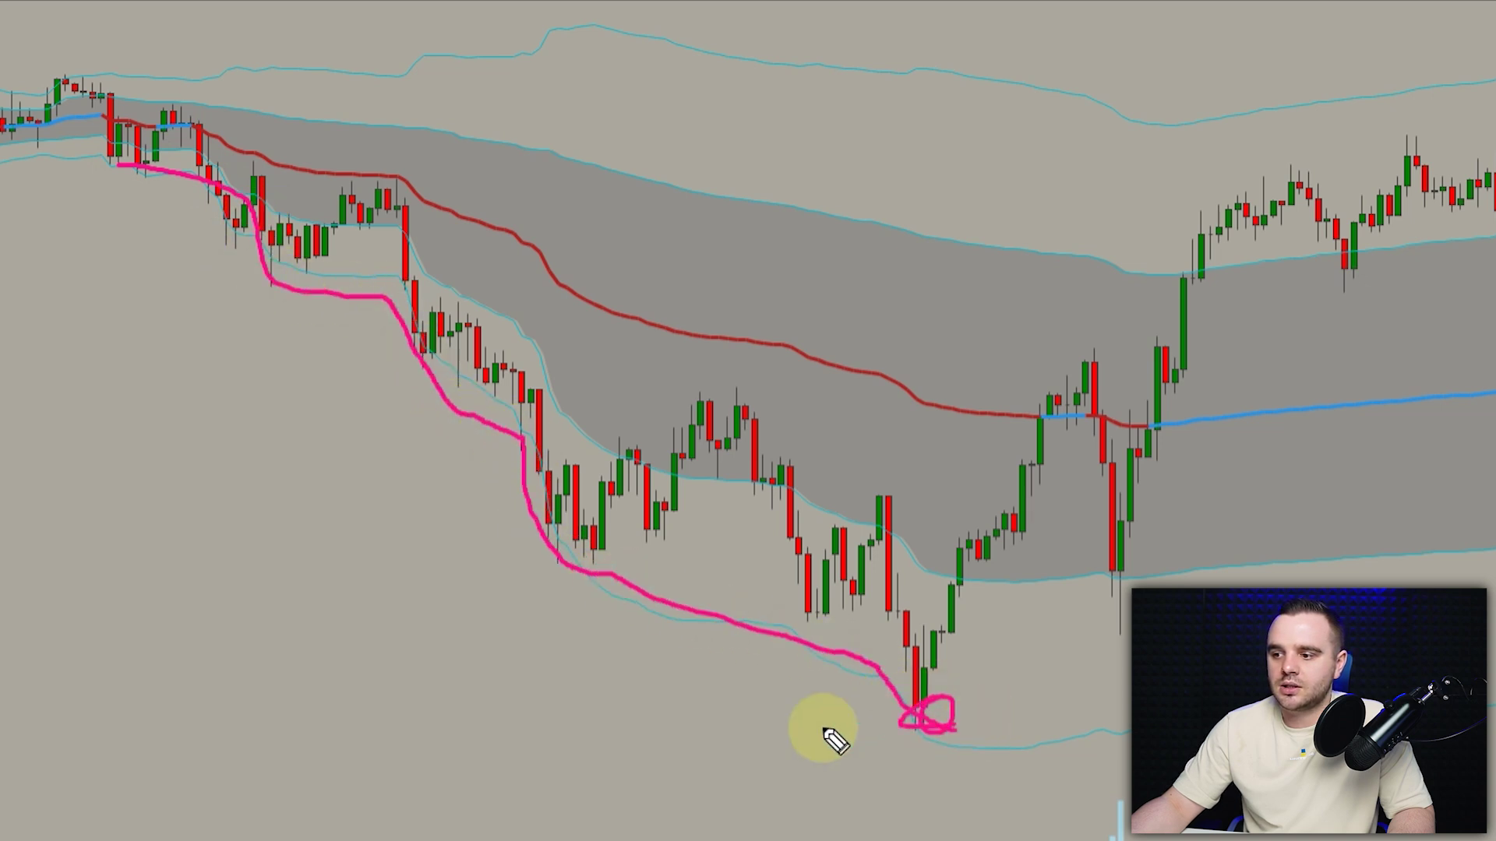
drag(571, 543, 448, 535)
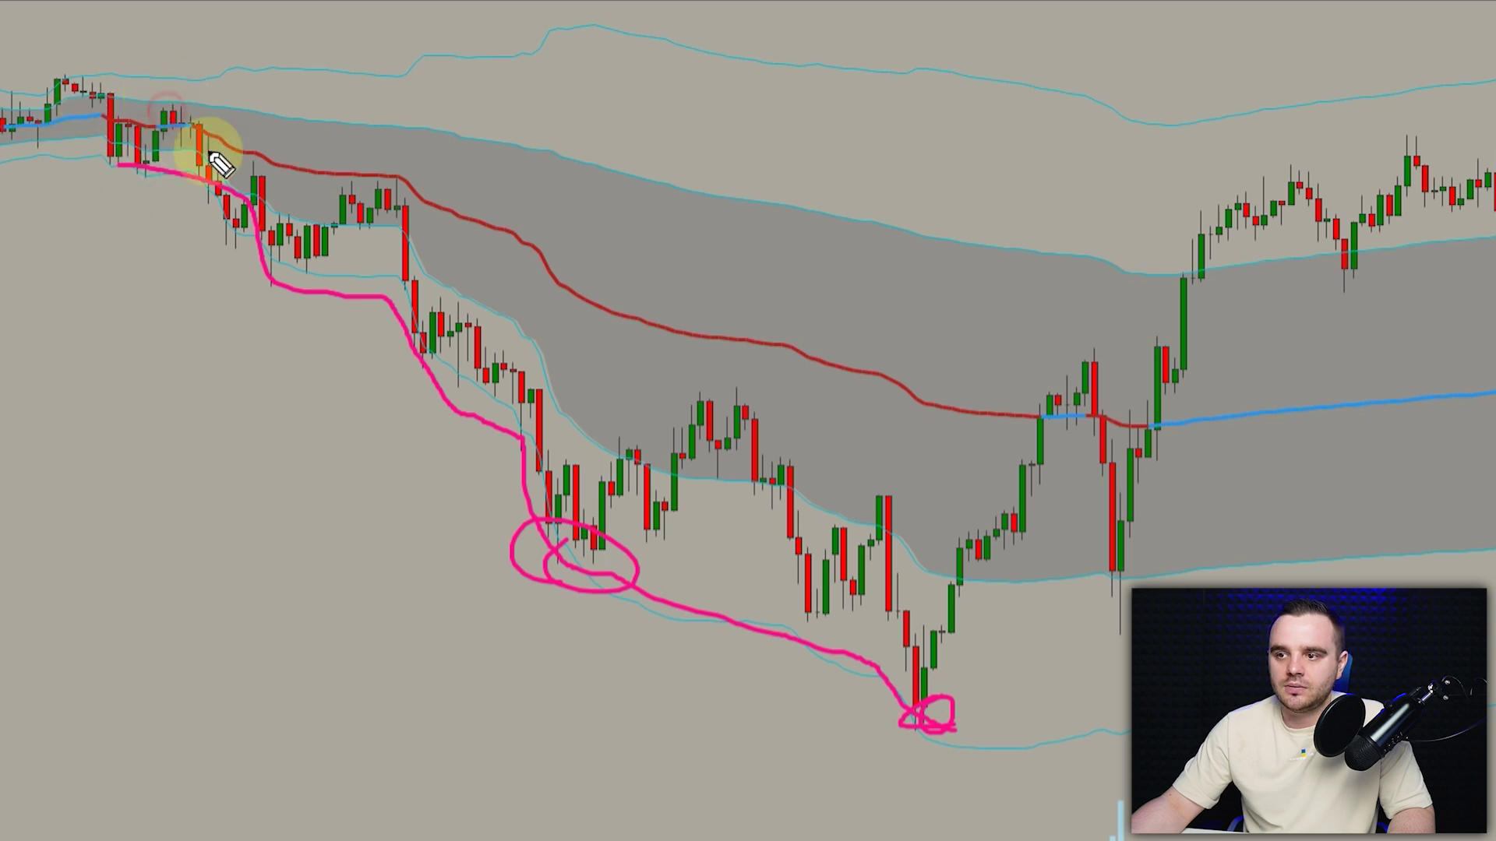
drag(373, 153, 352, 178)
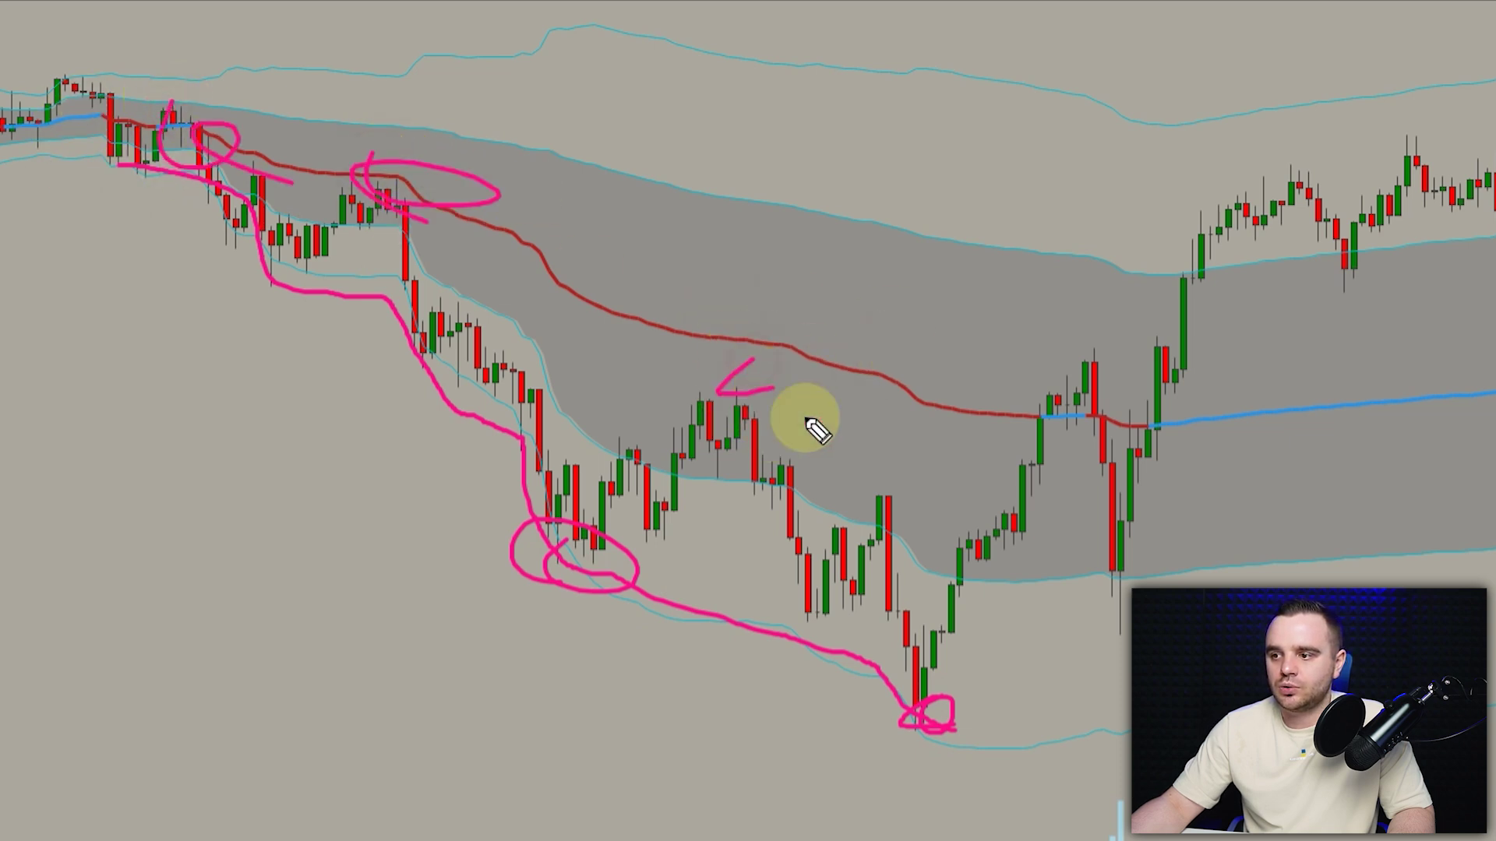
key(Escape)
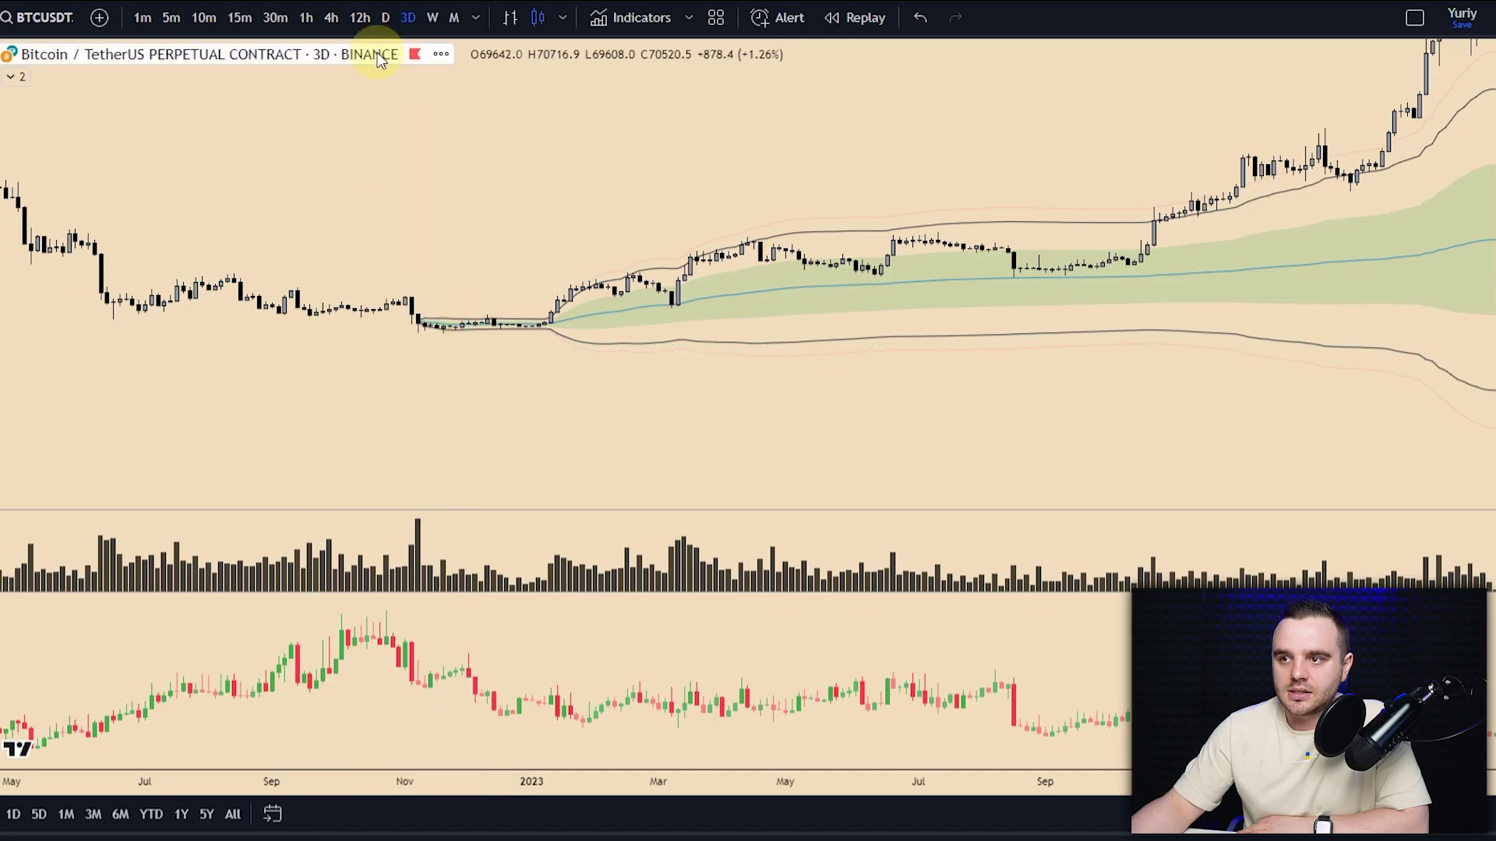
Step: In TradingView, anchor a VWAP at the 5 March 2024 liquidation low on the 1h BTCUSDT perpetual chart
click(384, 17)
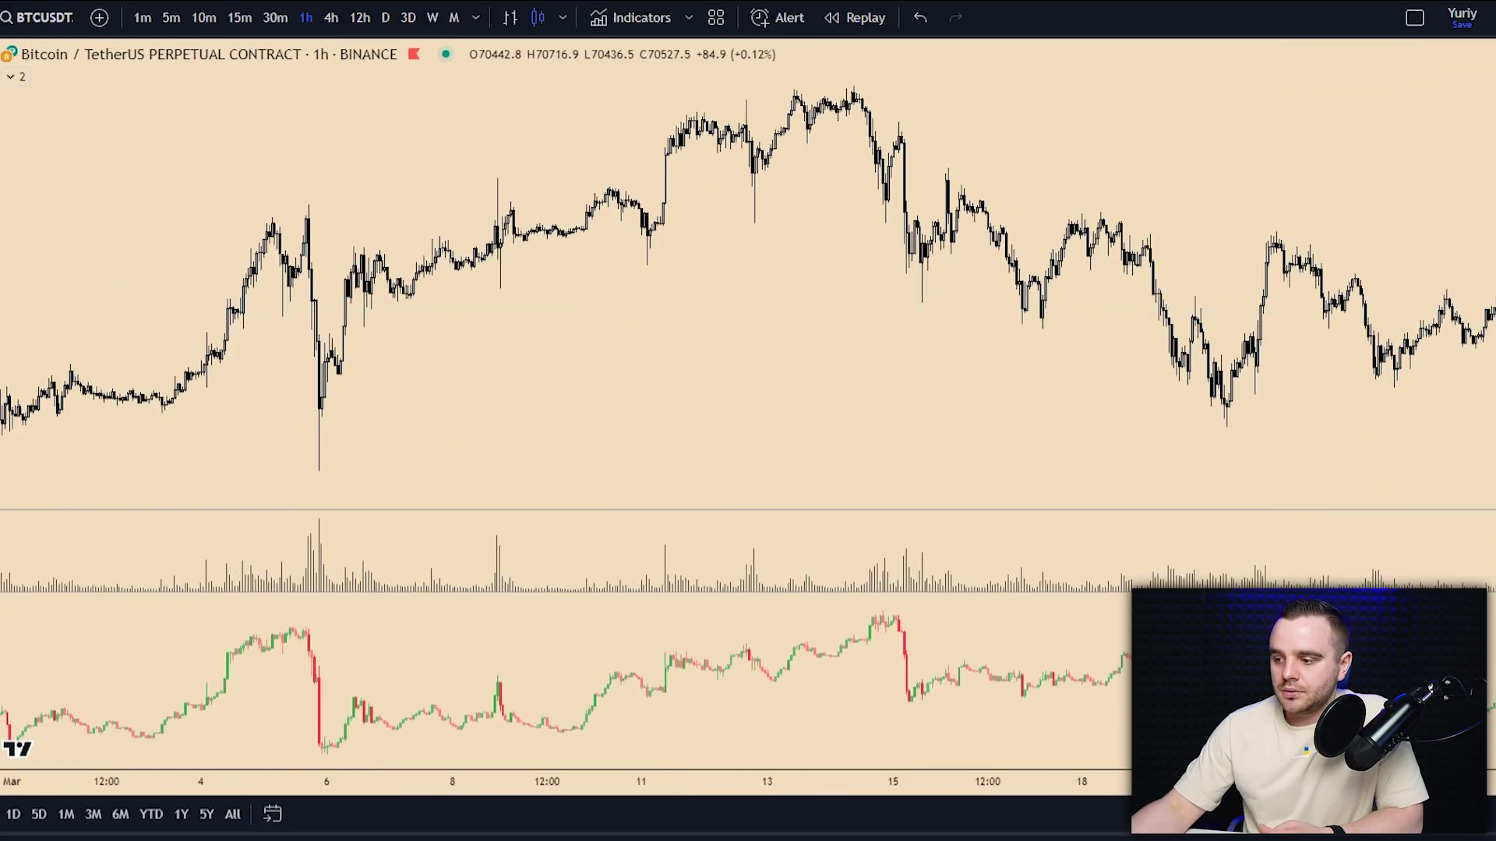
click(320, 467)
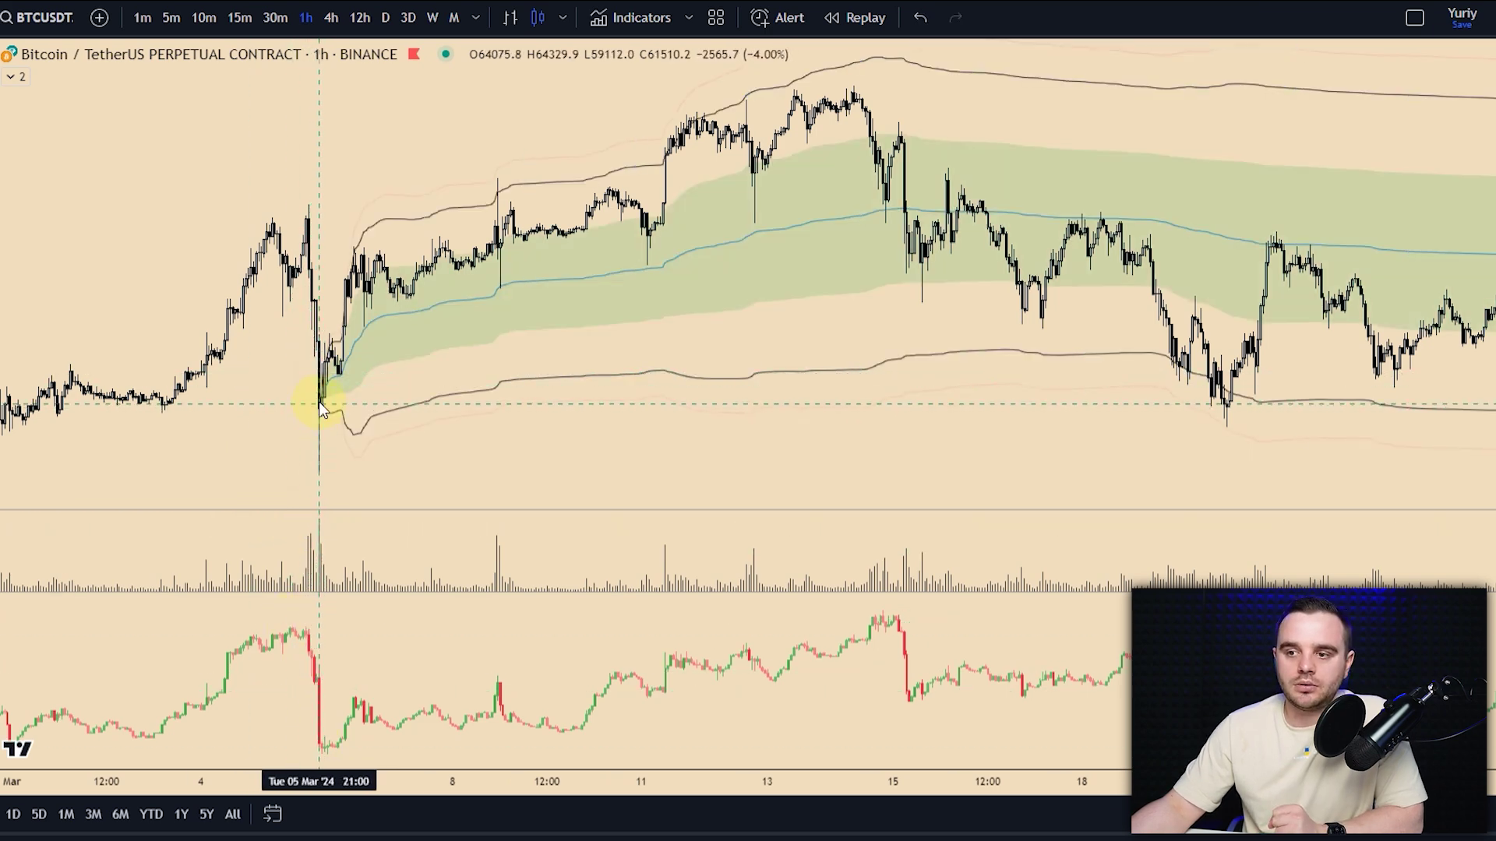
Step: Mark with the pen where the 8 March candle wick touches the anchored VWAP line
scroll(781, 174, up, 3)
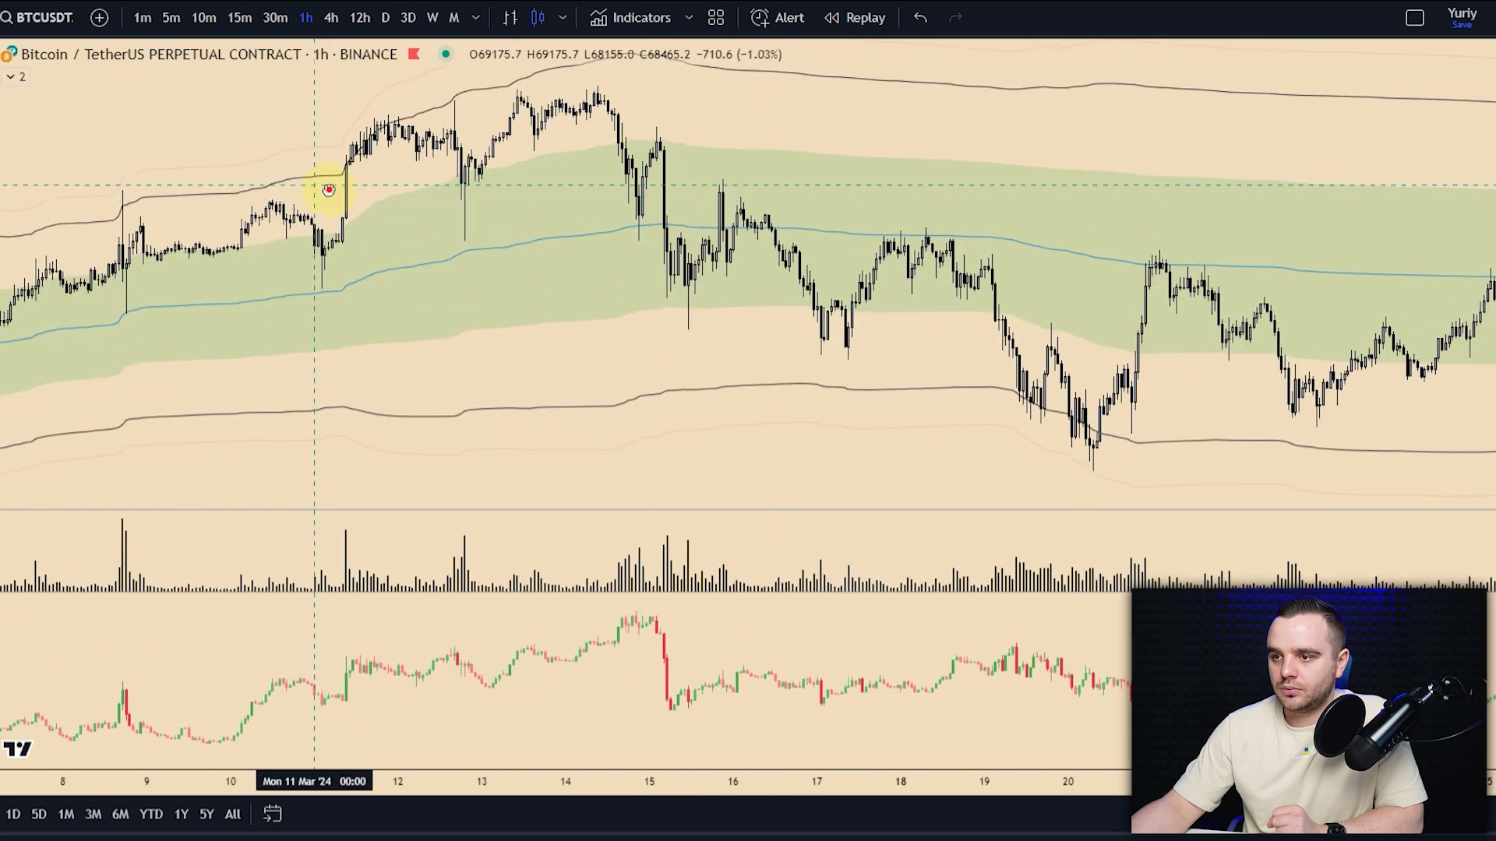
drag(322, 187, 979, 276)
scroll(898, 284, right, 5)
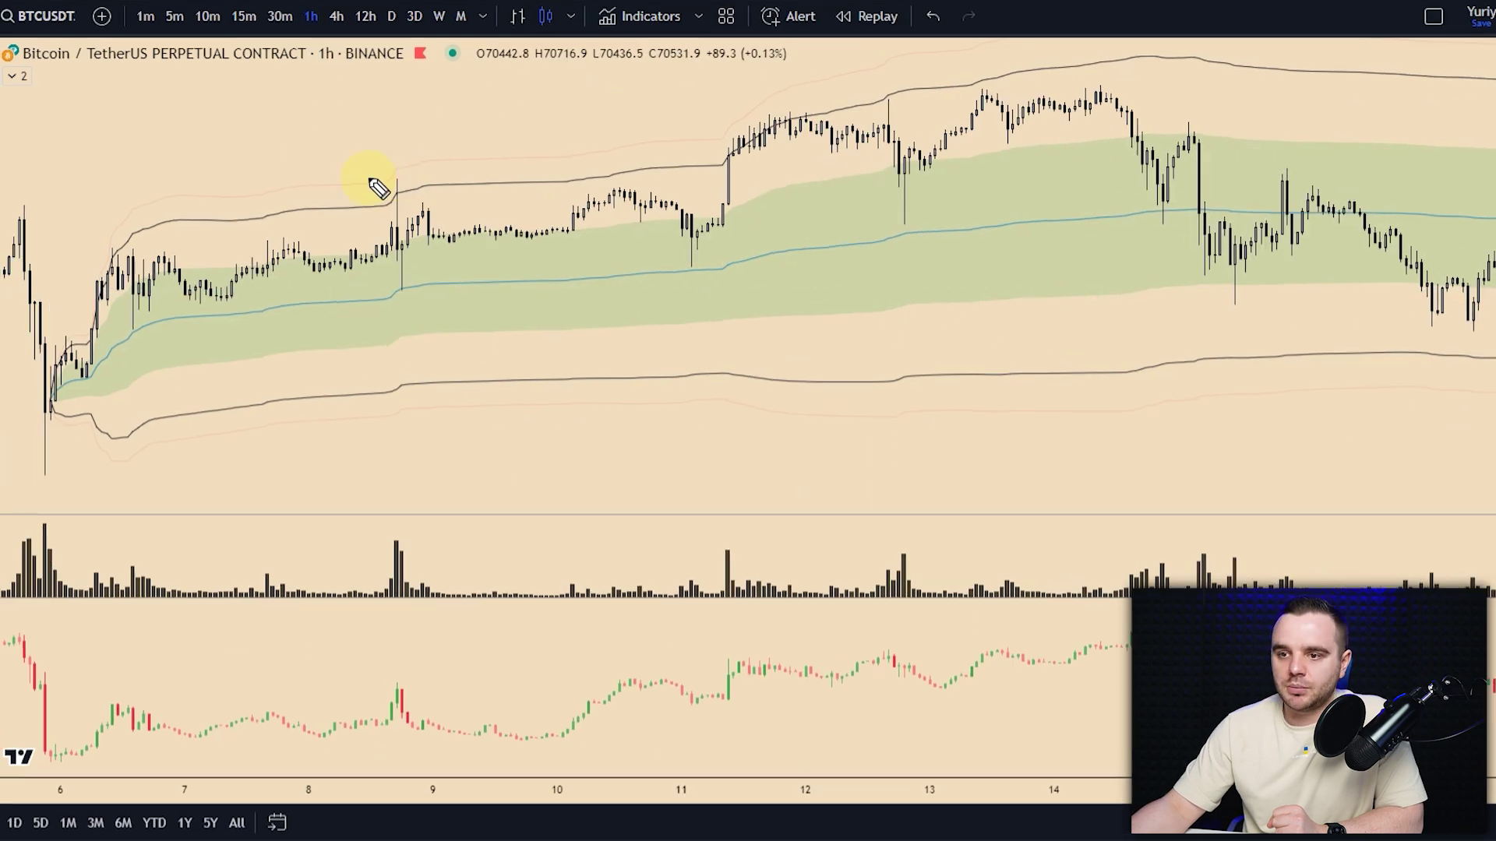
drag(79, 377, 95, 370)
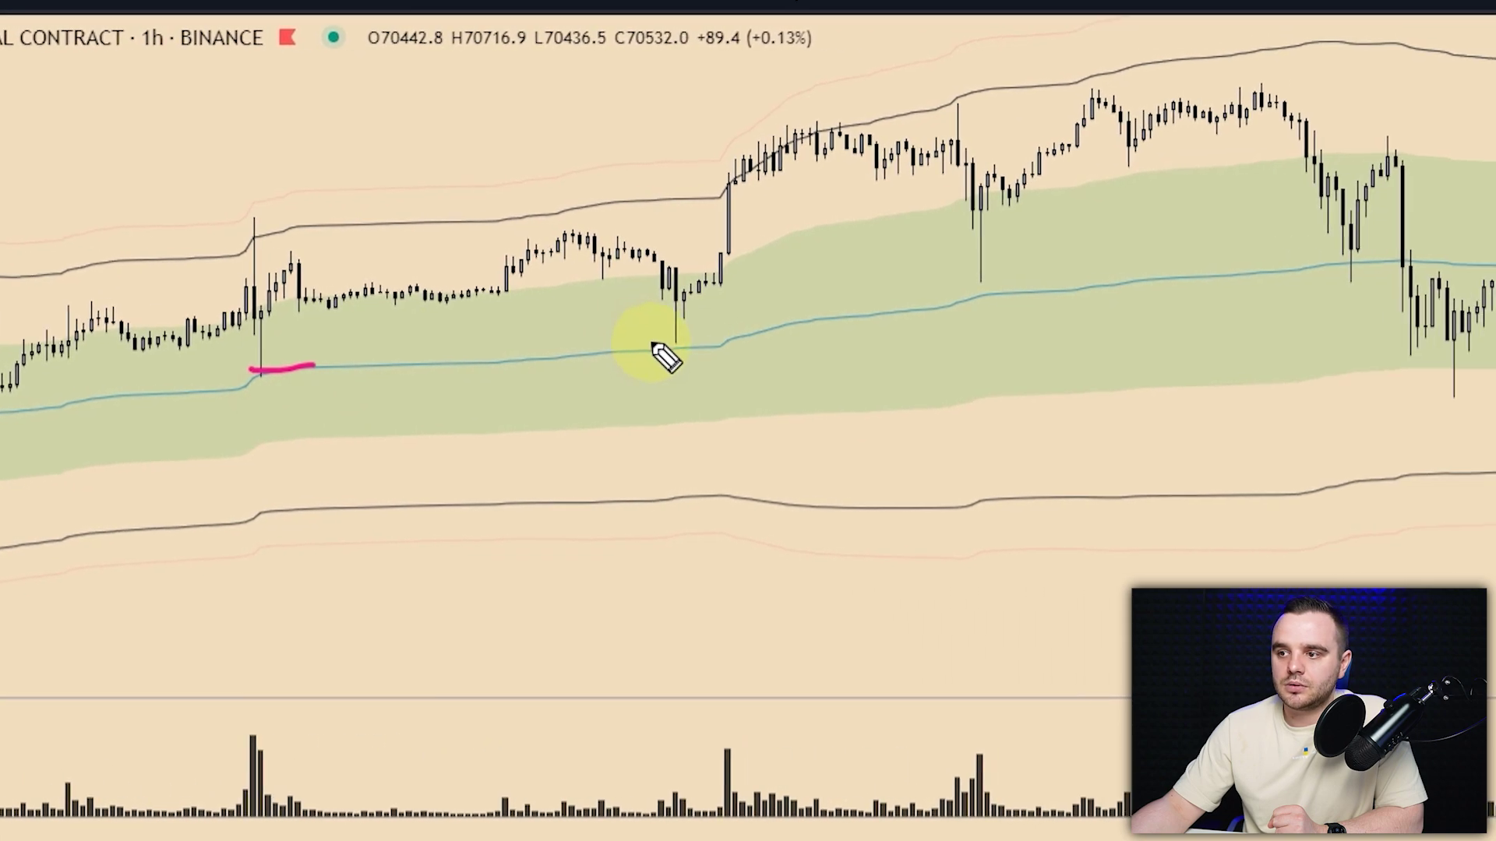
Step: Mark with the pen the anchored VWAP line below the next two long lower wicks after 8 March
drag(731, 345, 760, 344)
drag(1007, 295, 1073, 293)
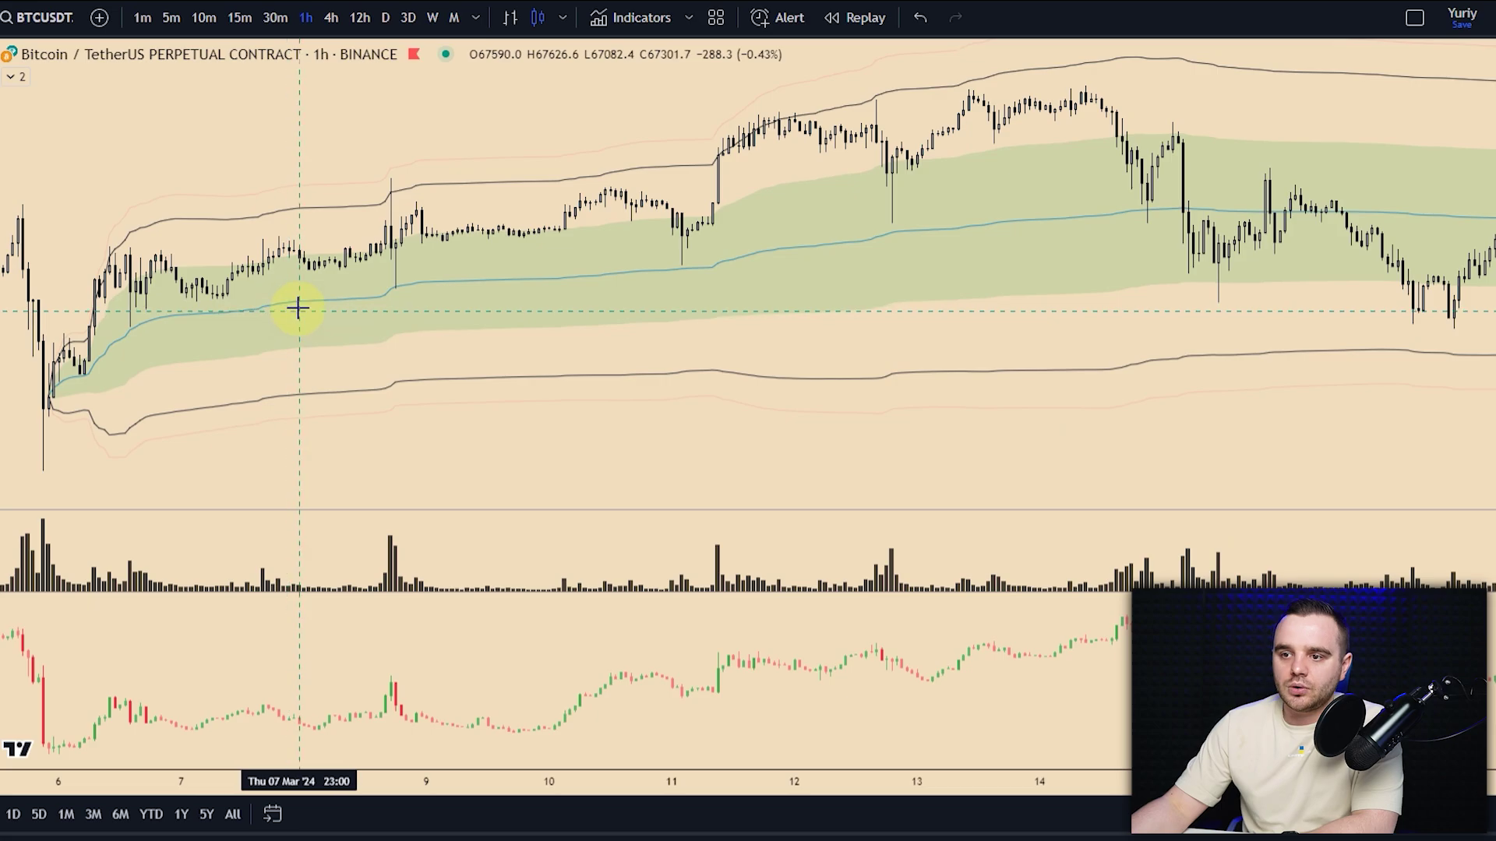
Step: Delete the VWAP anchored at 5 March and anchor a new one at the 3 January 2024 liquidation low
click(300, 301)
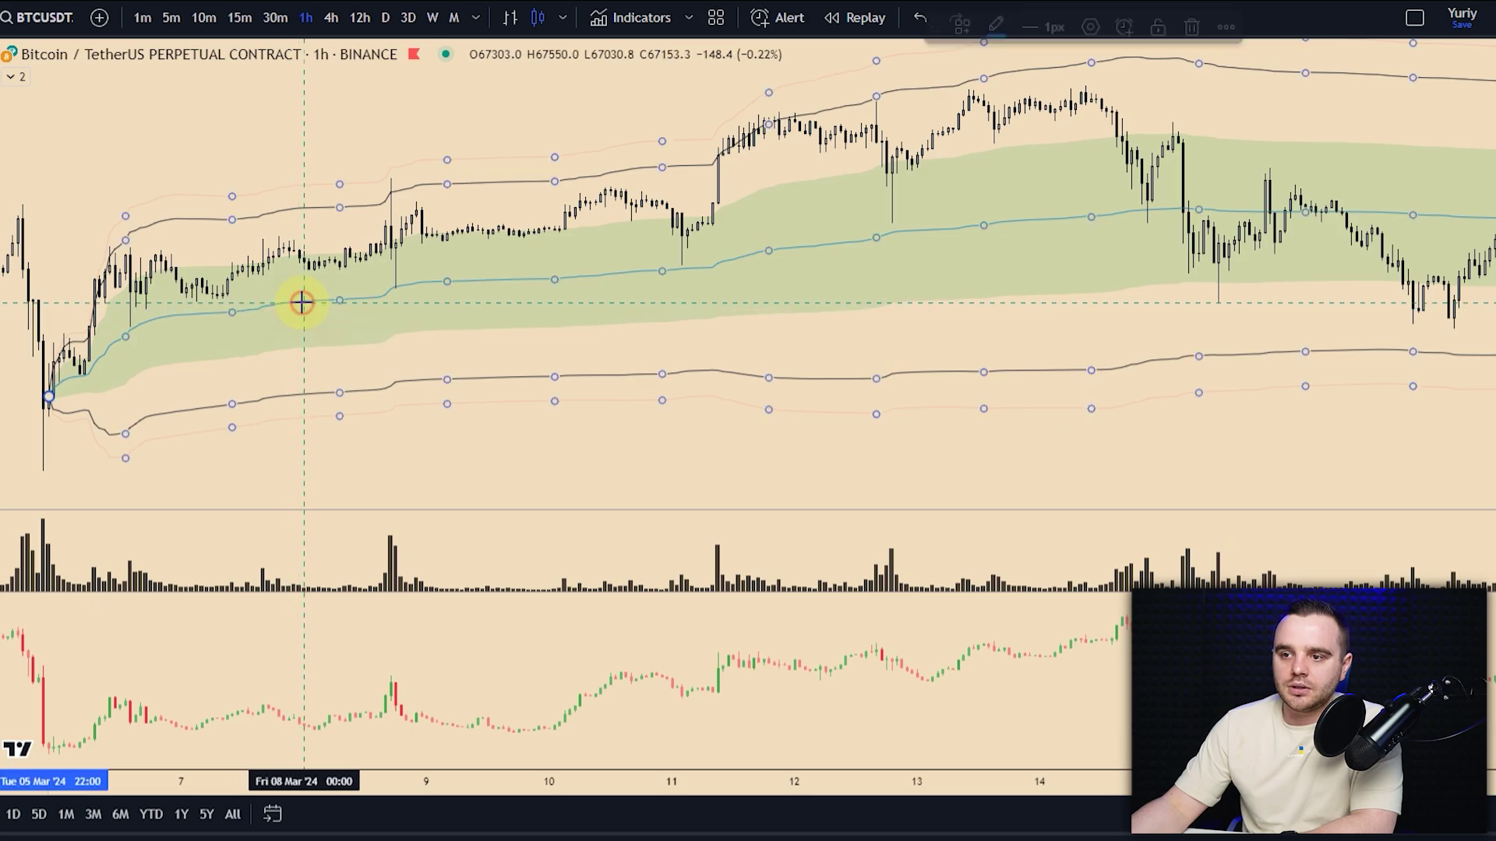
key(Delete)
scroll(485, 362, down, 5)
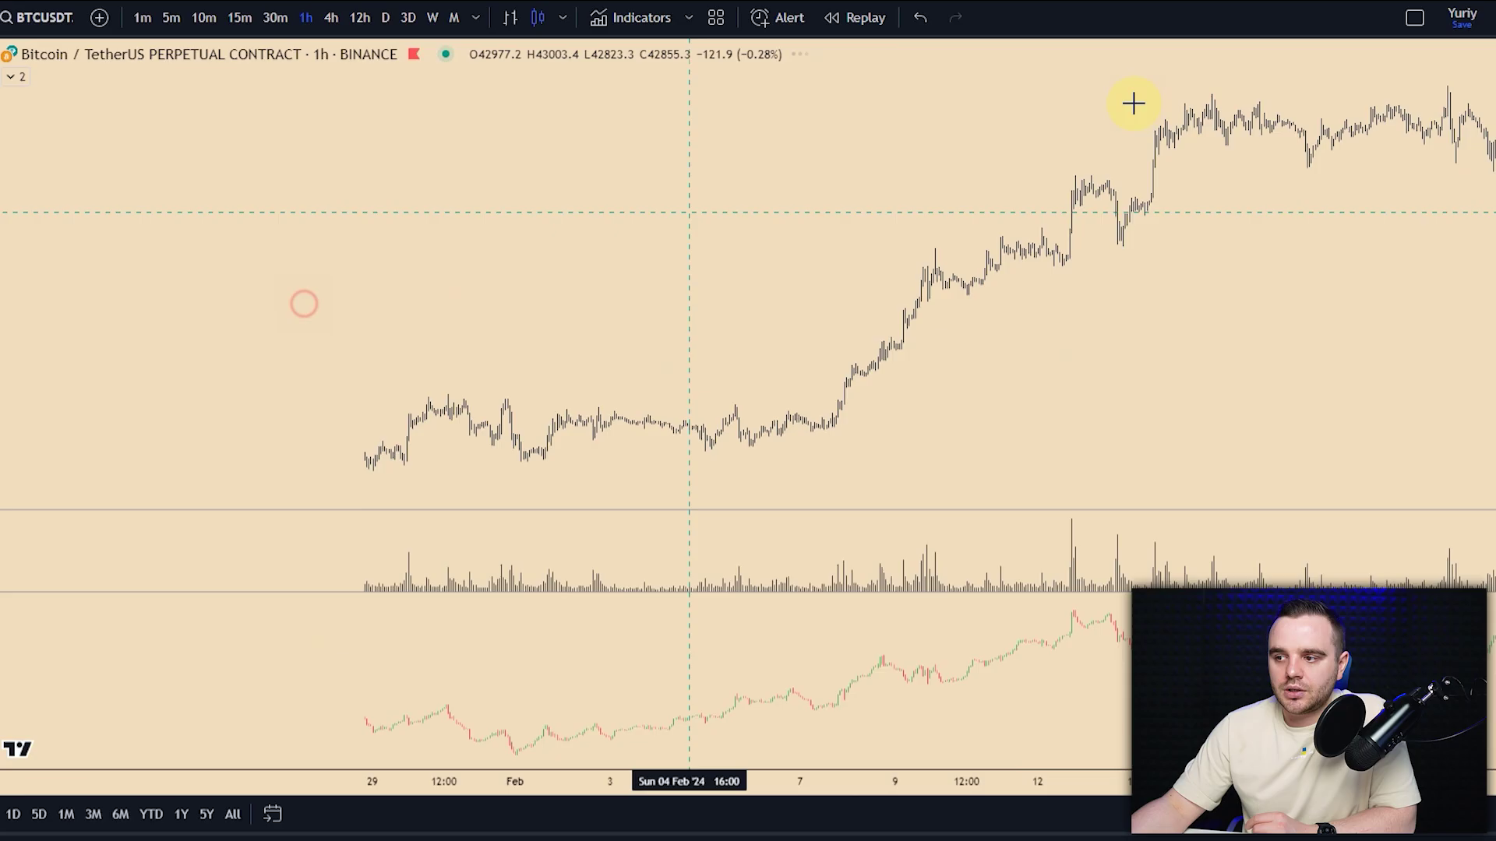
scroll(413, 234, down, 3)
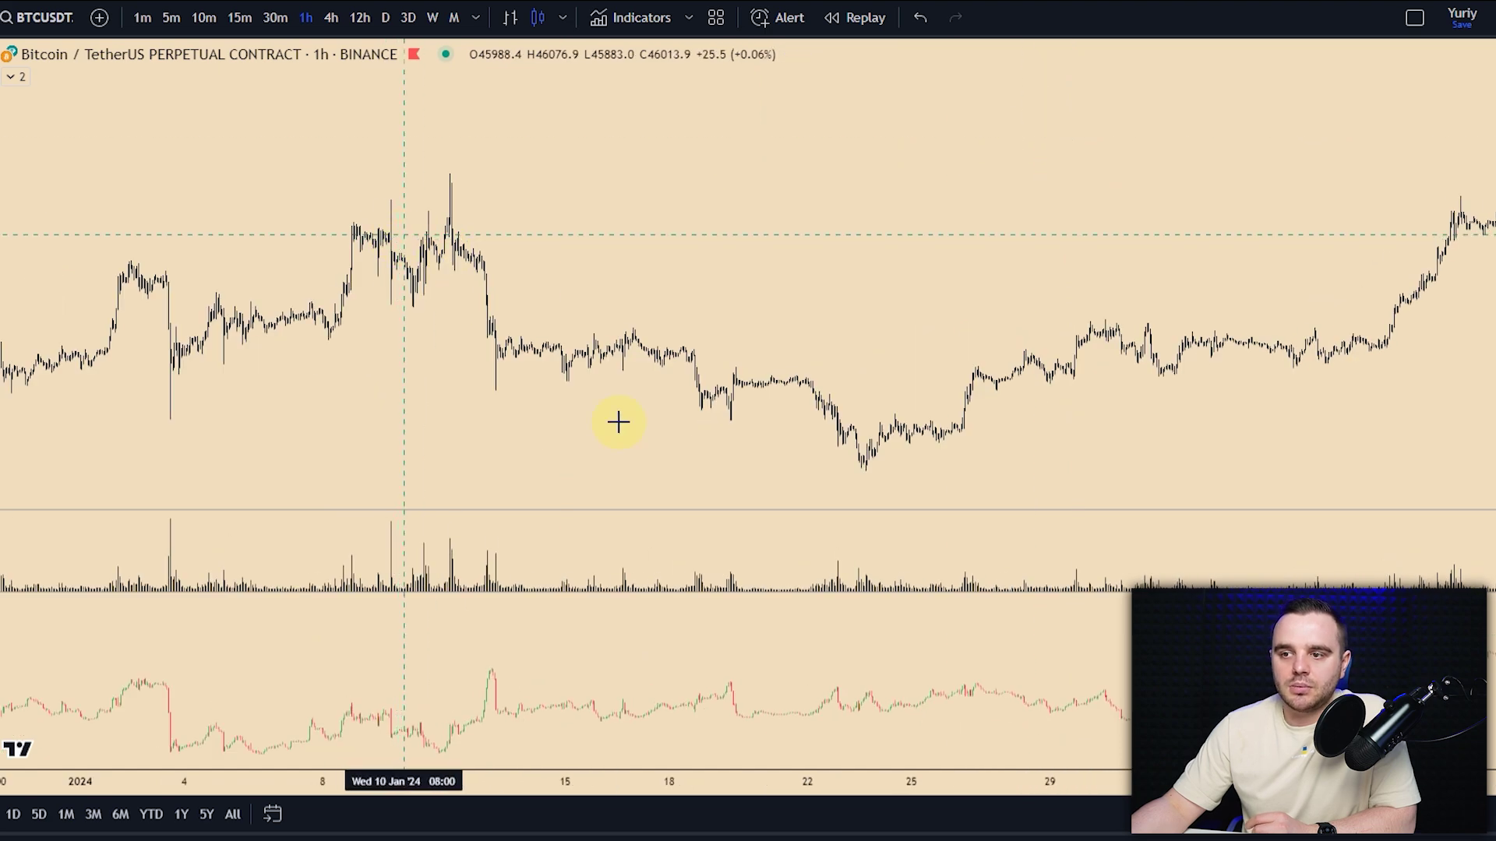
click(172, 421)
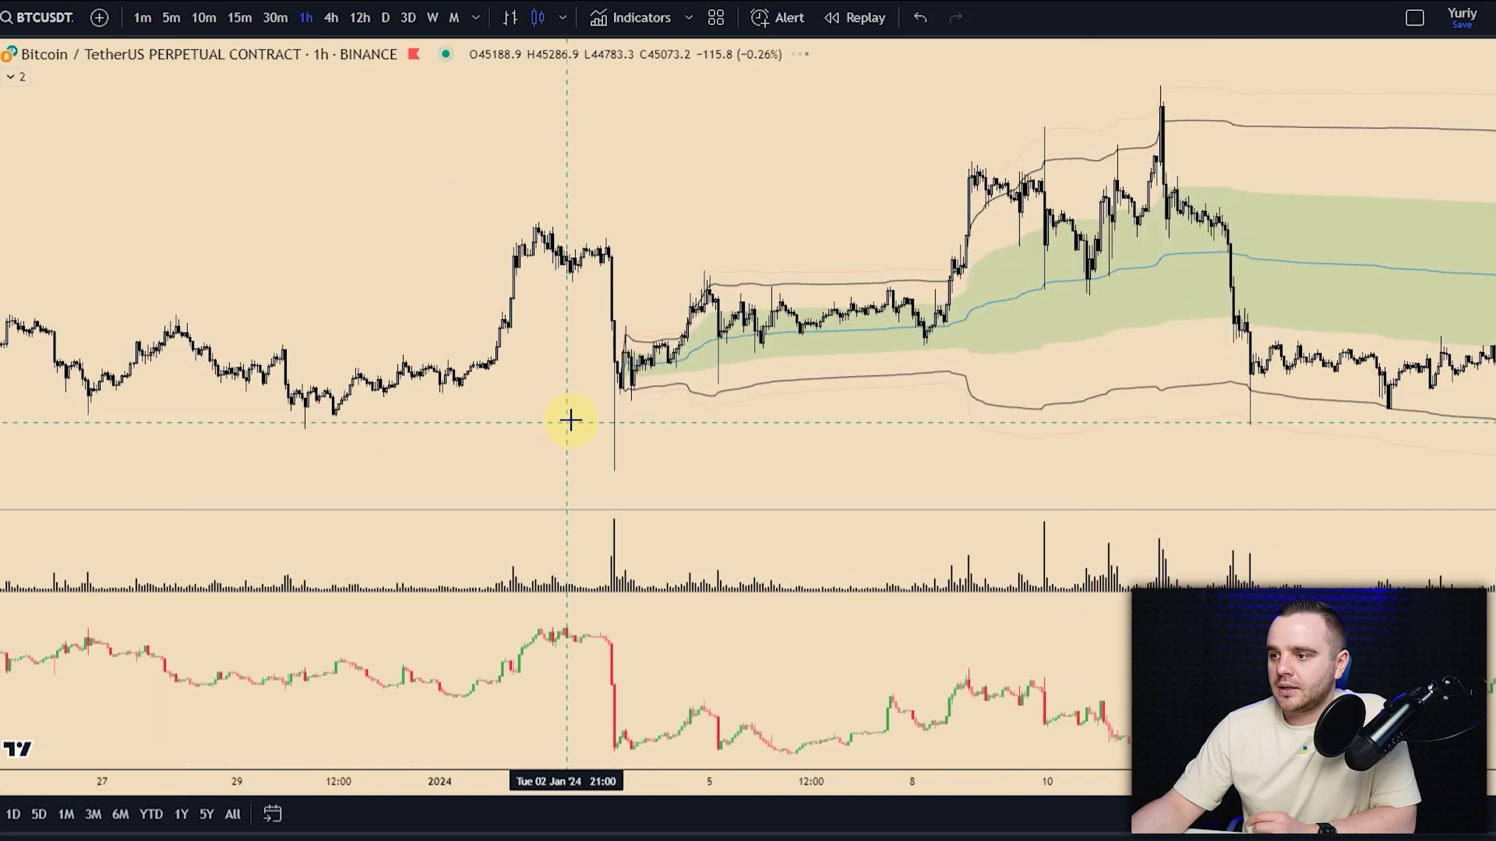
Step: Move the VWAP's anchor from the 3 January low to the 11 January 2024 high
scroll(571, 421, up, 1)
drag(528, 375, 571, 367)
drag(584, 366, 589, 365)
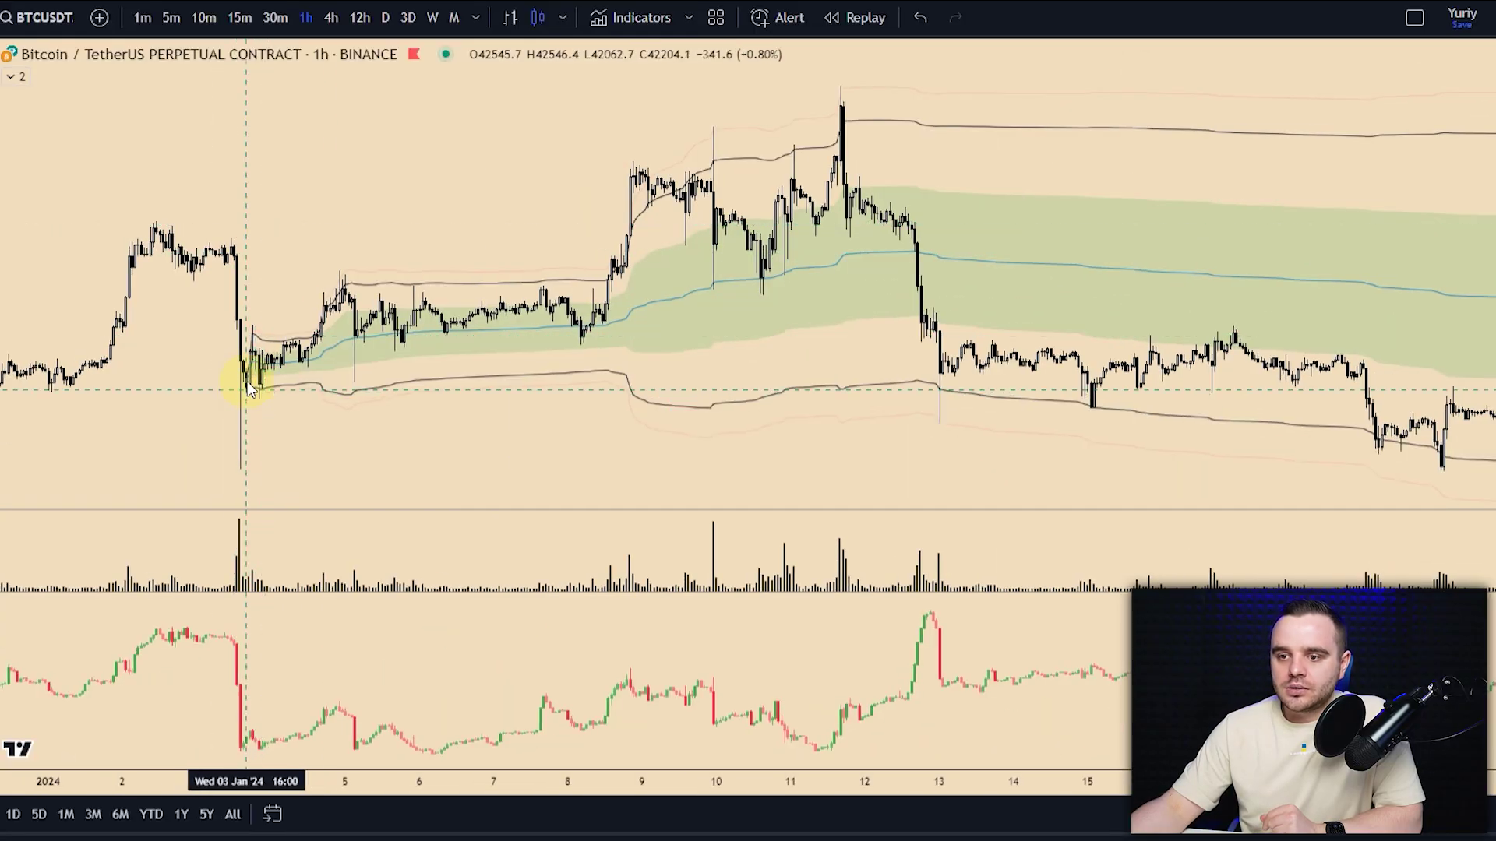
drag(259, 373, 842, 153)
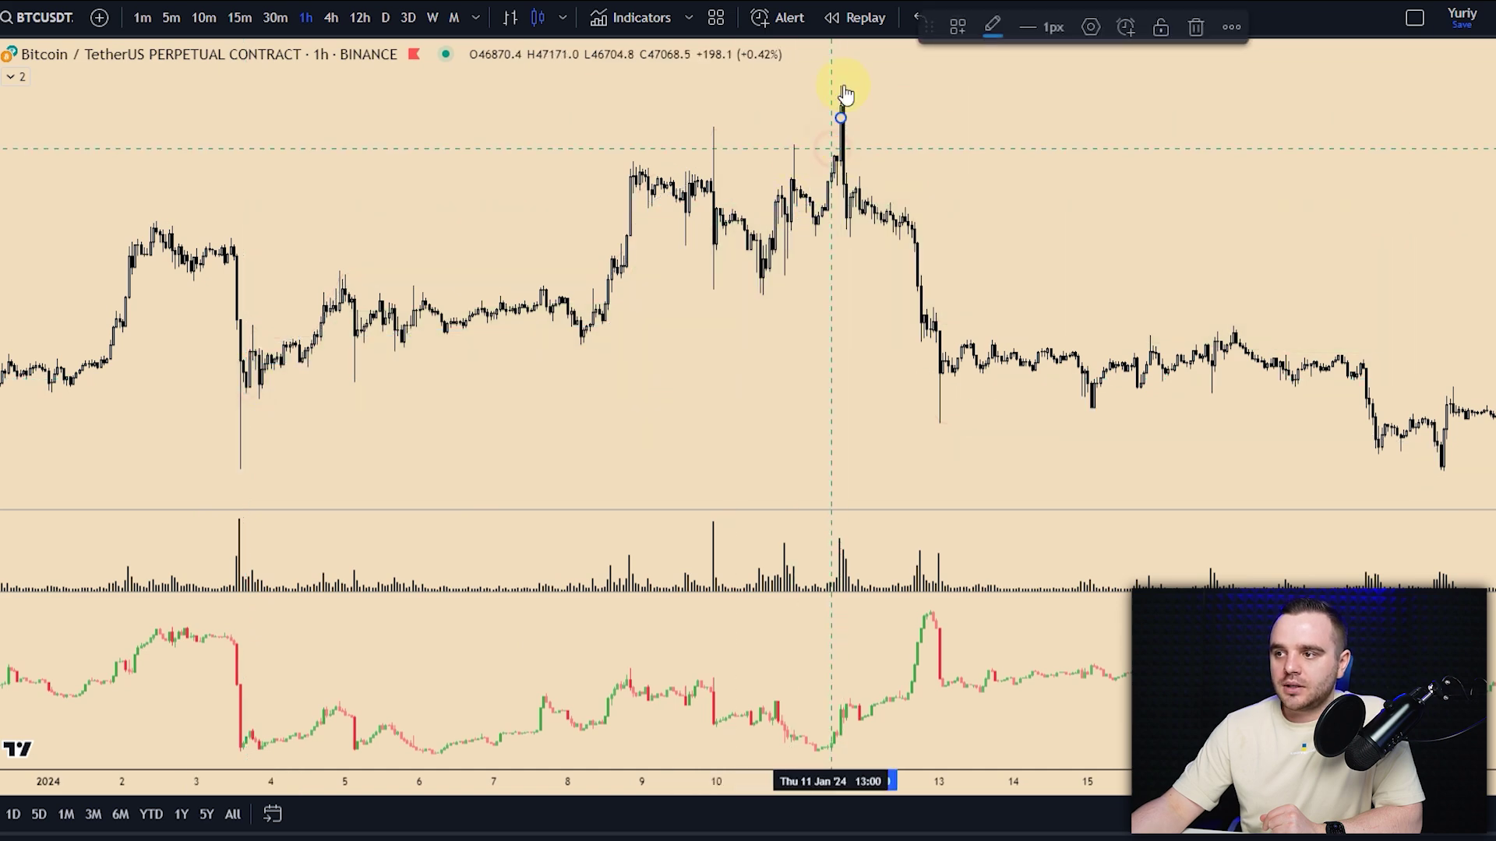
Step: Move the VWAP's anchor from the 11 January high to the 23 January 2024 low
drag(761, 110, 301, 194)
scroll(479, 312, down, 6)
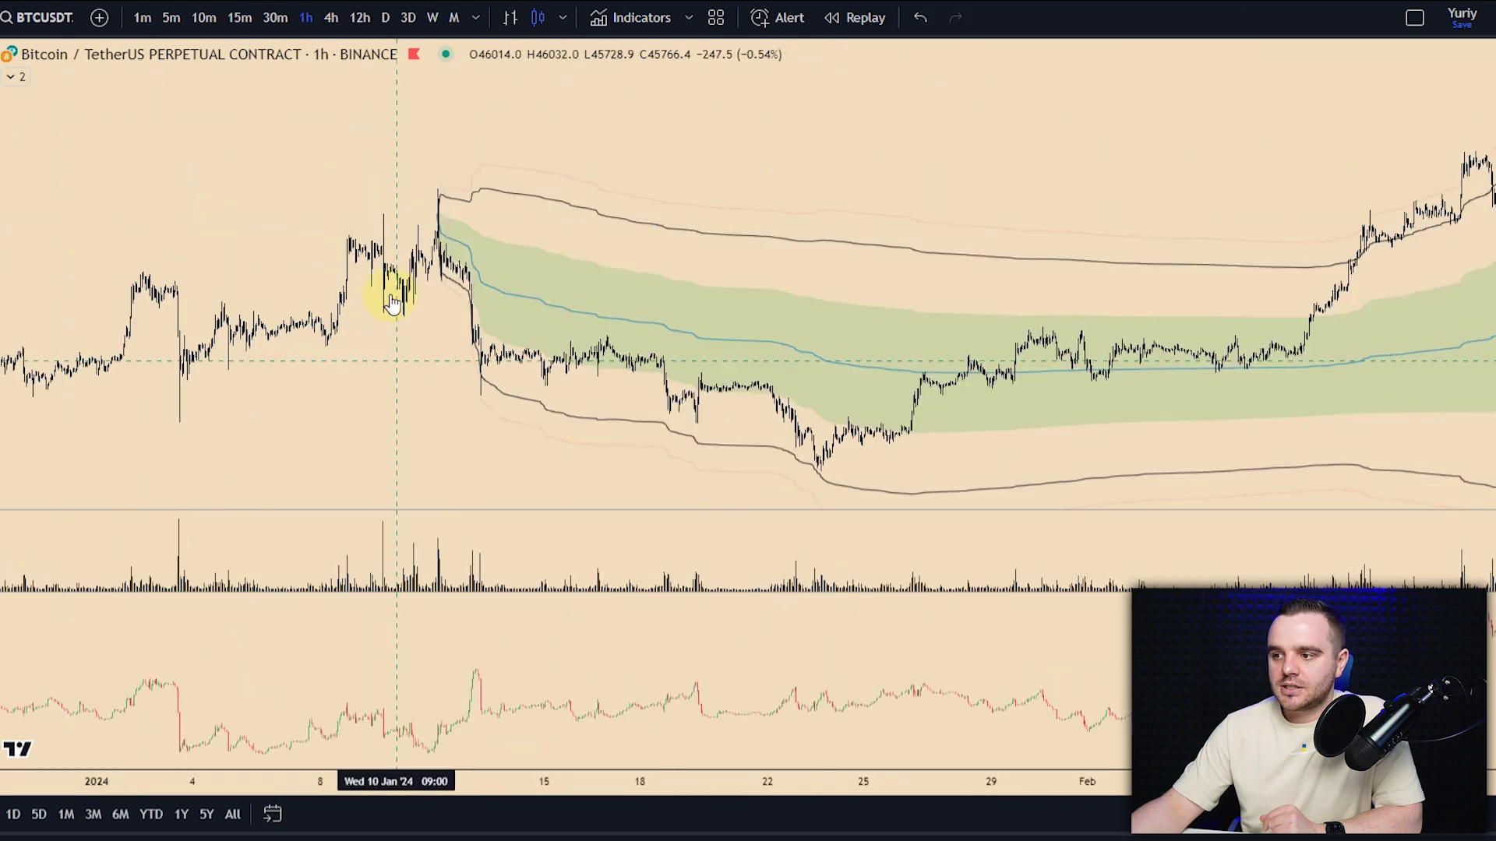
drag(800, 423, 825, 468)
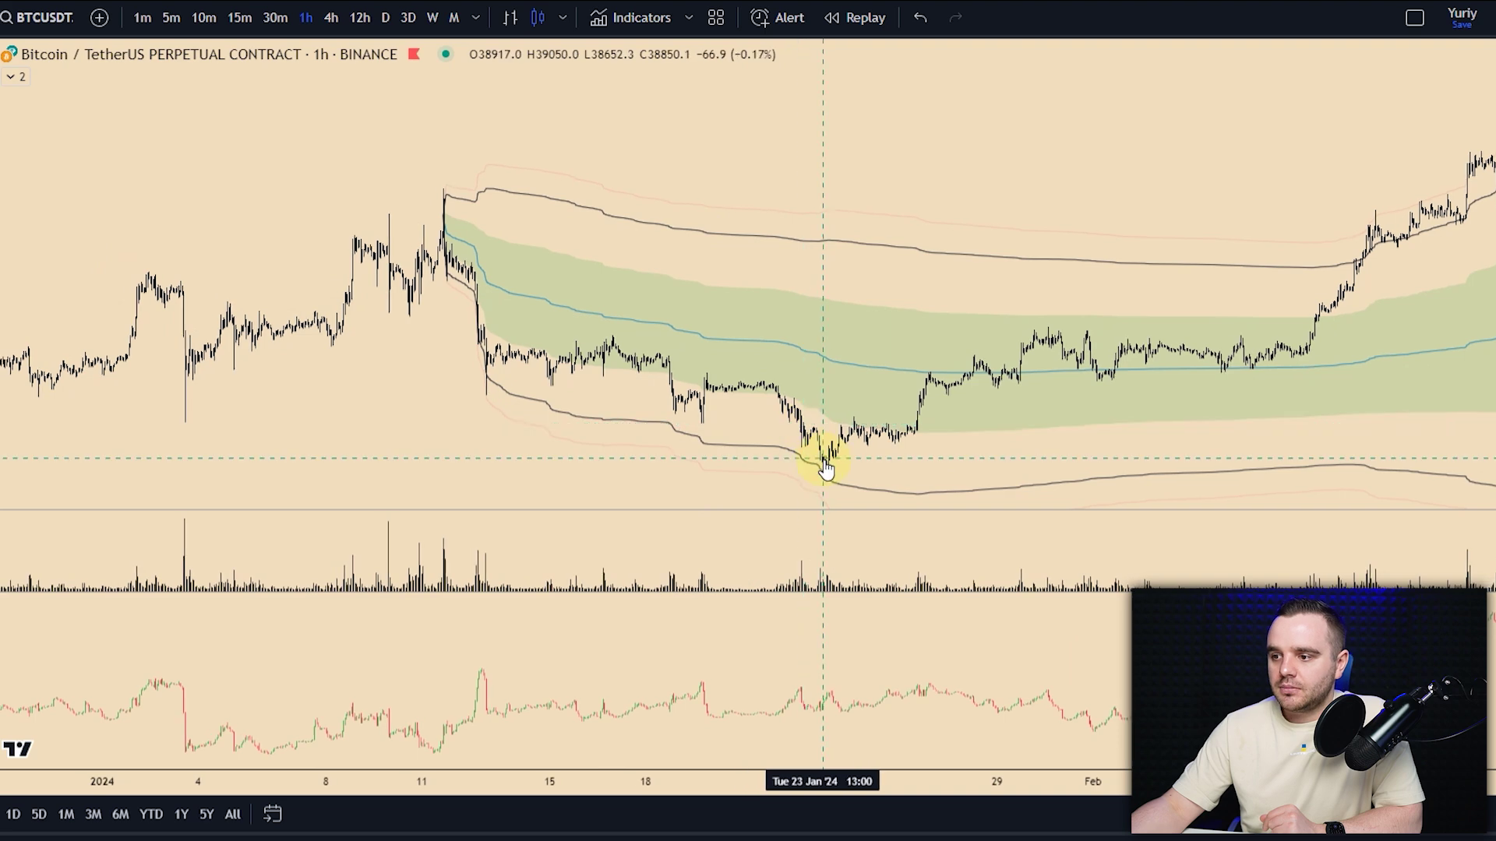
drag(444, 219, 822, 478)
Step: Inspect the rally along the VWAP anchored at the 23 January low, and delete that VWAP
scroll(821, 478, up, 3)
drag(324, 296, 888, 211)
scroll(695, 207, up, 7)
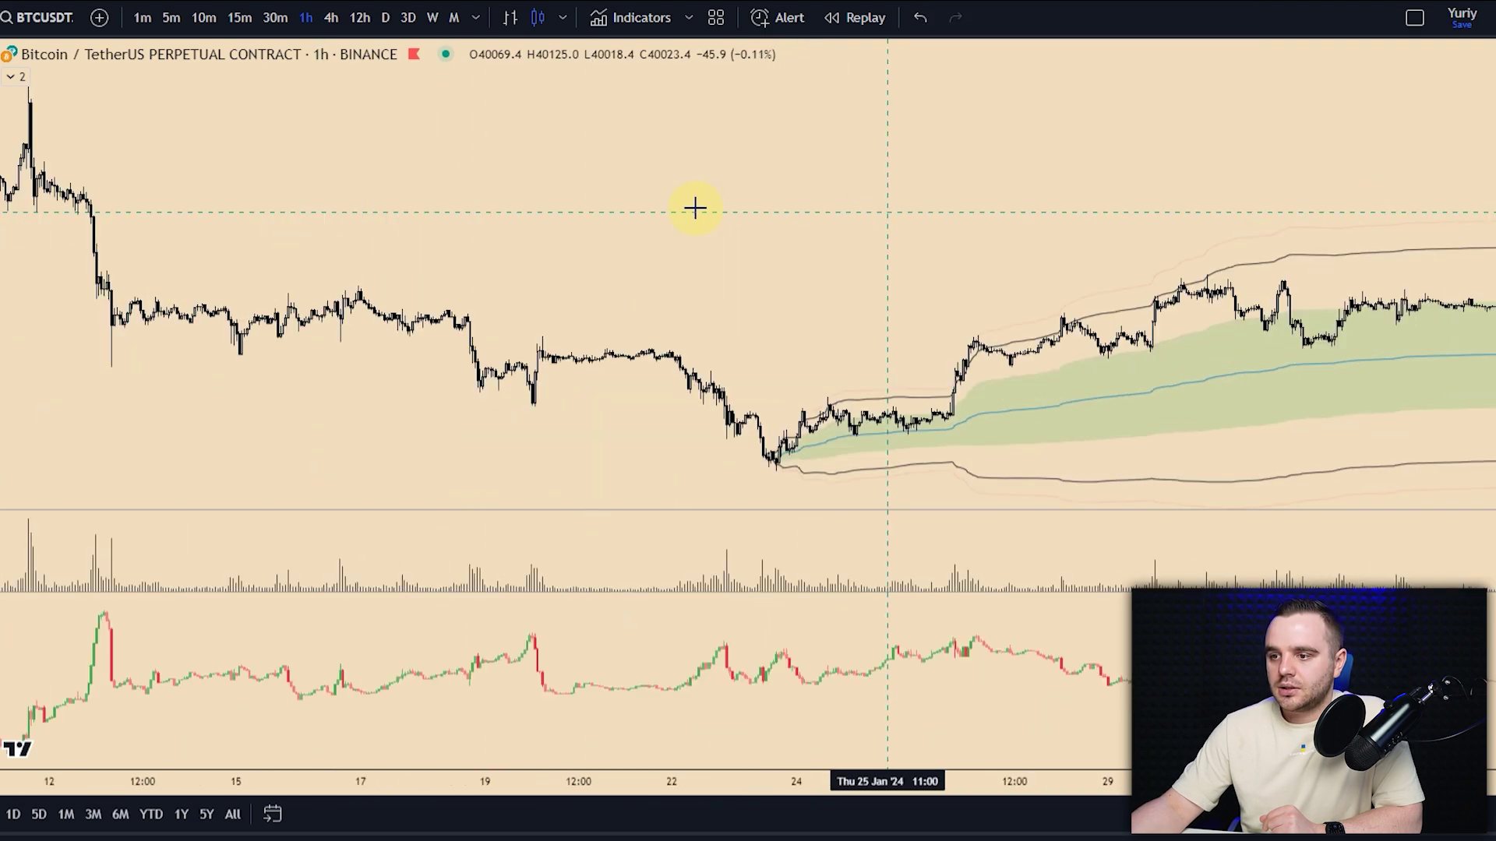
drag(478, 316, 1005, 161)
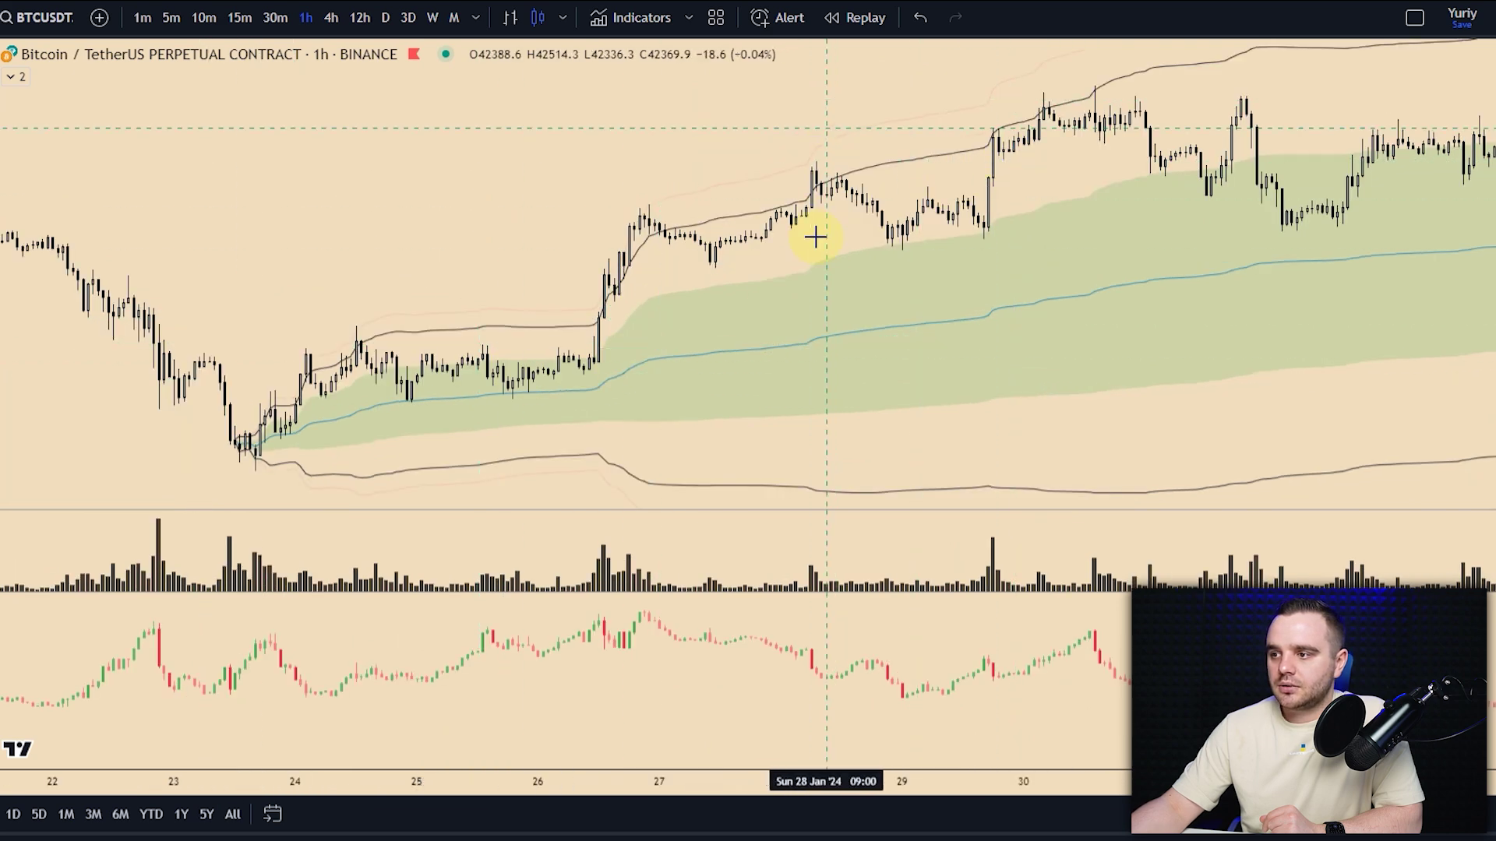
scroll(814, 237, down, 5)
click(784, 377)
key(Delete)
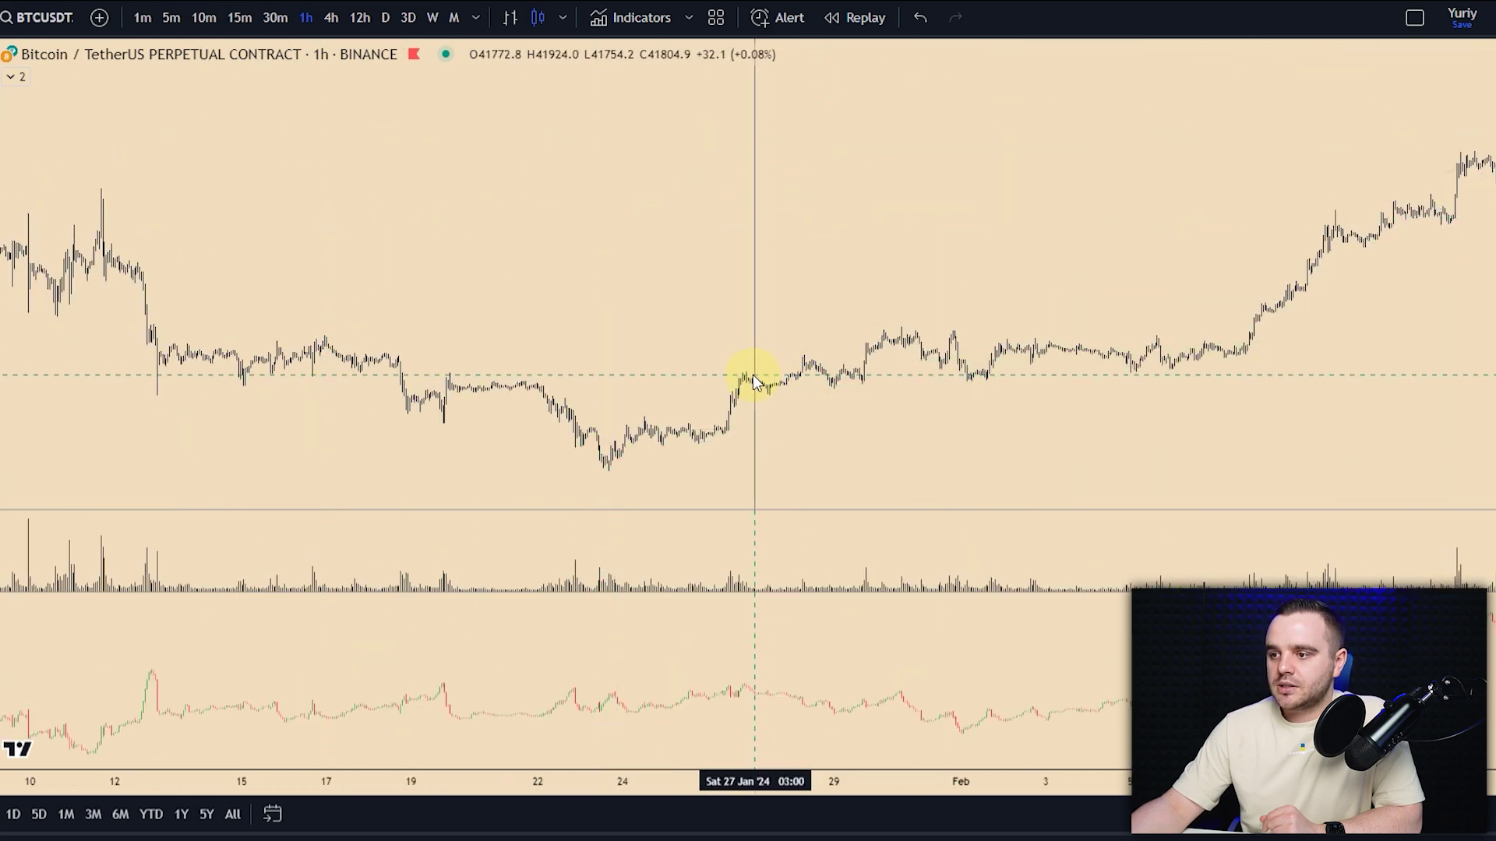
Step: Anchor a VWAP at the 27 January 2024 consolidation after the rally and inspect price around its bands
scroll(763, 296, up, 3)
drag(1491, 415, 1491, 137)
drag(831, 305, 680, 70)
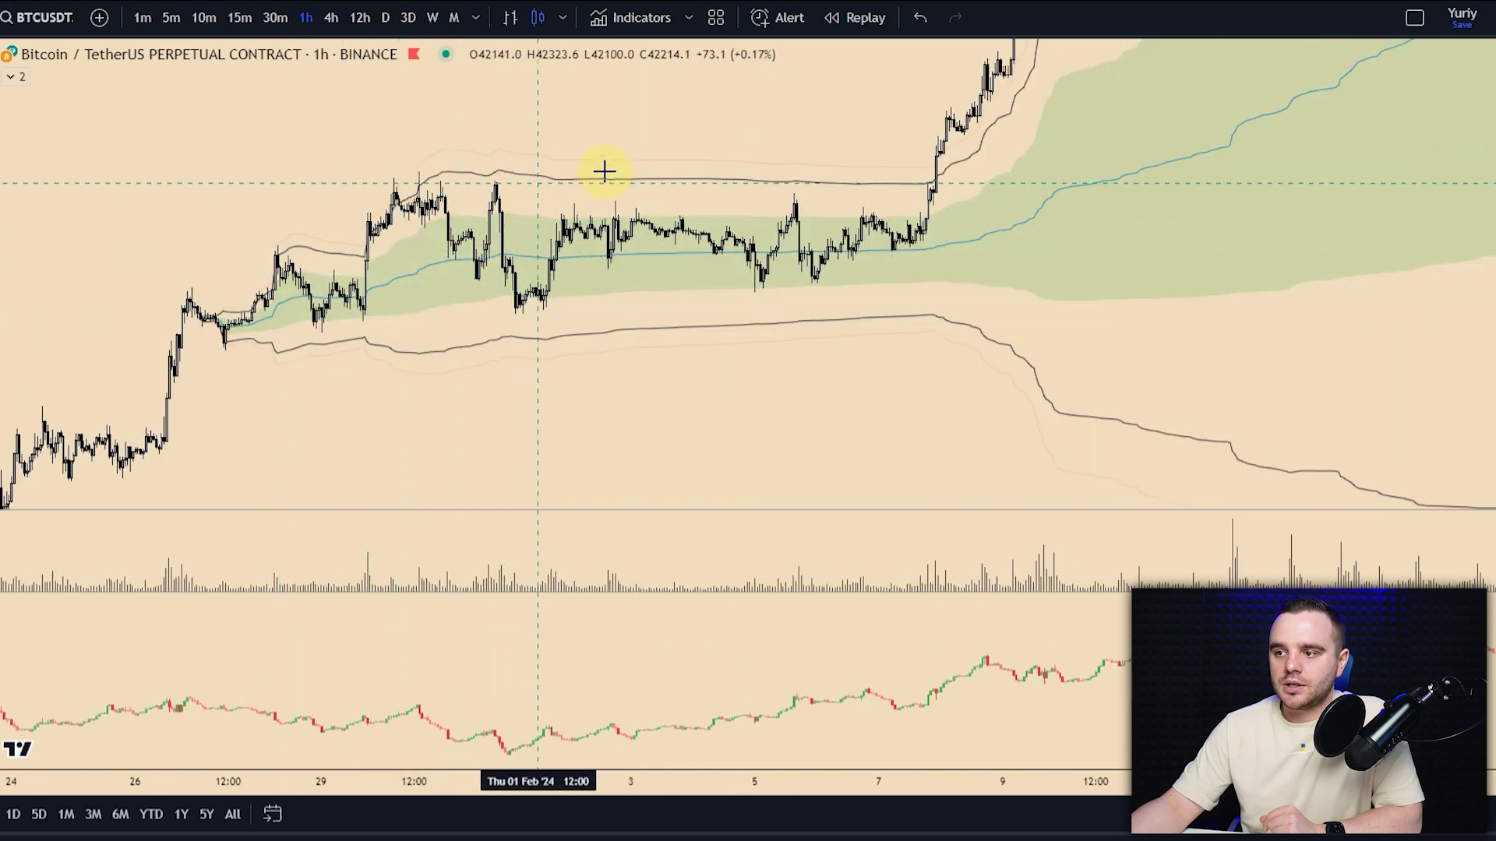
Step: Anchor the VWAP at the start of the 7 February 2024 breakout and follow price along its upper bands
drag(929, 237, 261, 434)
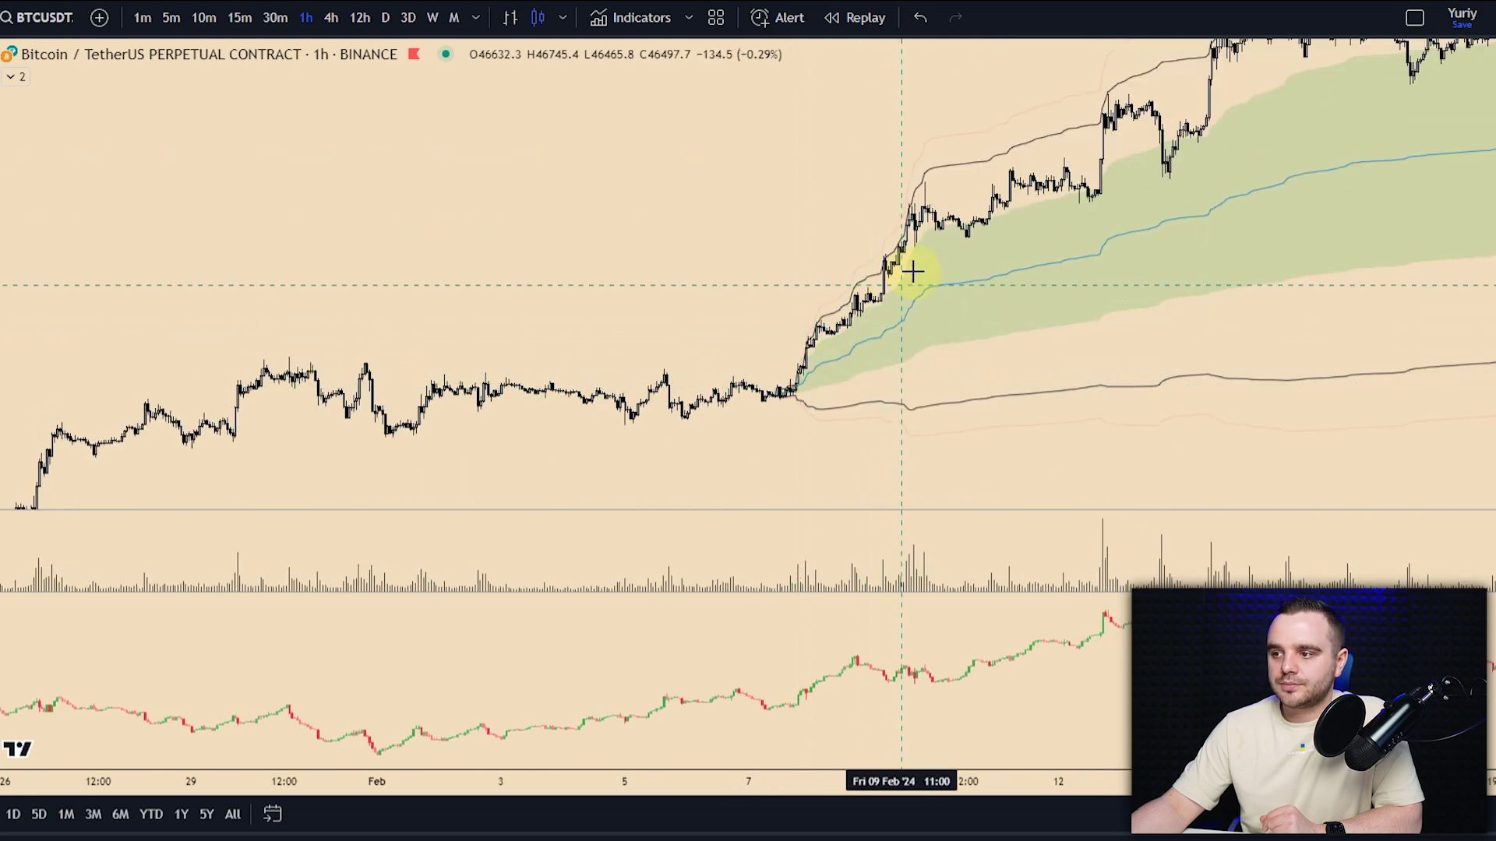
drag(1052, 105, 447, 284)
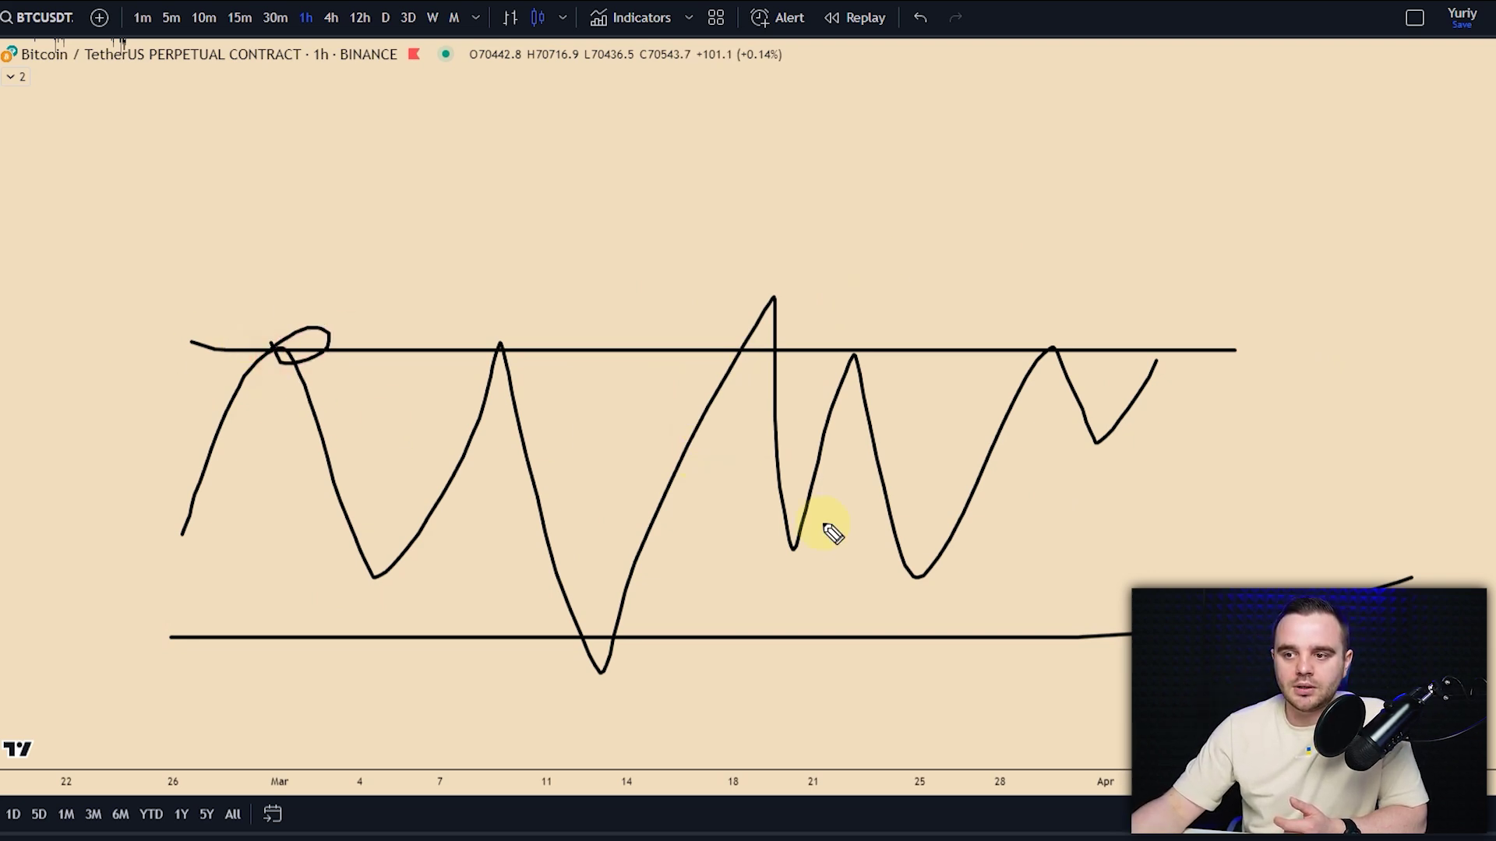
Step: Clear the freehand sketch of price moving between two horizontal range boundaries
key(Delete)
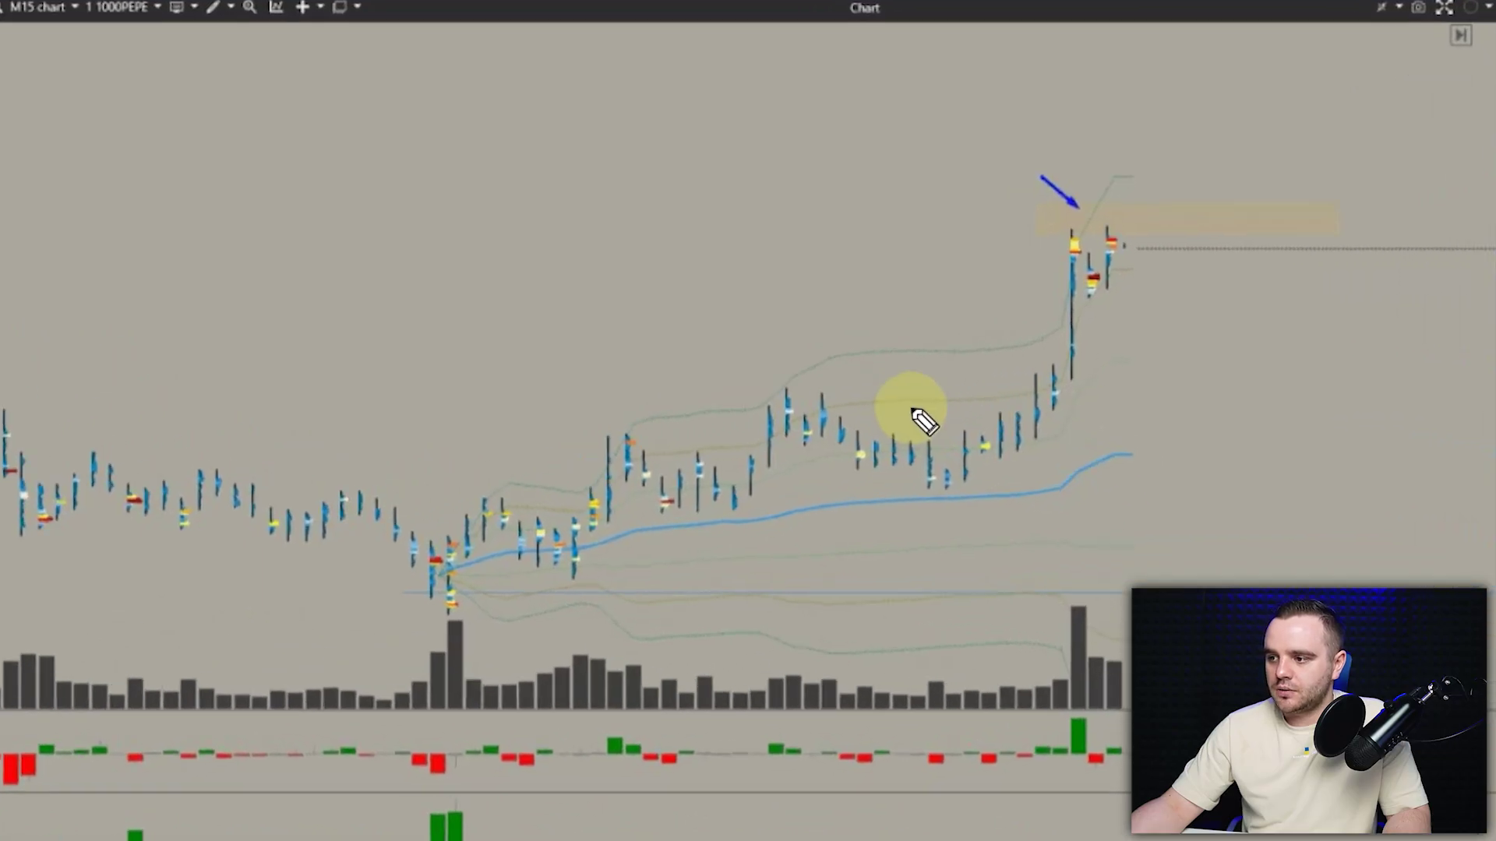
Step: On the 1000PEPE M15 chart, trace the upper deviation band, circle the spike's high, and mark its volume, delta and open interest bars
drag(890, 409, 1022, 387)
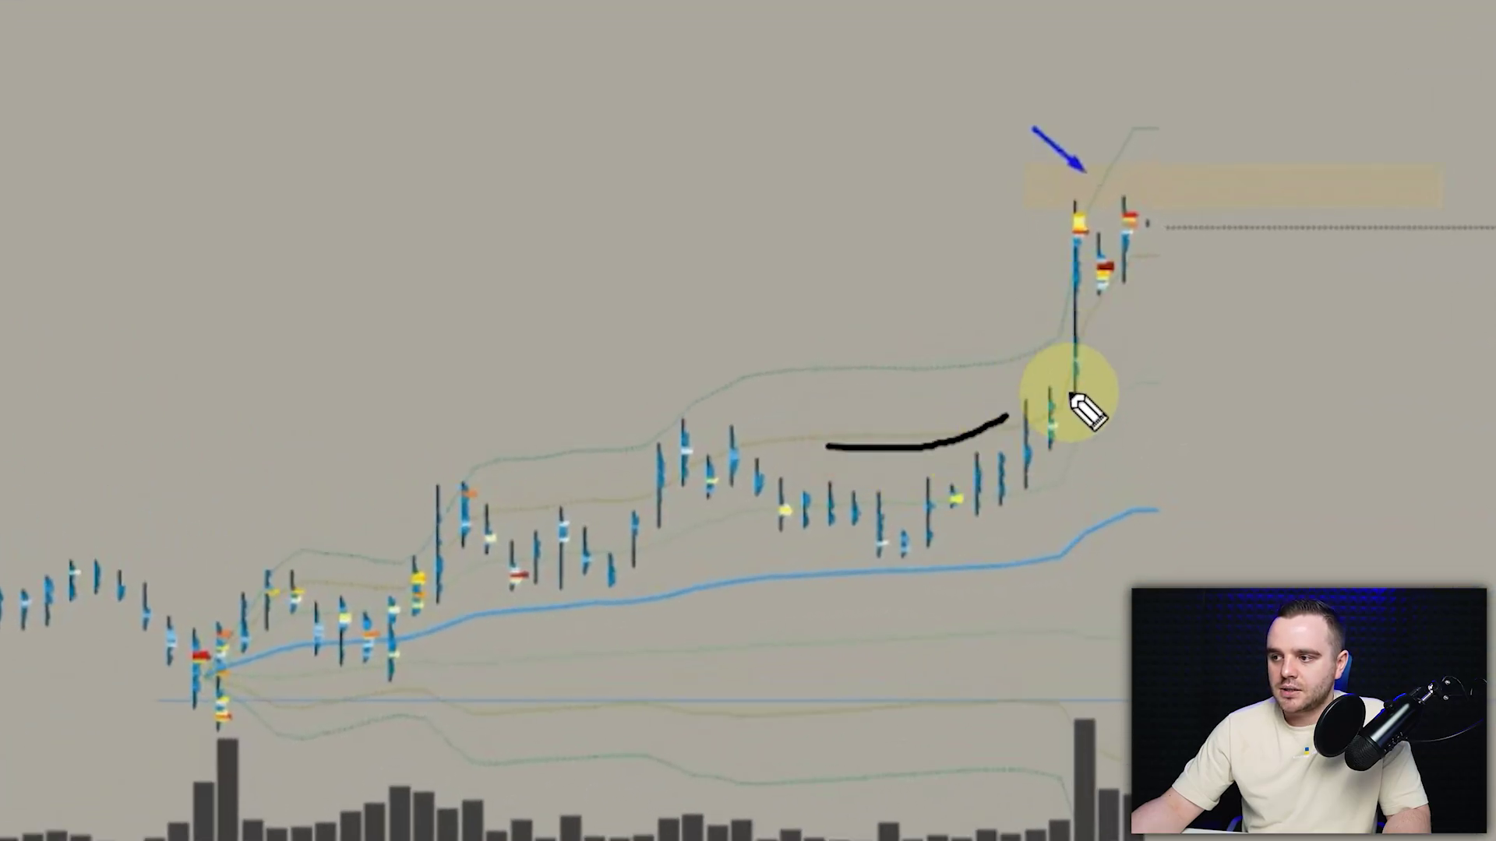
drag(1064, 181, 1053, 227)
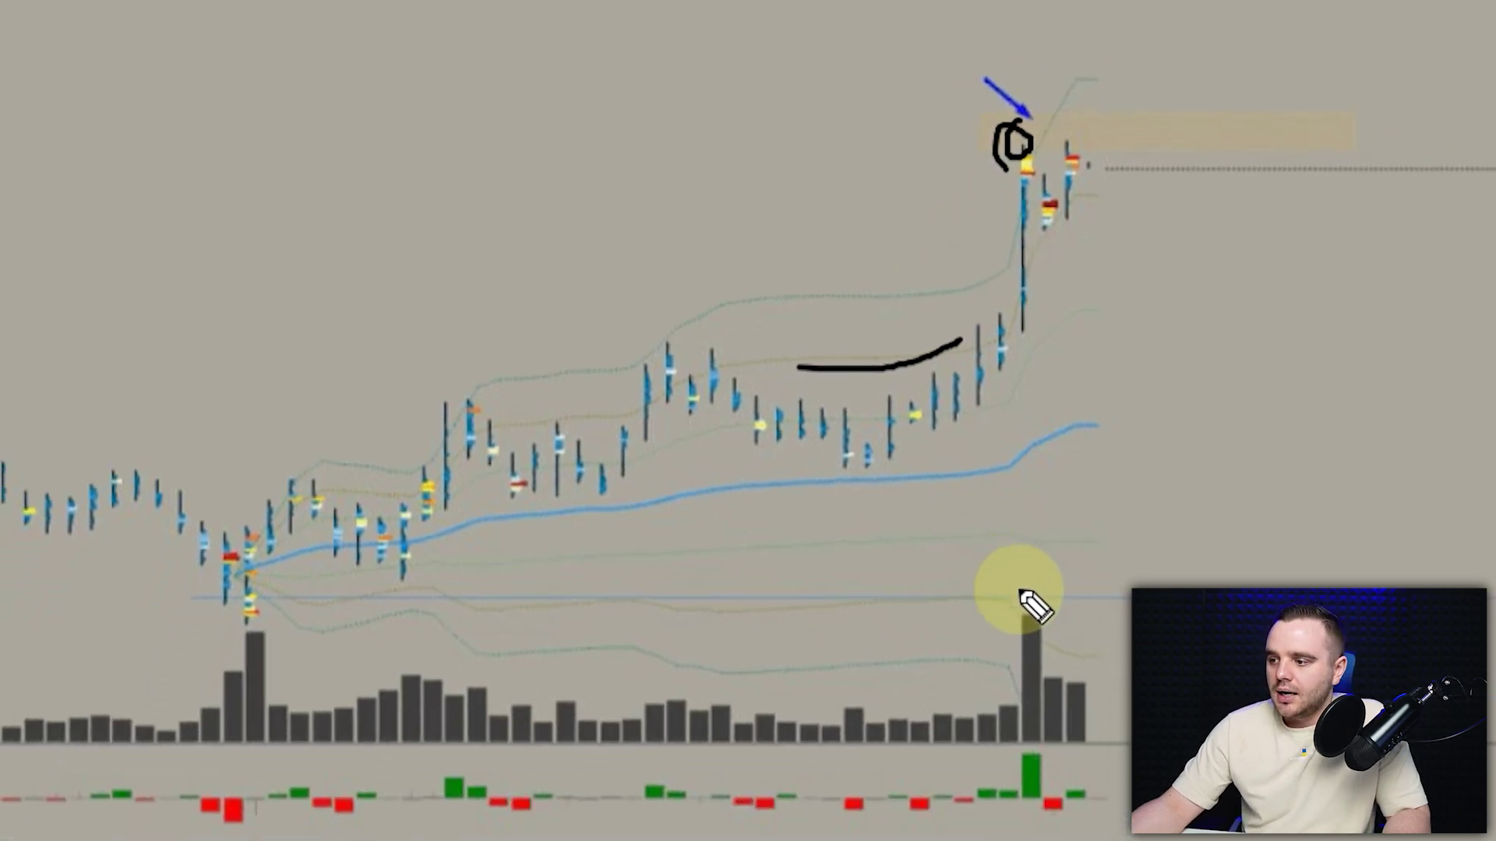
mouse_move(988, 505)
mouse_down()
mouse_move(938, 476)
mouse_move(946, 528)
mouse_up()
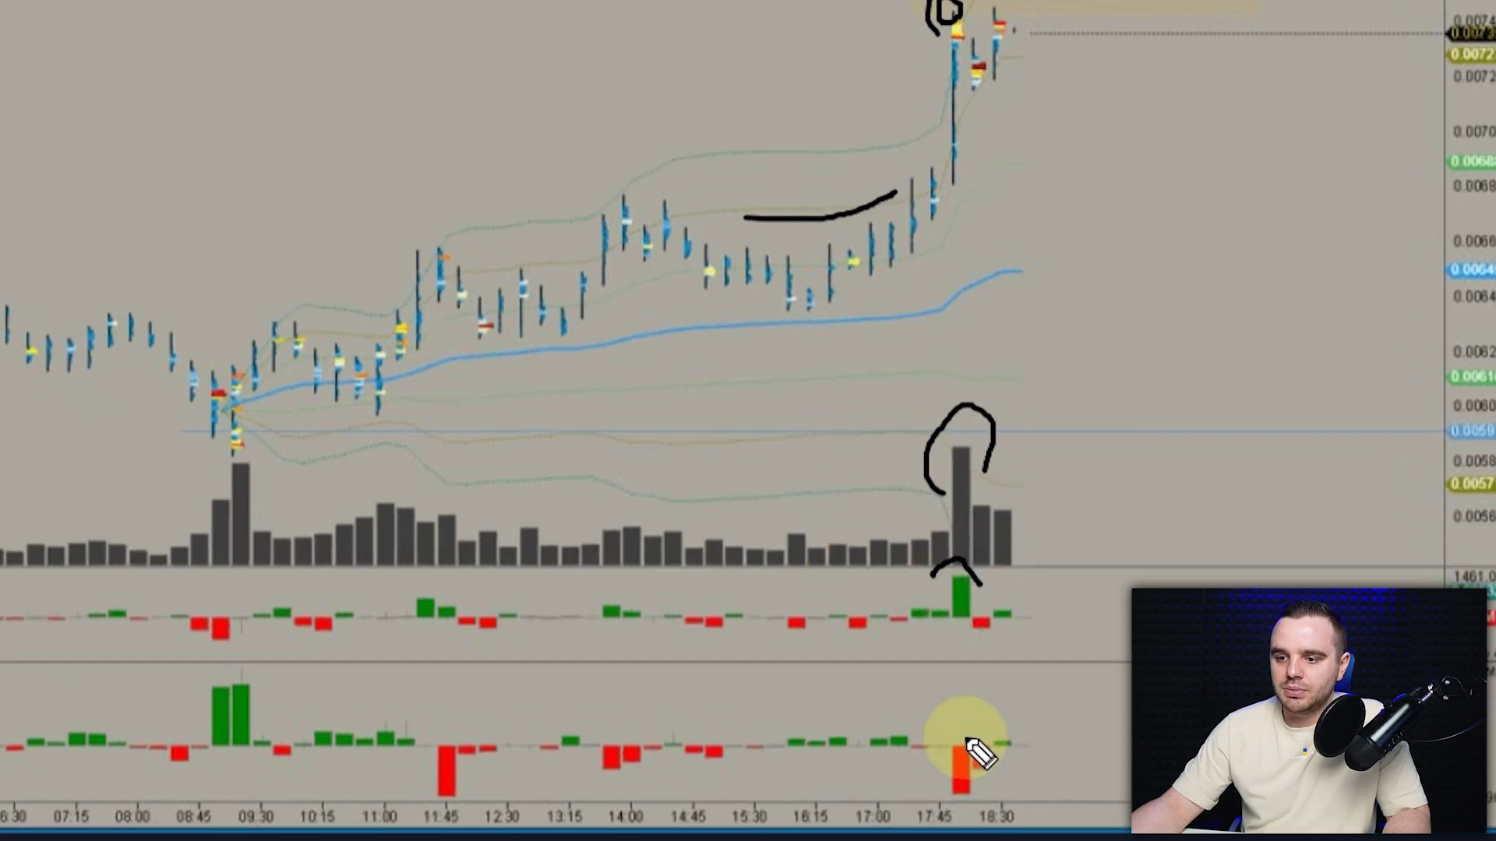
drag(955, 816, 976, 811)
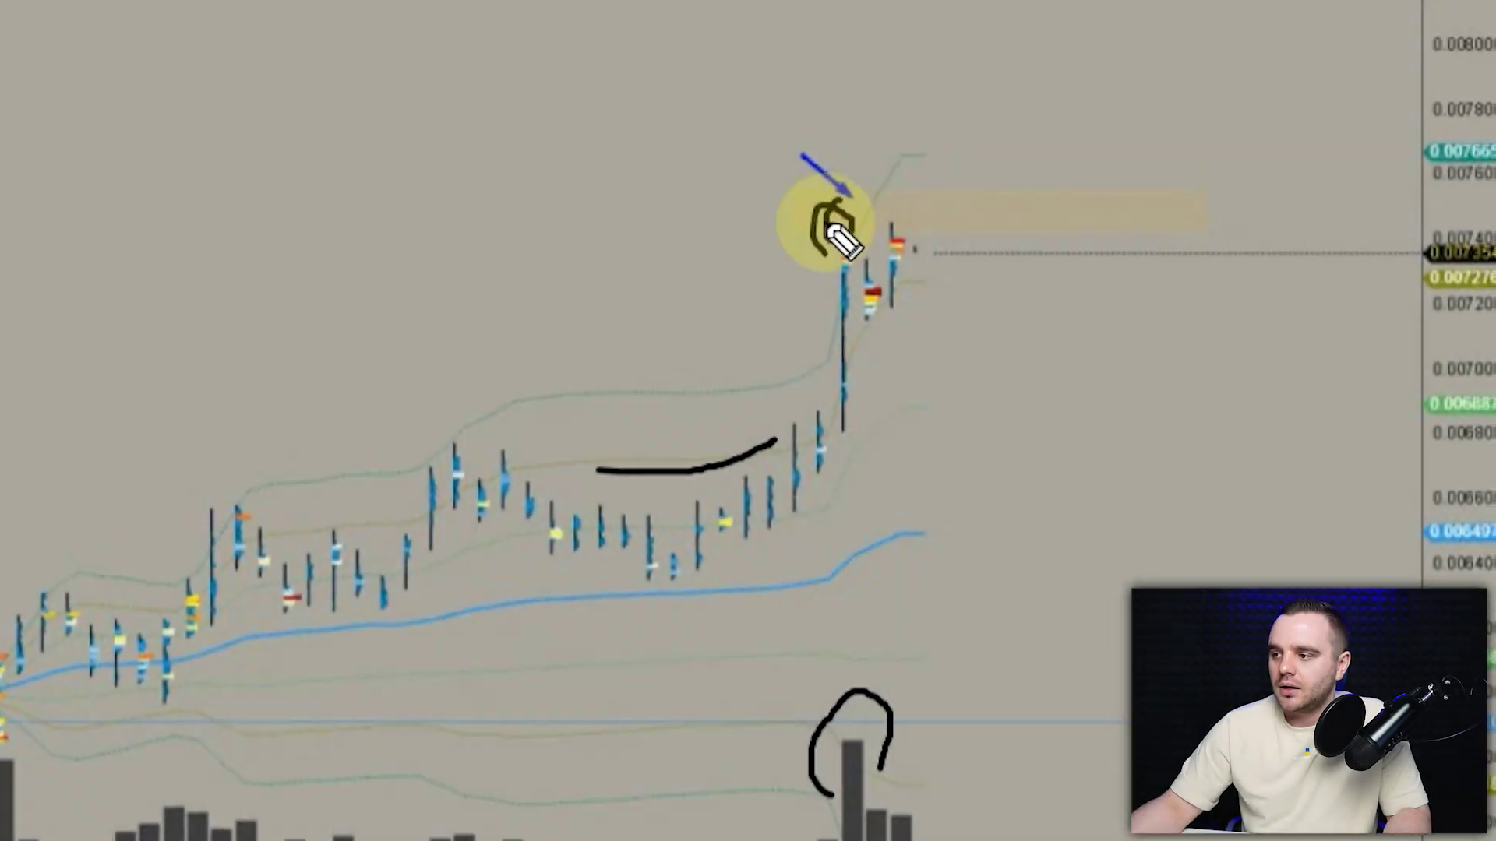
drag(805, 264, 1028, 246)
drag(893, 249, 936, 459)
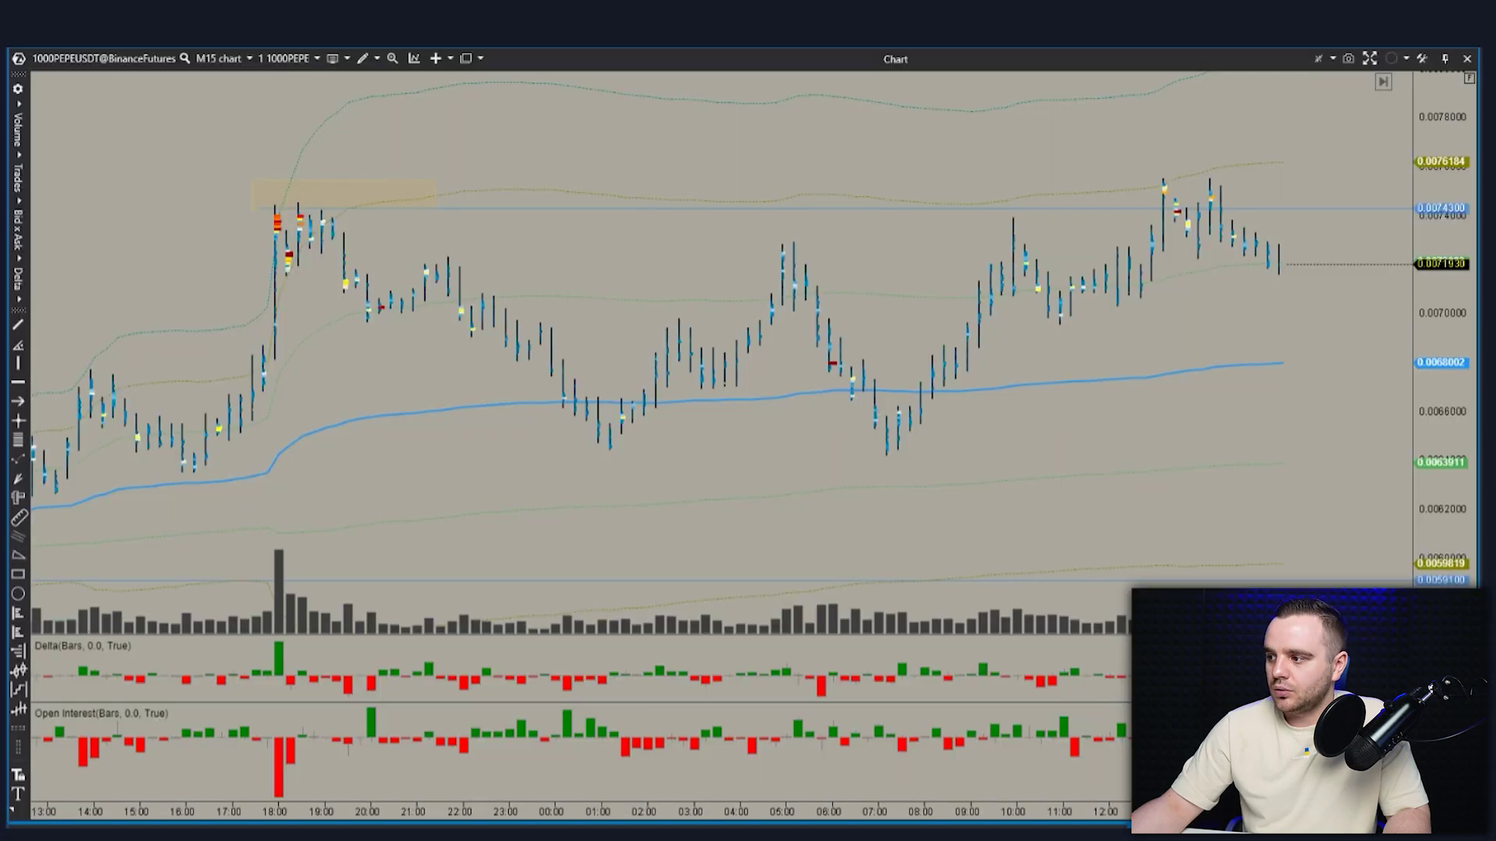
Step: Circle the 18:00 spike's highs at the shaded zone and mark the later highs near the upper deviation band
mouse_move(262, 200)
mouse_down()
mouse_move(303, 205)
mouse_move(296, 232)
mouse_move(374, 187)
mouse_up()
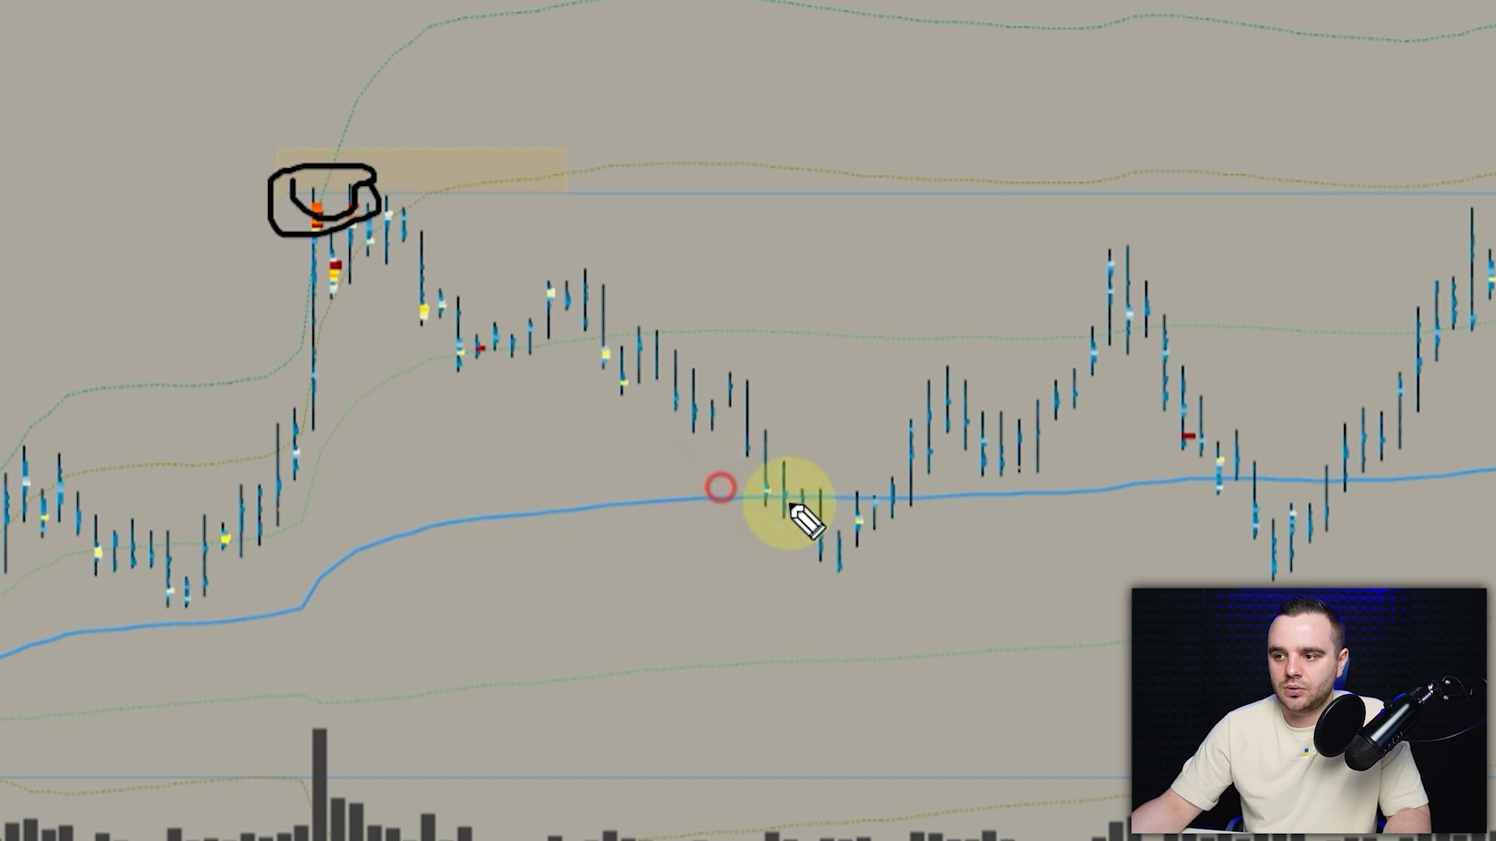
mouse_move(1018, 140)
mouse_down()
mouse_move(1063, 152)
mouse_move(1286, 485)
mouse_move(1359, 101)
mouse_up()
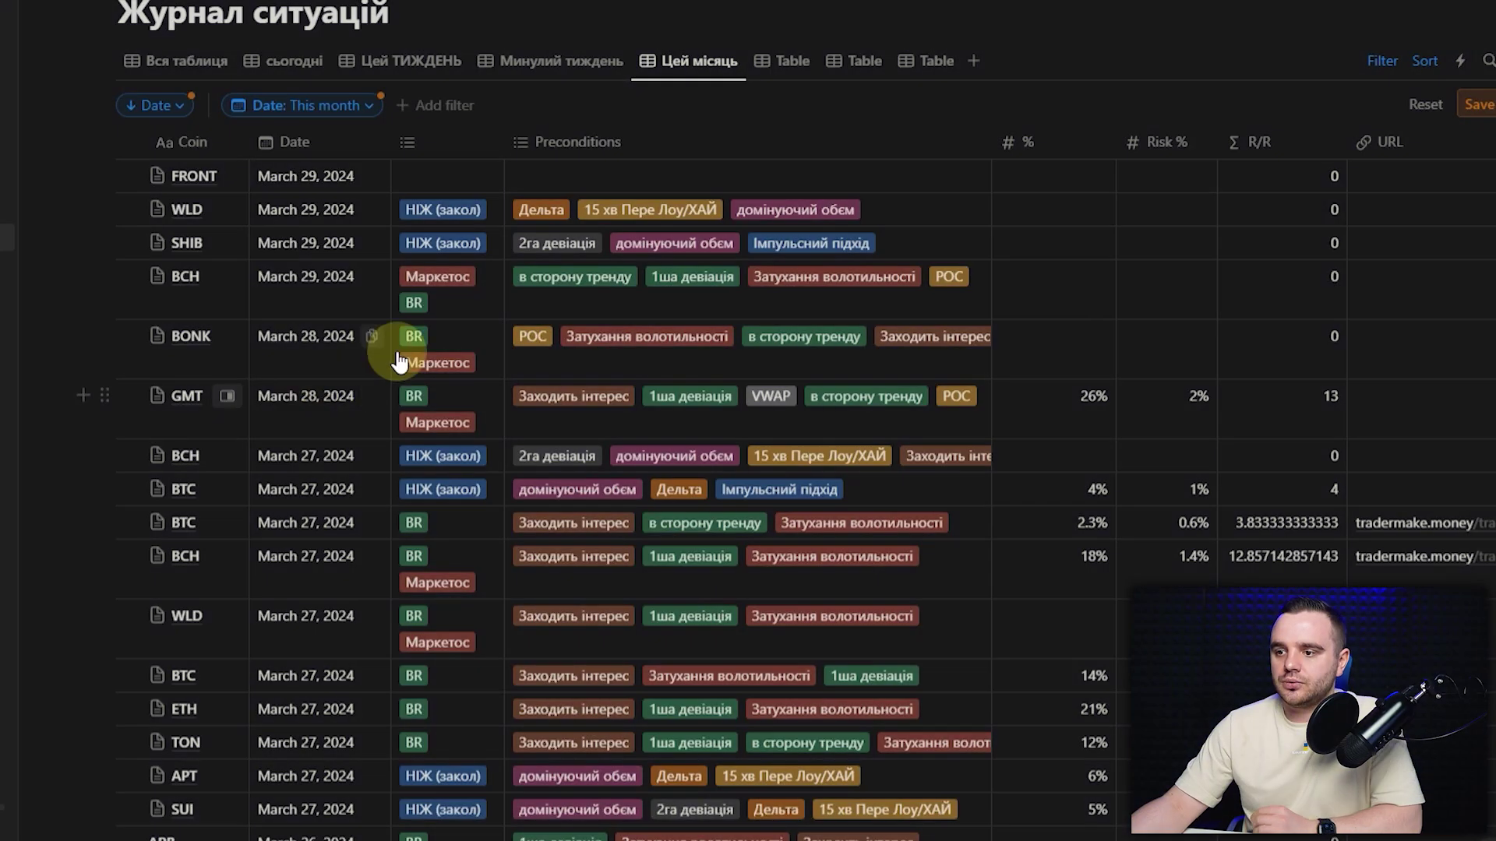
Step: Switch to the Notion trade journal and open the FIL entry dated March 21, 2024
scroll(428, 366, down, 3)
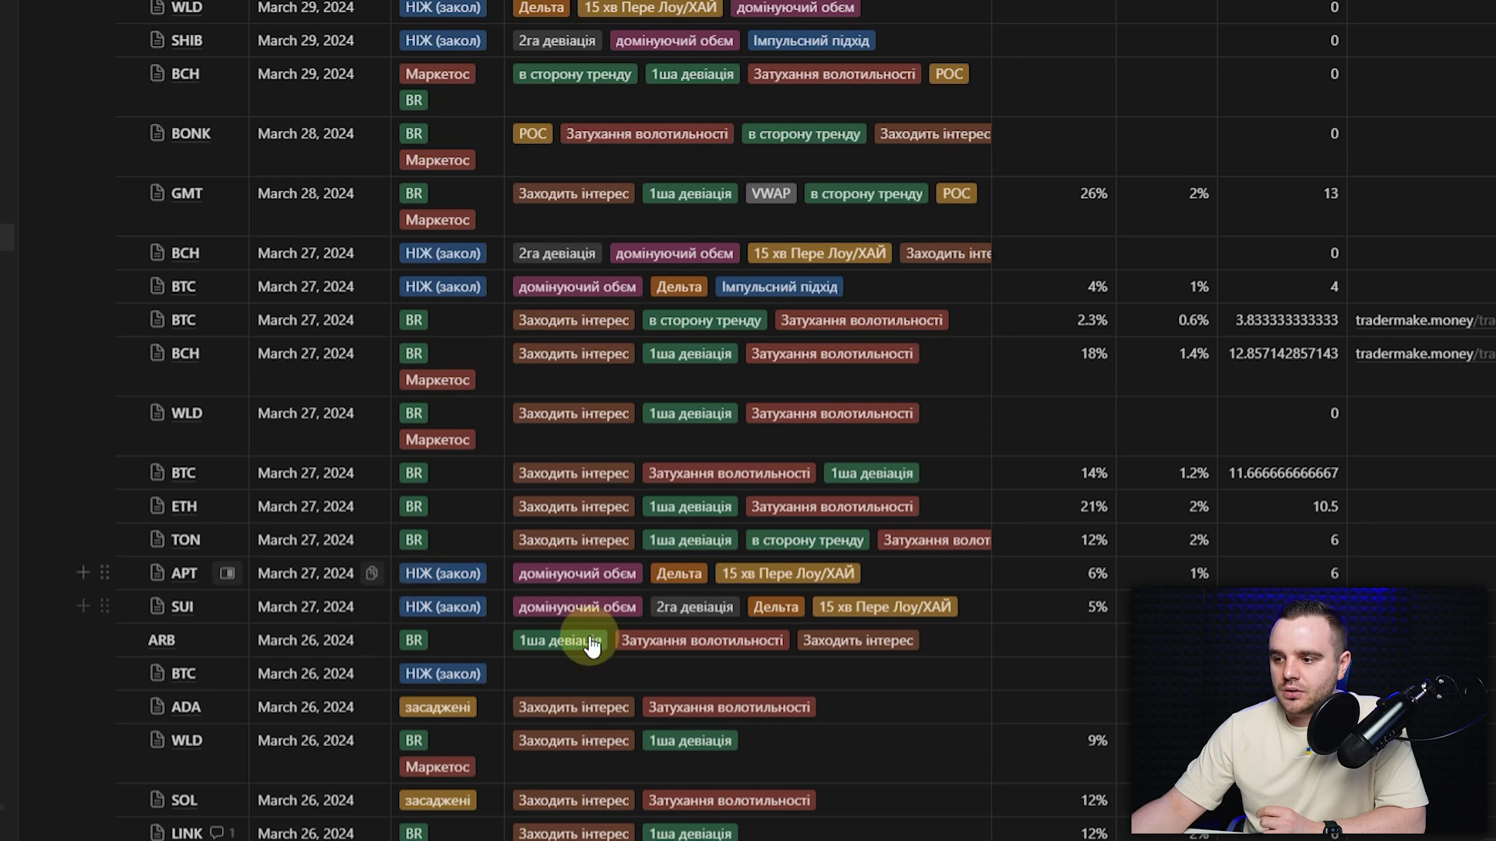
scroll(241, 613, down, 7)
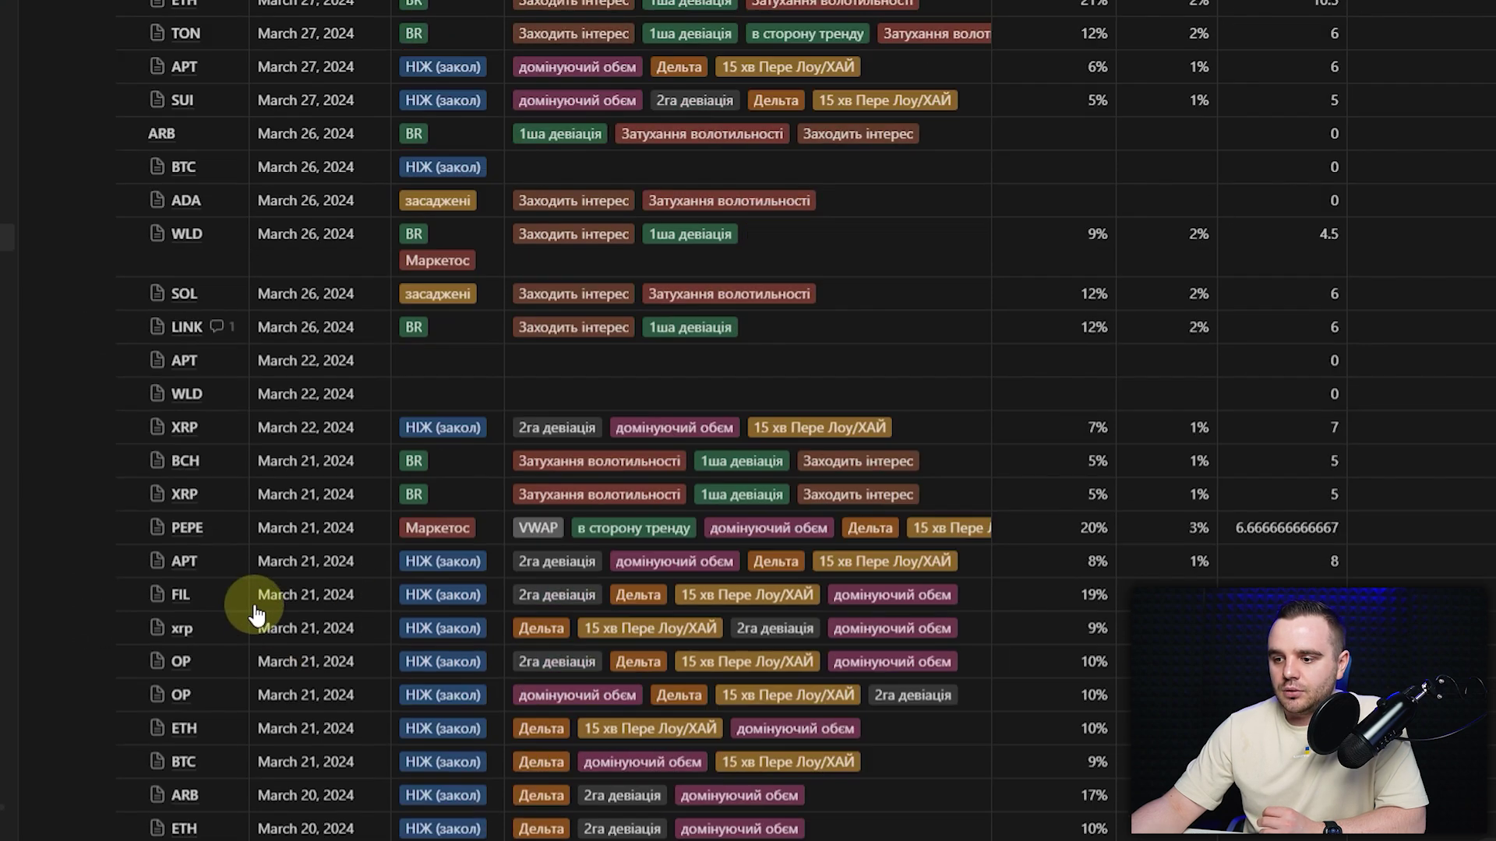
scroll(254, 620, down, 4)
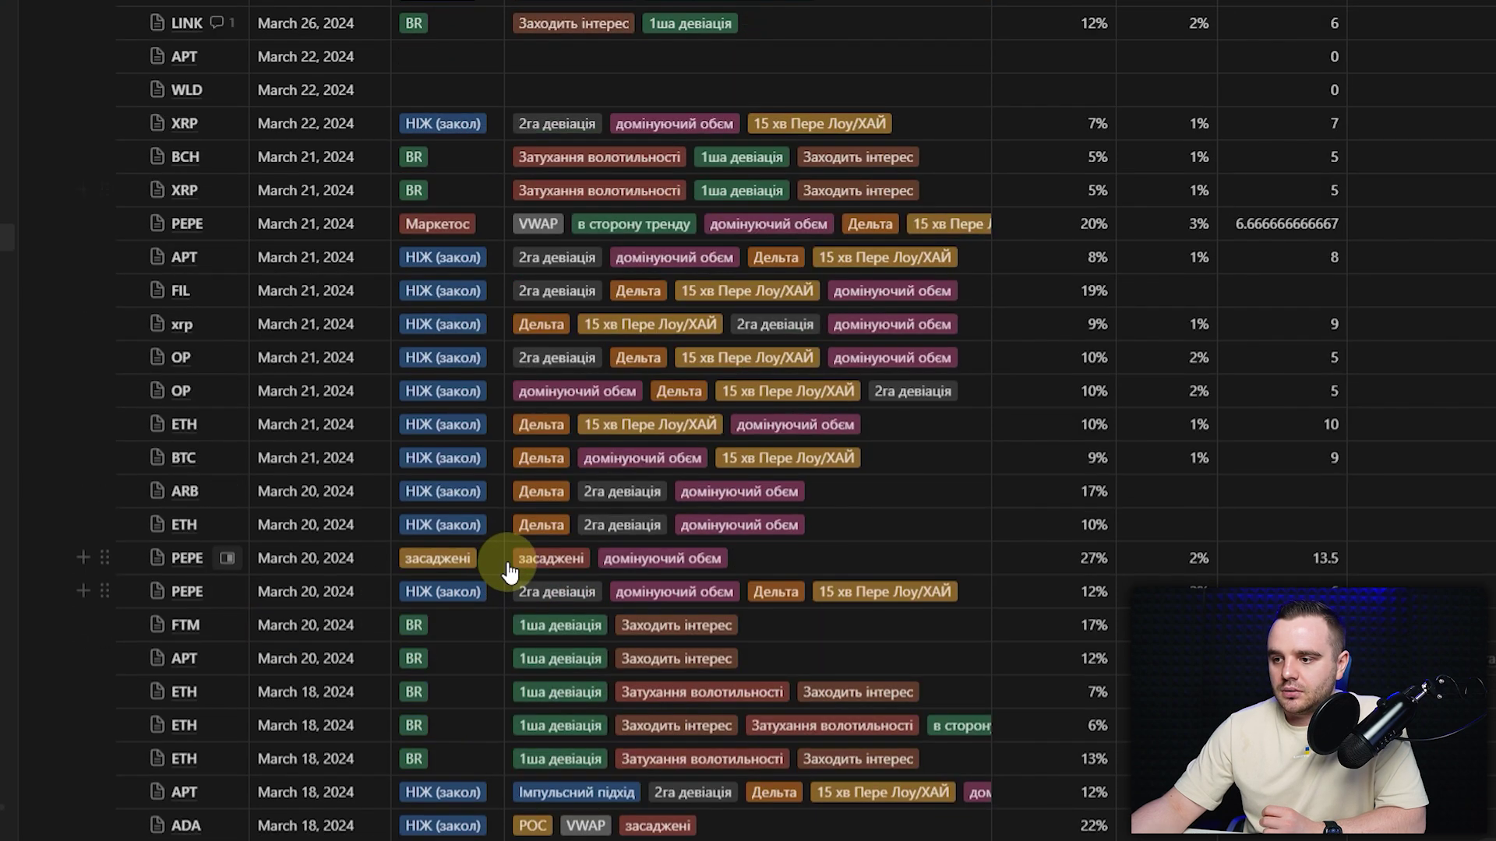
click(224, 273)
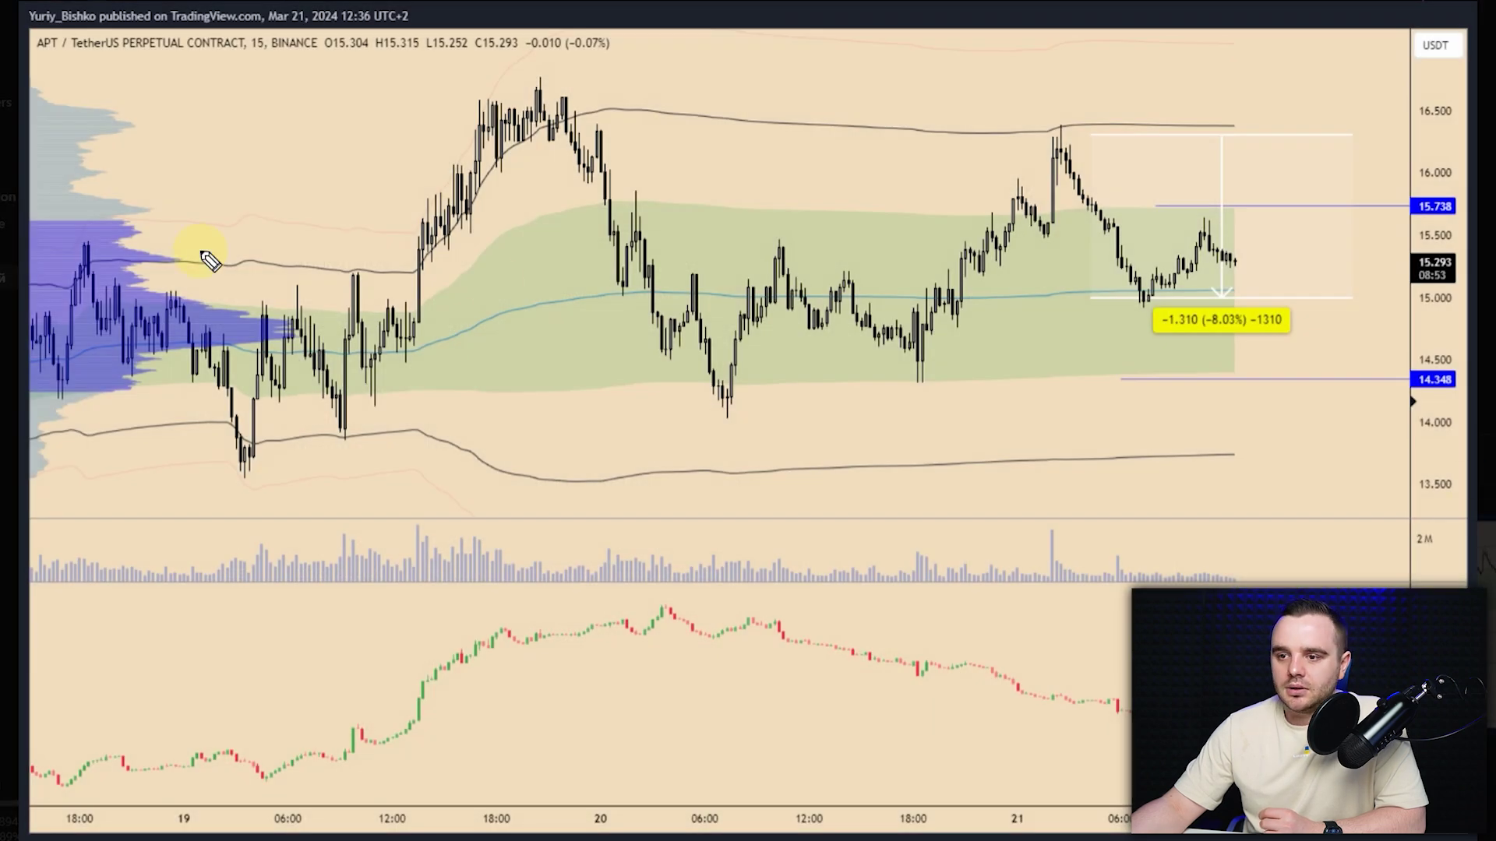
Step: Circle the price touches at the lower and upper second deviation bands on the FIL chart
drag(242, 438, 233, 445)
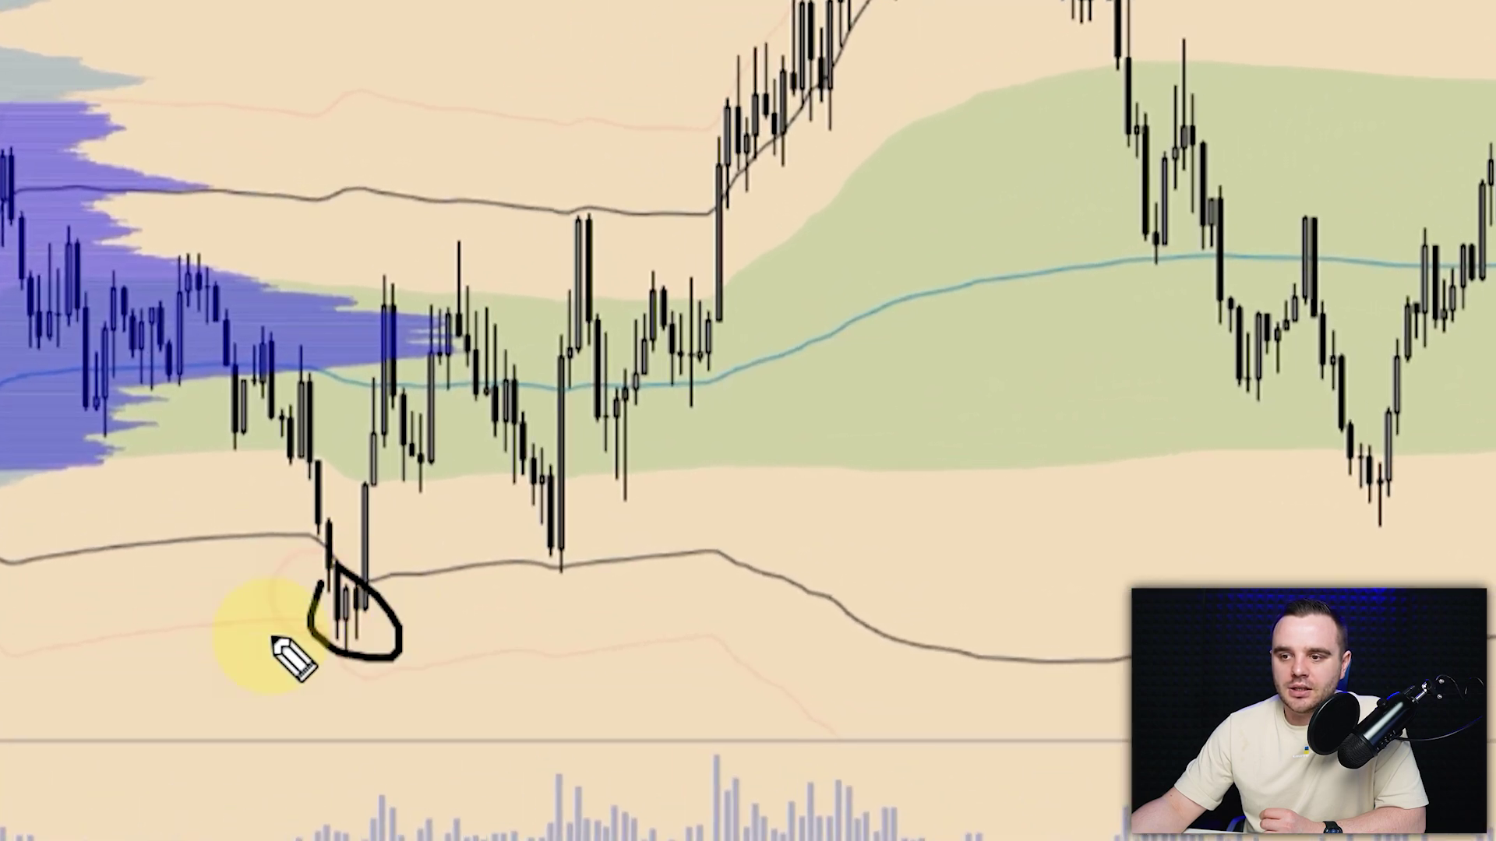
drag(276, 646, 259, 643)
drag(578, 187, 607, 167)
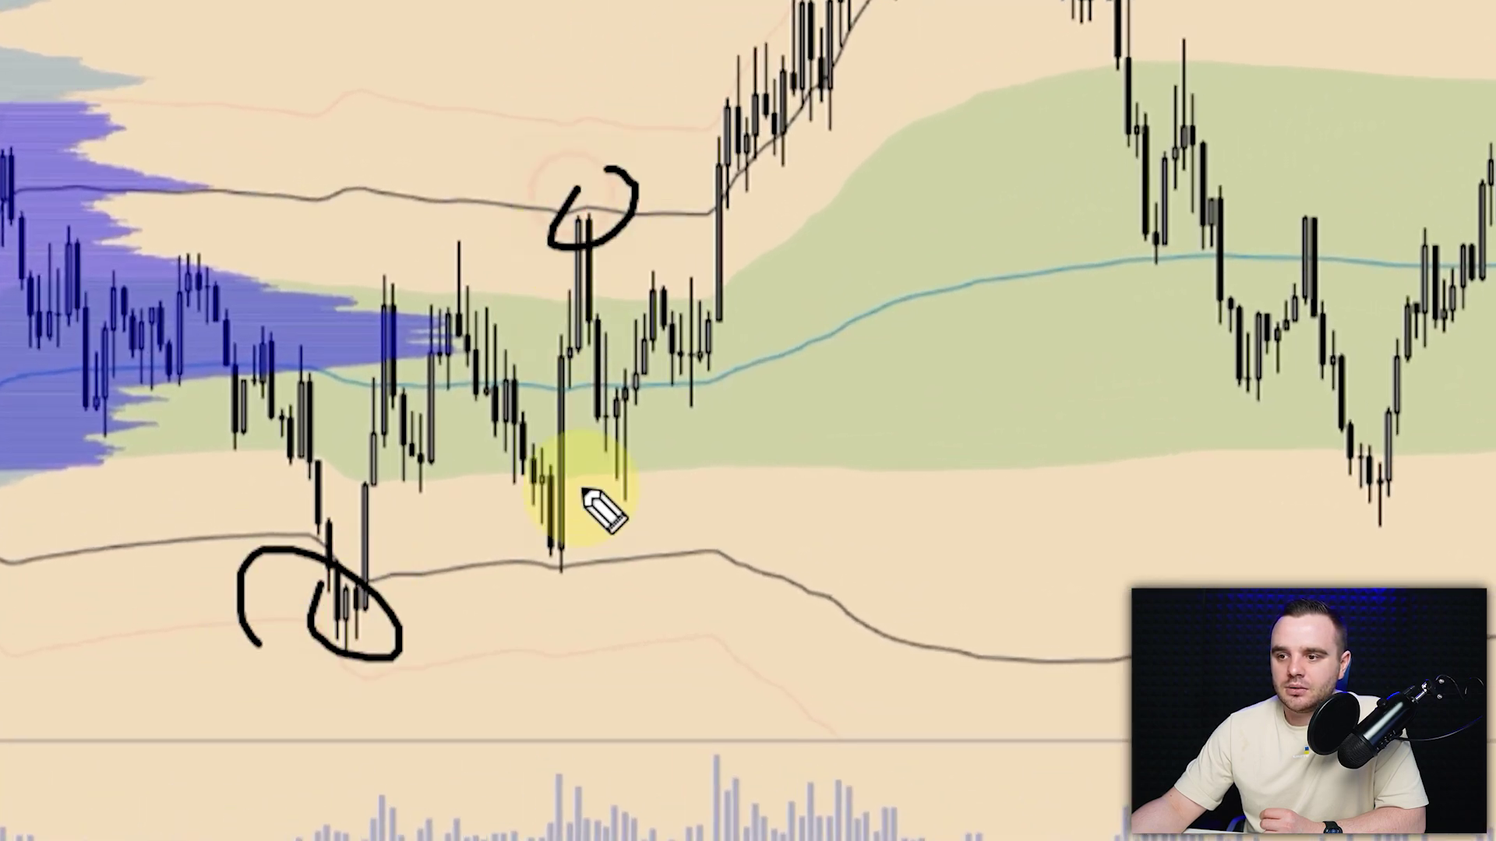
drag(543, 550, 580, 527)
Step: Trace FIL's rally along the upper deviation band, circle the later high at that band, and mark the drop to VWAP
drag(731, 205, 851, 71)
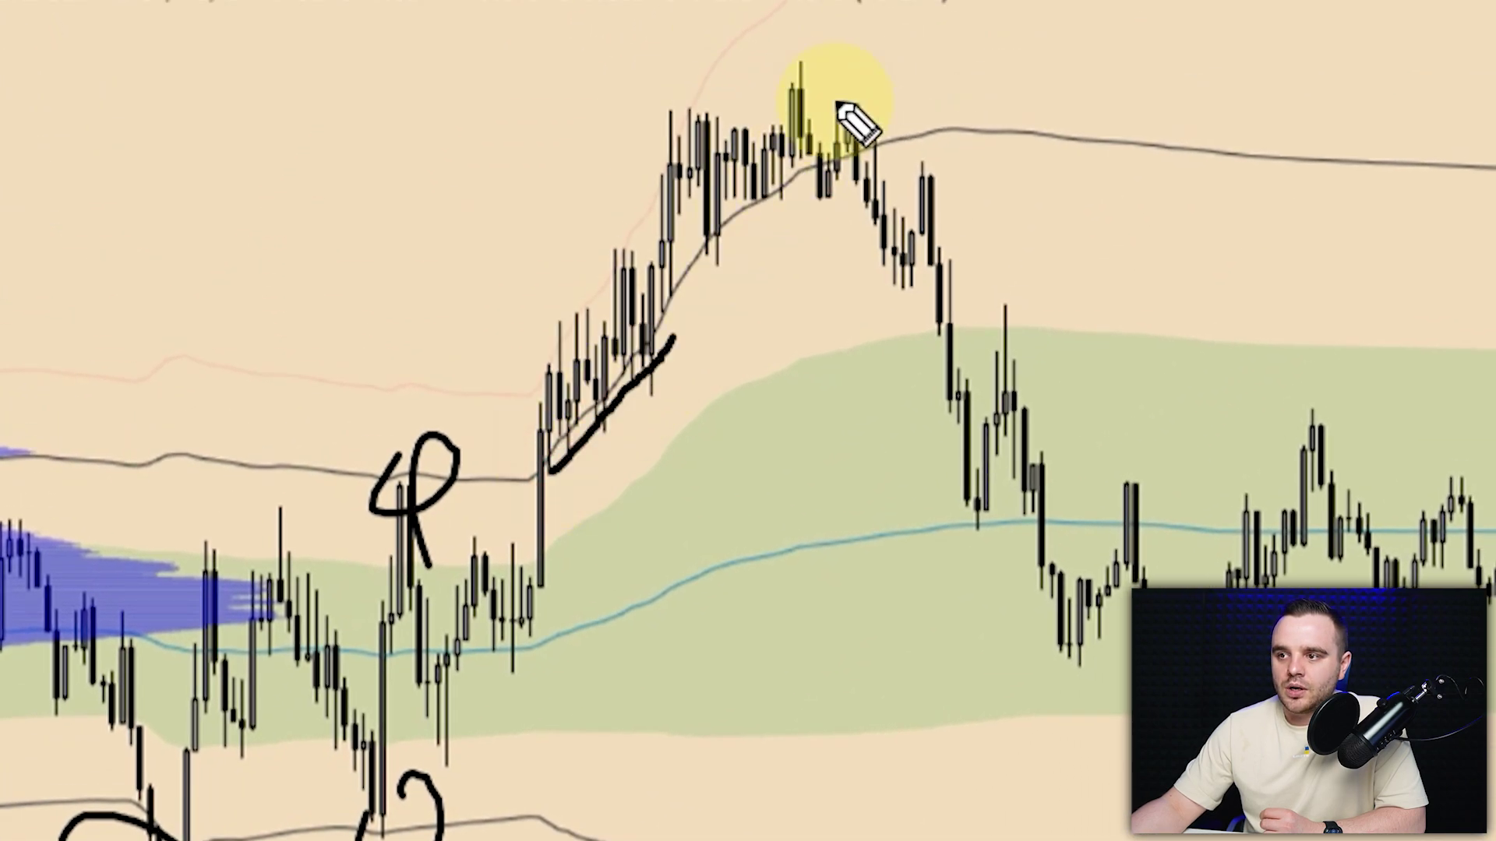
drag(806, 169, 772, 243)
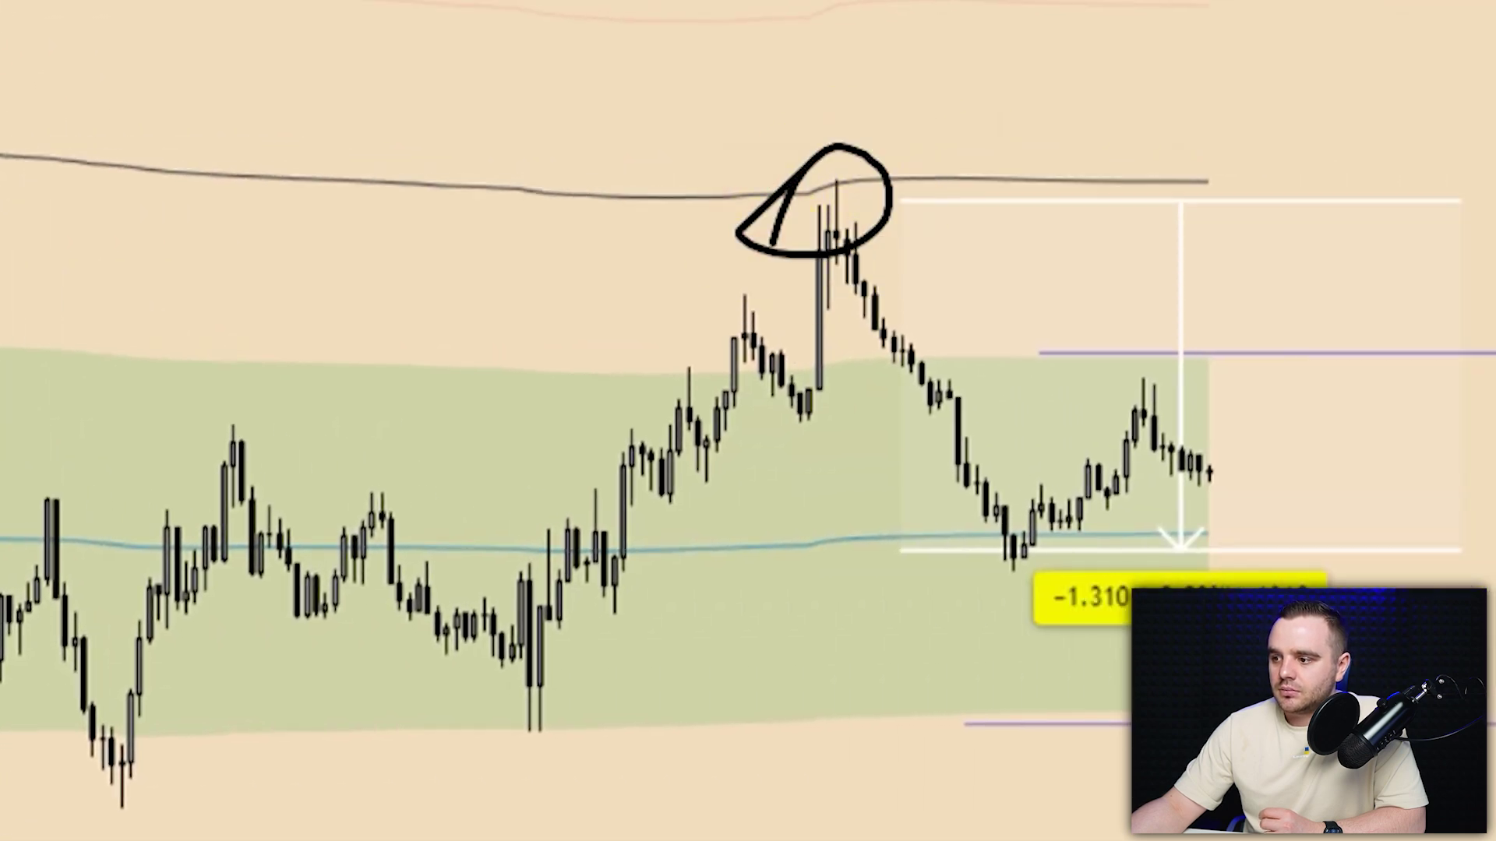
drag(797, 189, 1059, 662)
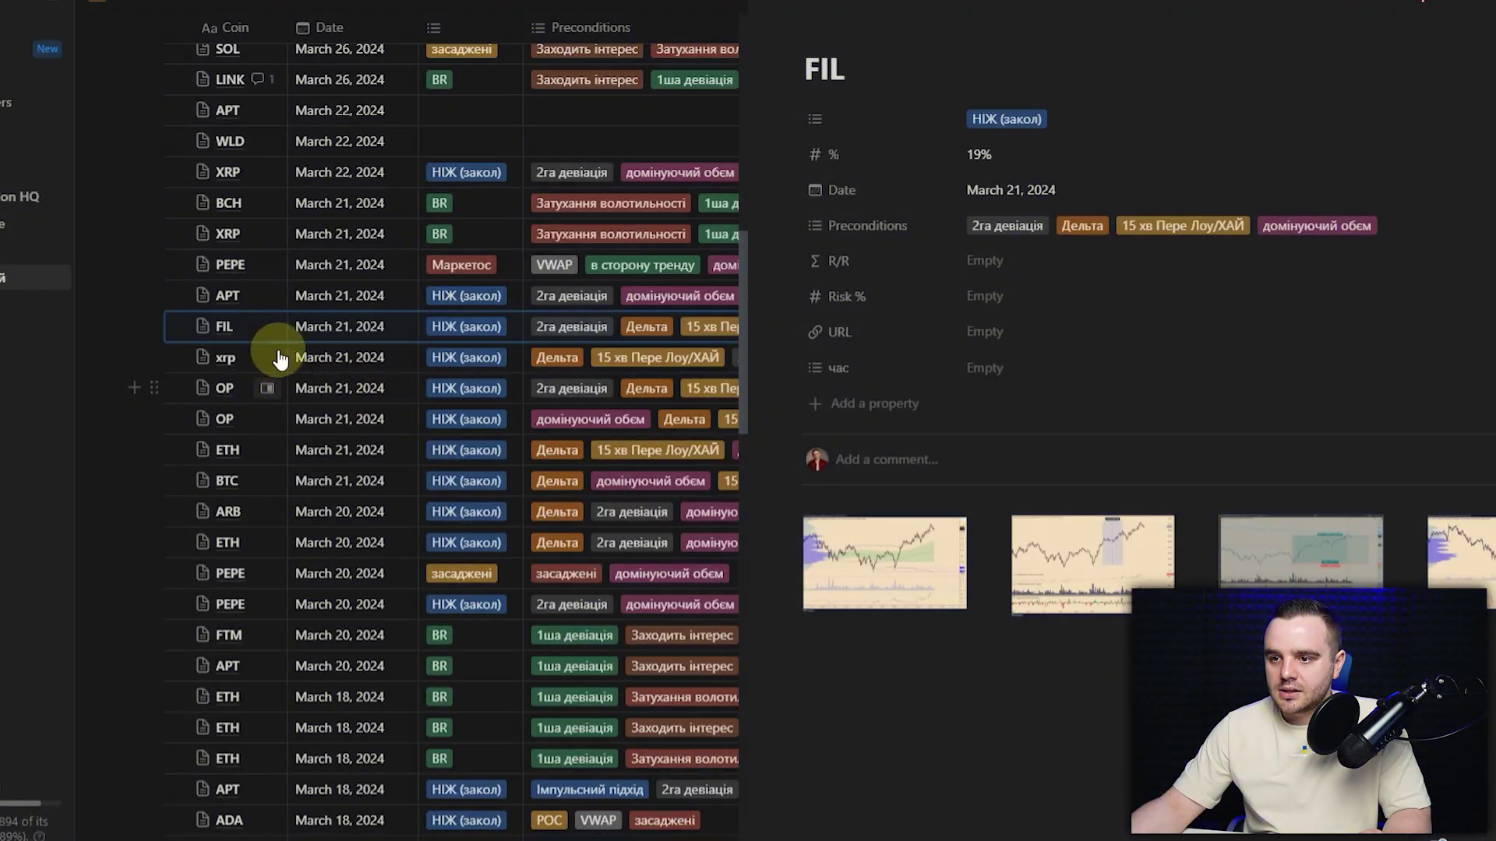
Step: Open the March 21 xrp journal entry and mark price reactions at the anchored VWAP's deviation bands and the volume spike
click(270, 360)
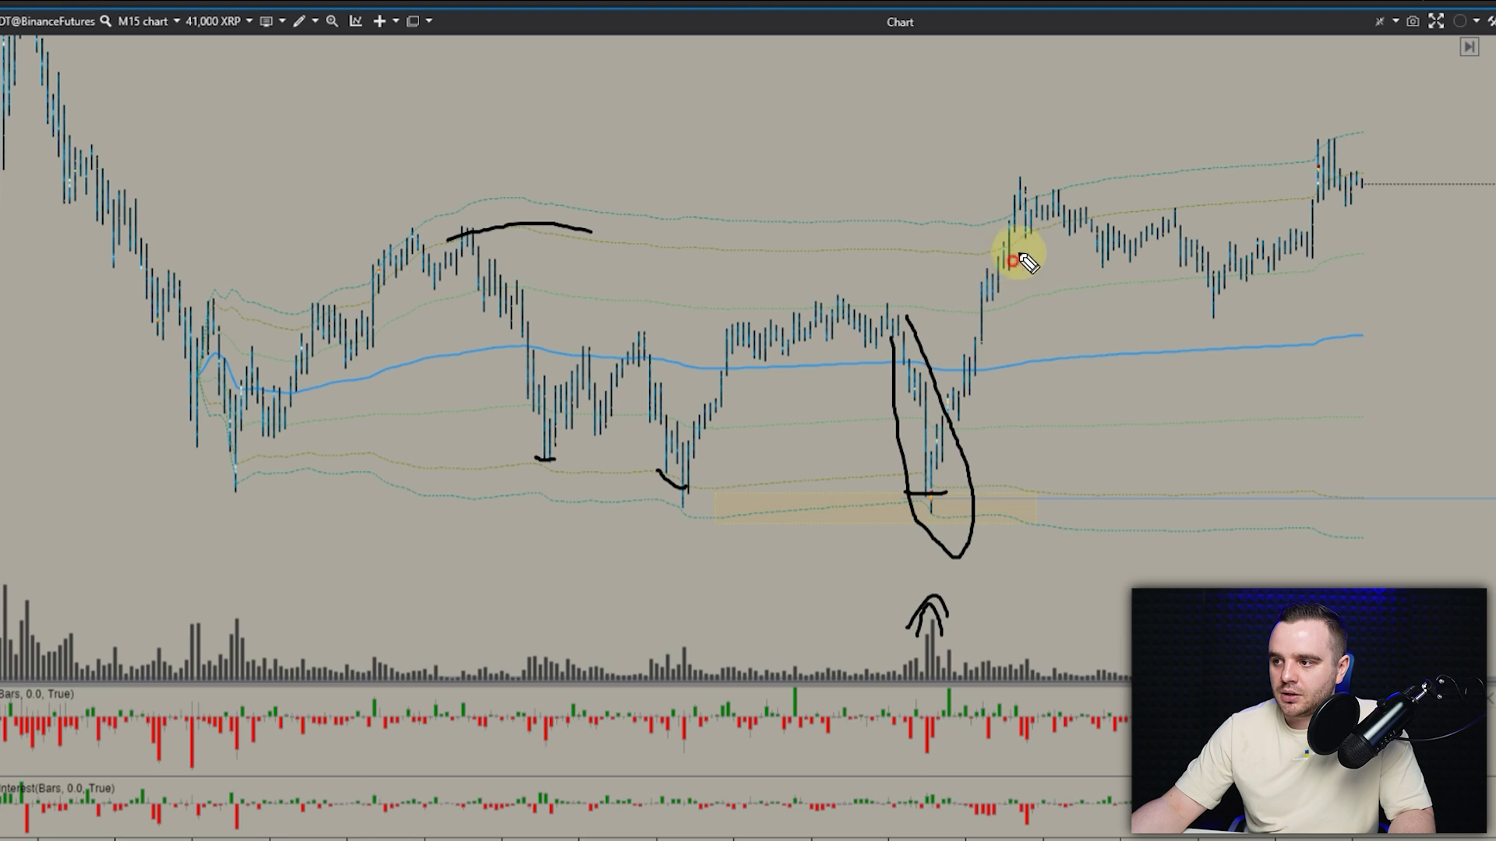
drag(971, 656, 1123, 673)
drag(994, 300, 1034, 183)
mouse_move(792, 234)
mouse_down()
mouse_move(909, 291)
mouse_move(948, 237)
mouse_up()
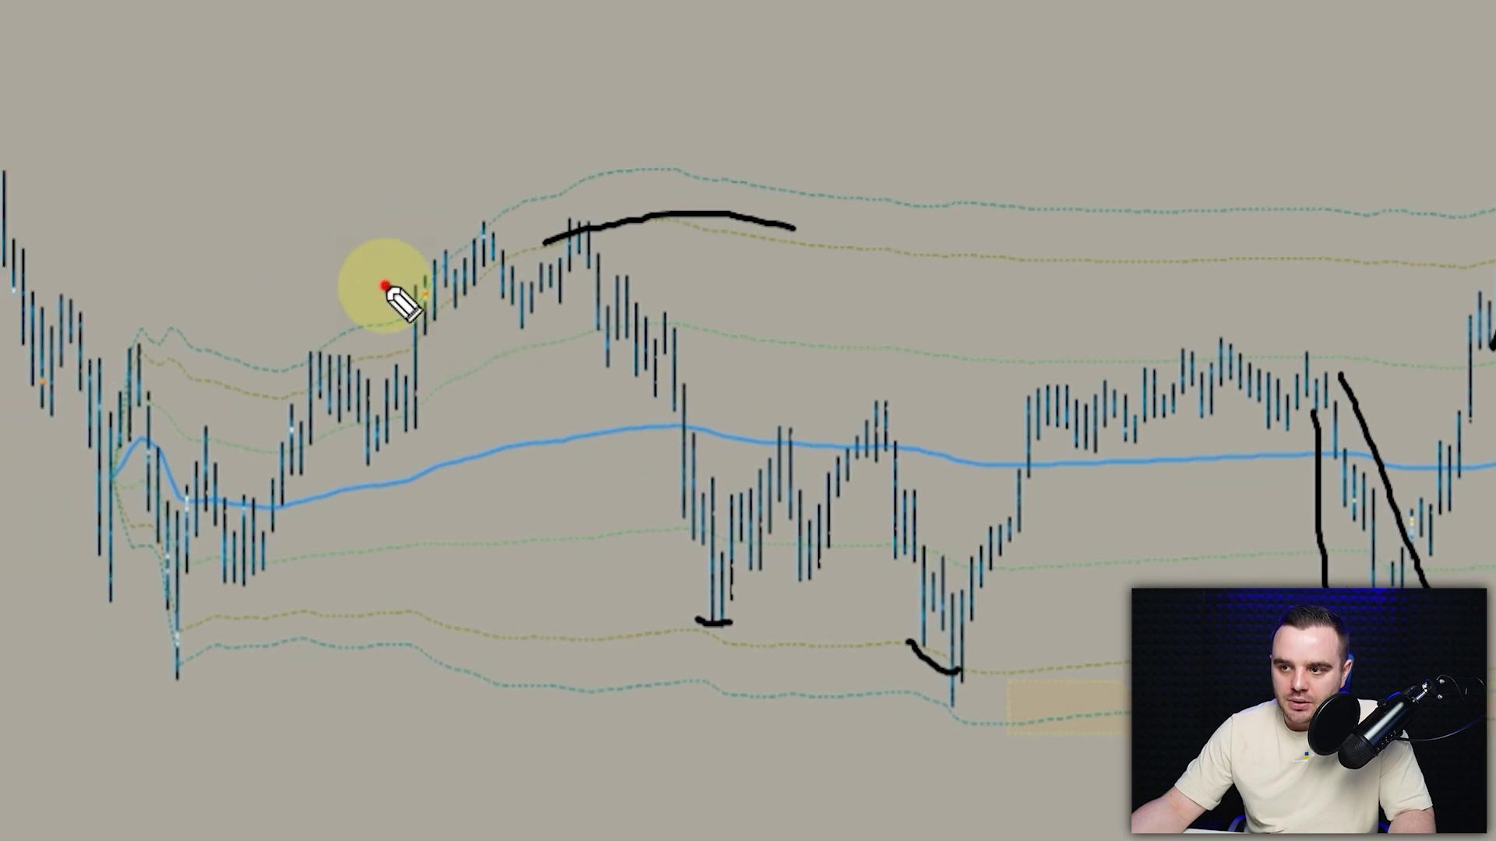
drag(383, 285, 524, 213)
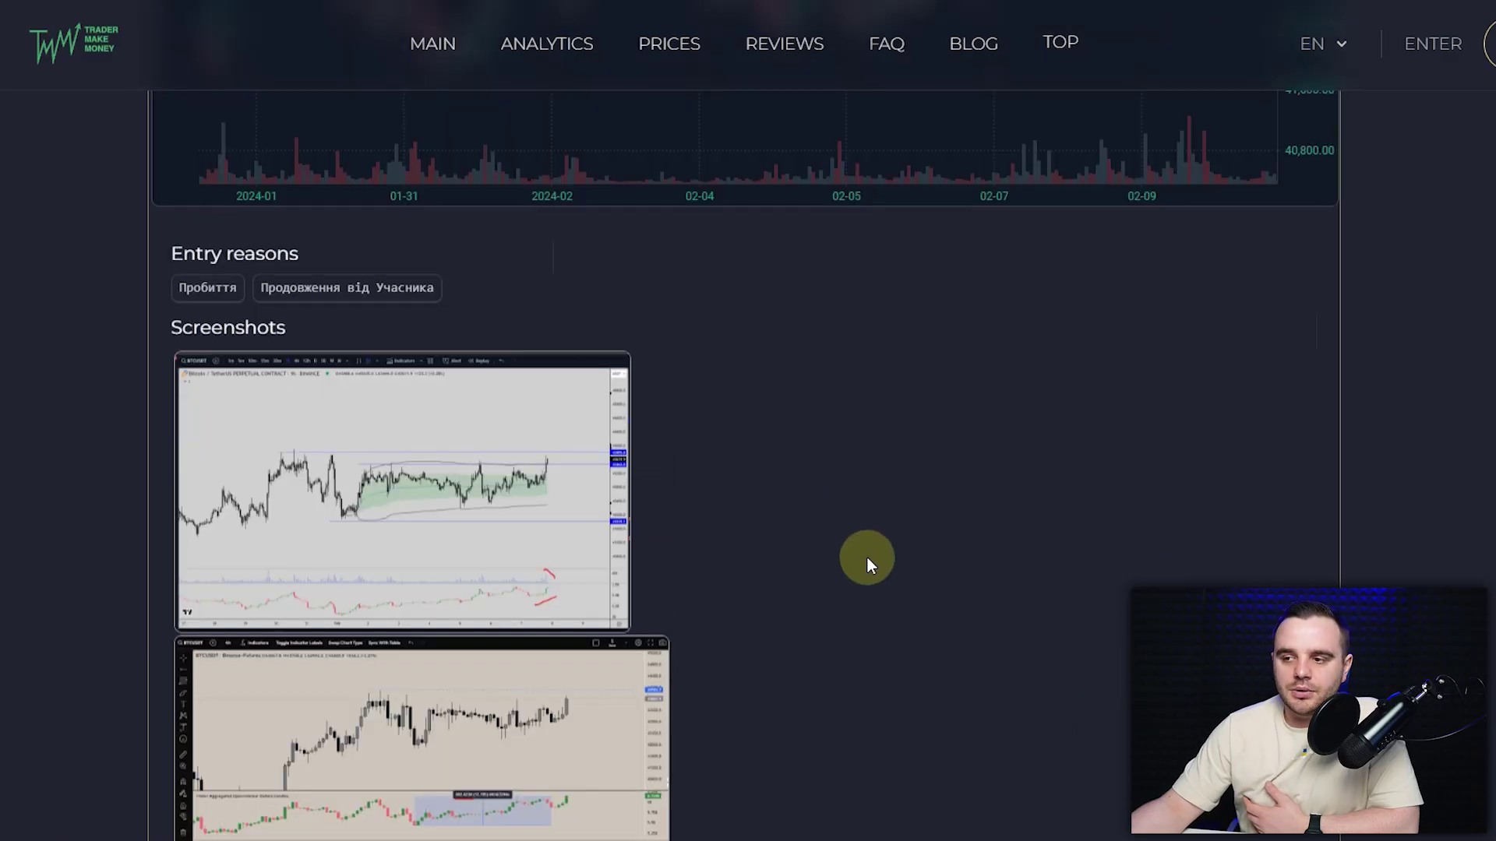
Step: Open the first screenshot of the BTCUSDT long trade and underline the rising open interest beside the latest volume spike
scroll(867, 557, up, 6)
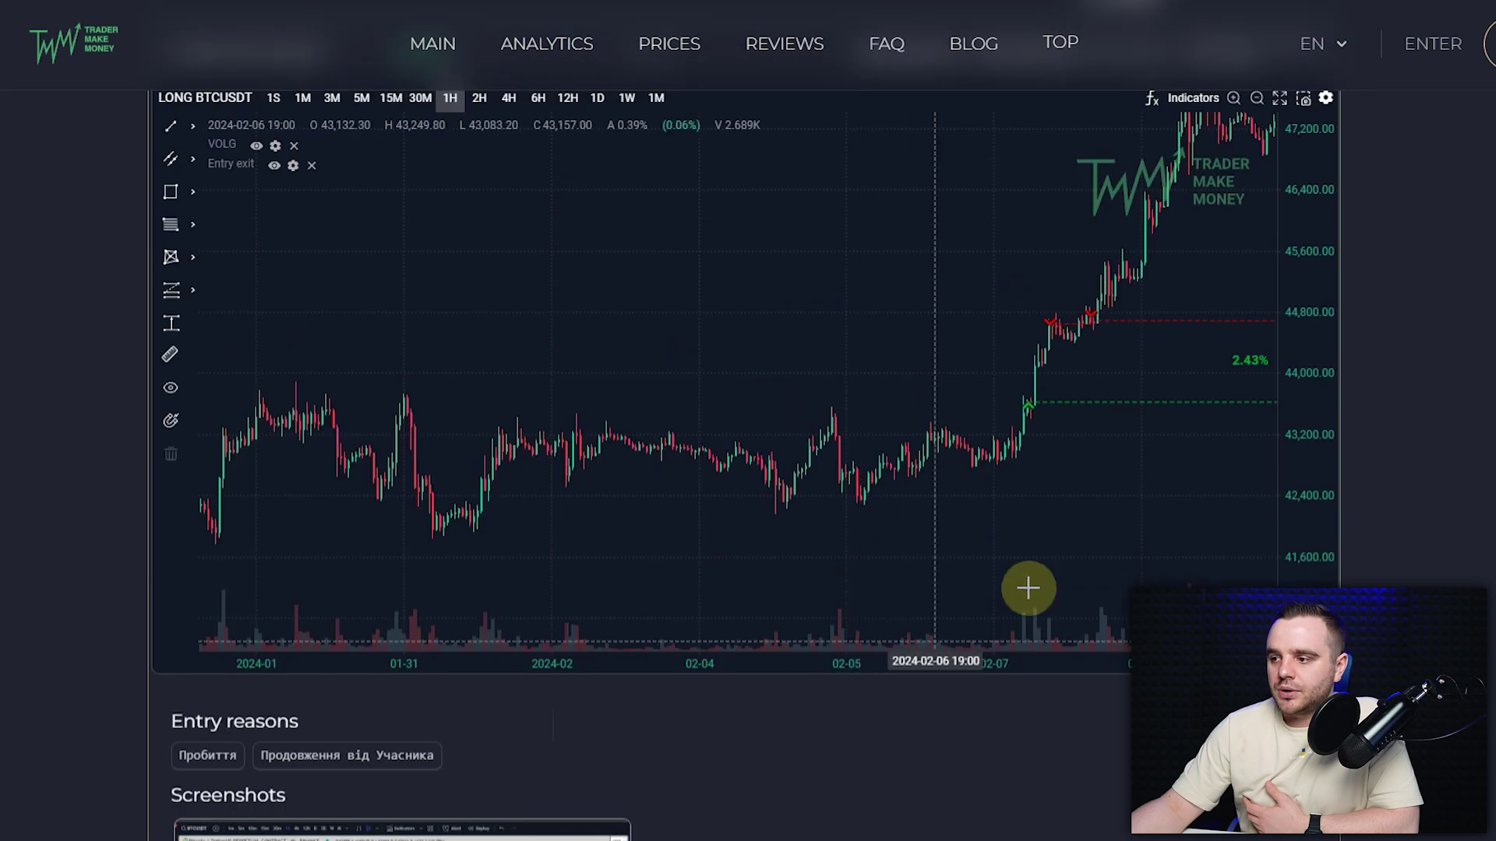
scroll(581, 691, down, 4)
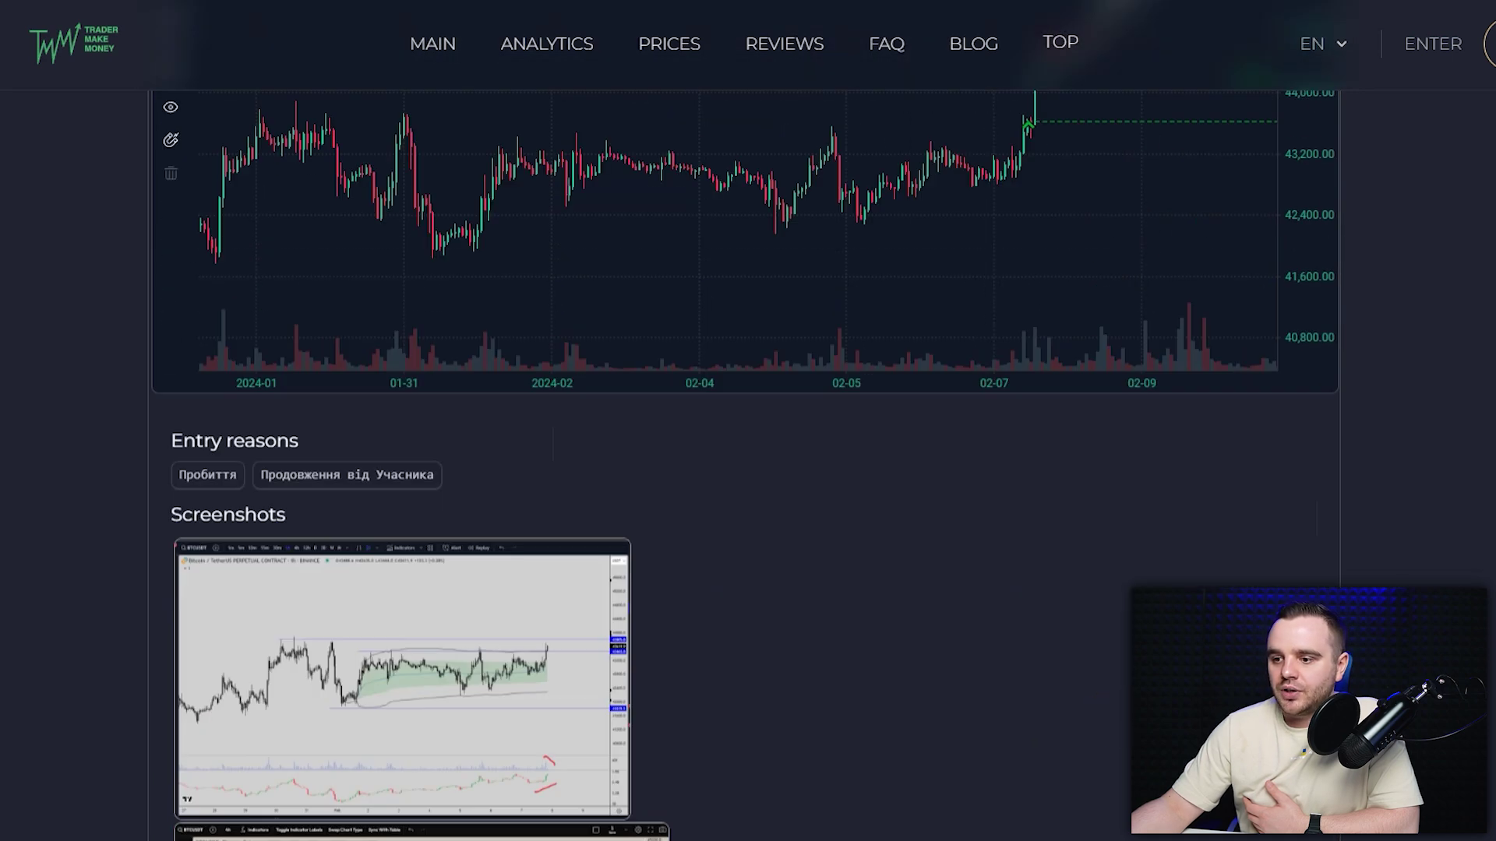
click(582, 691)
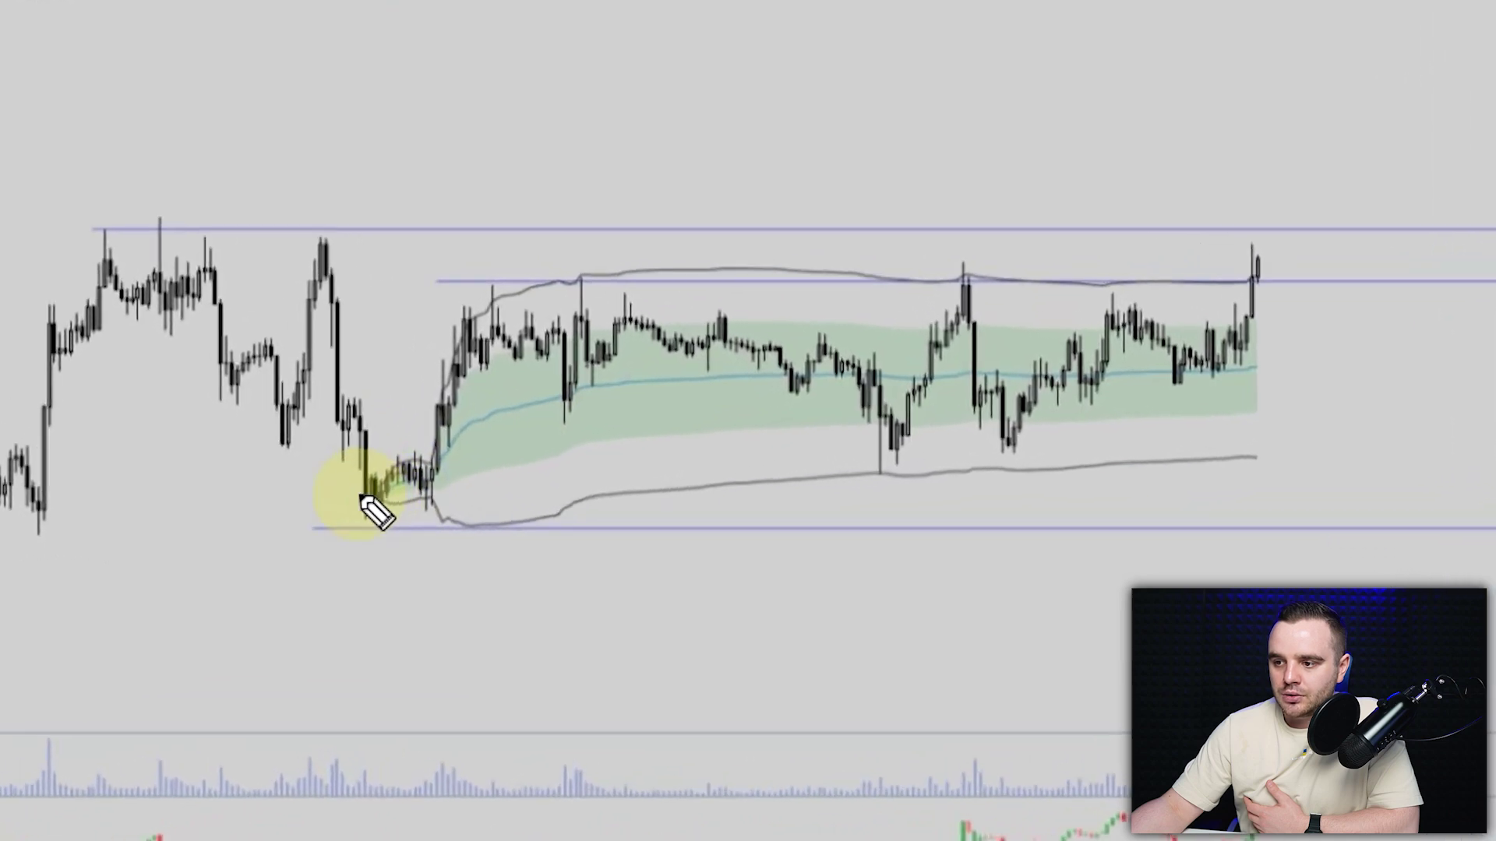
click(581, 519)
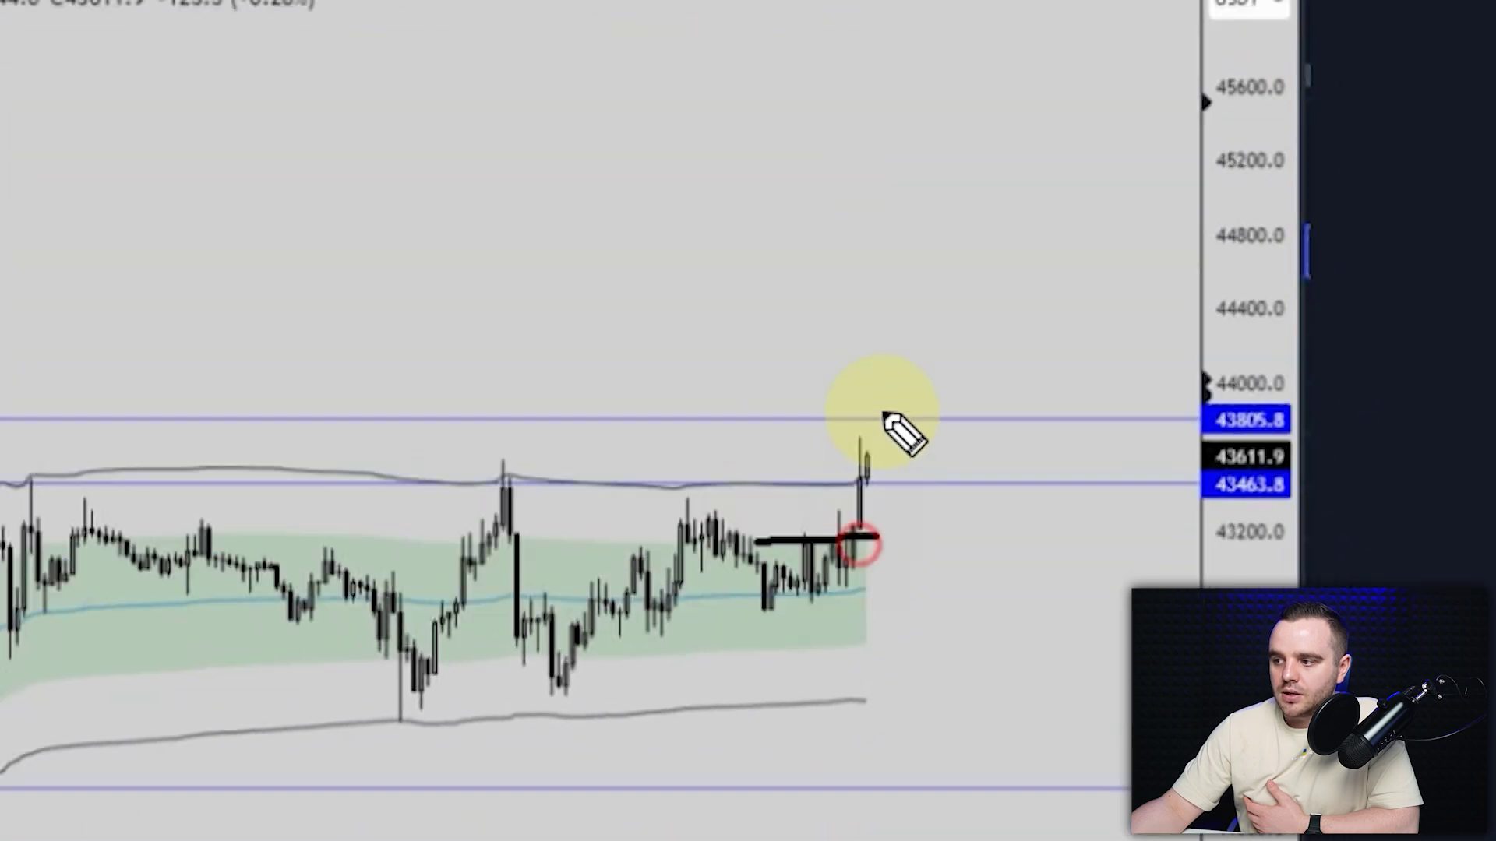
mouse_move(895, 428)
mouse_down()
mouse_move(1101, 201)
mouse_move(1013, 416)
mouse_up()
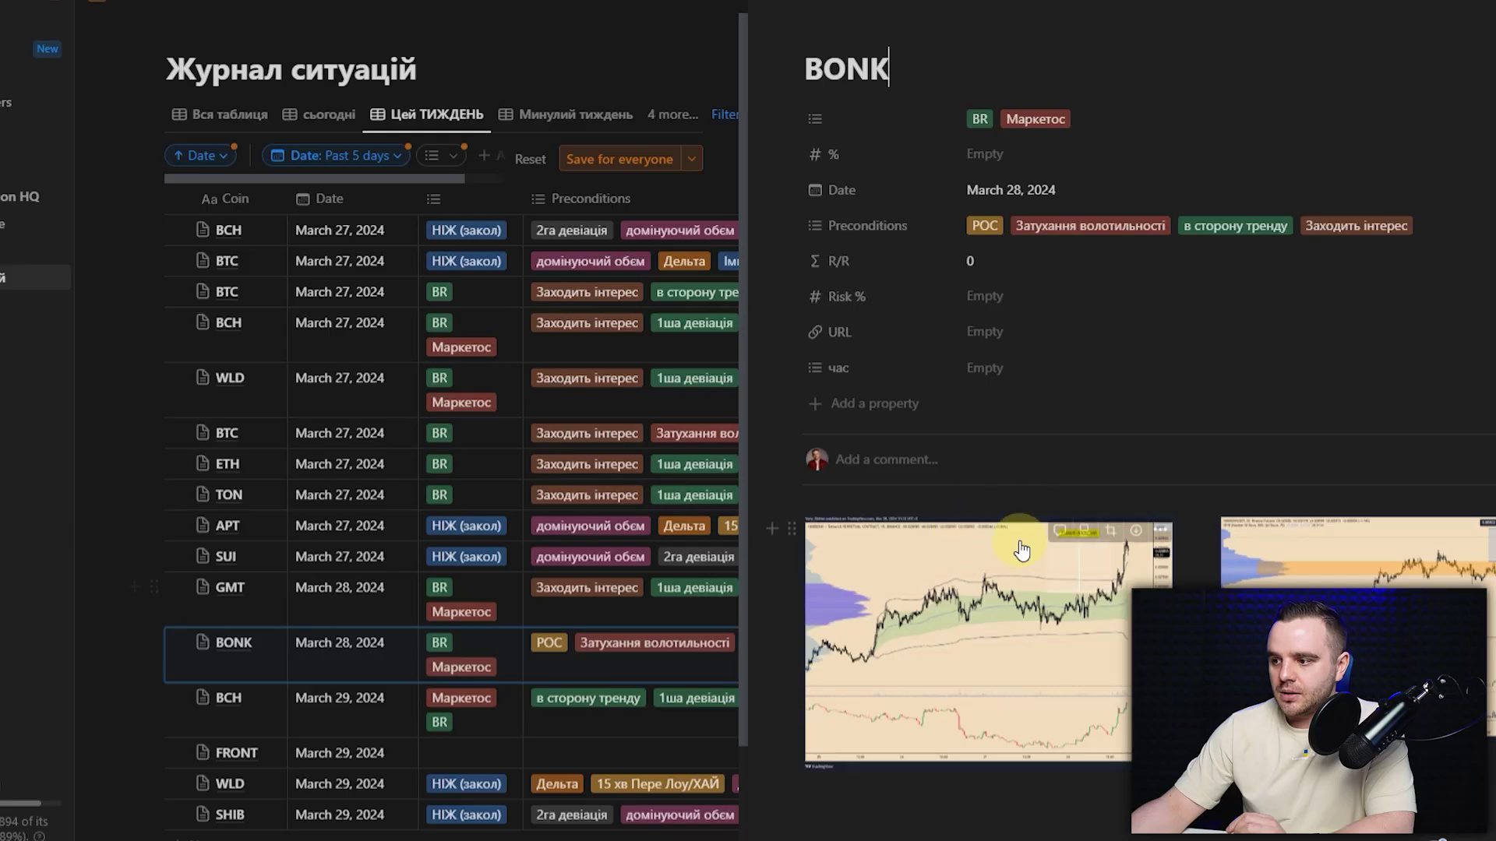
Step: Open the first chart of the March 28 BONK entry and circle the upper-band touches and the low near the lower band
click(925, 621)
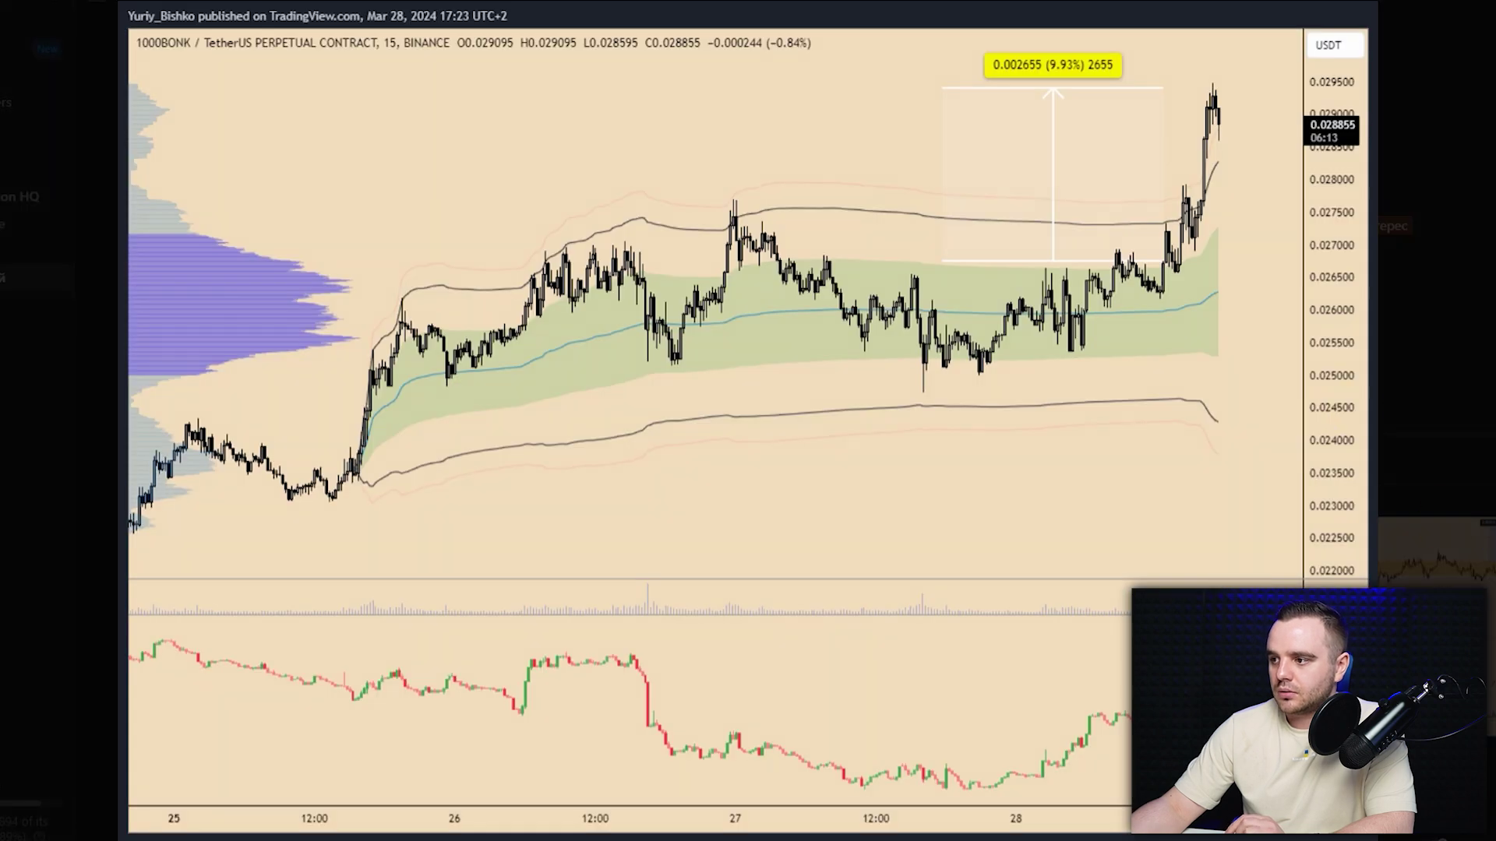
mouse_move(379, 316)
mouse_down()
mouse_move(388, 297)
mouse_move(381, 316)
mouse_up()
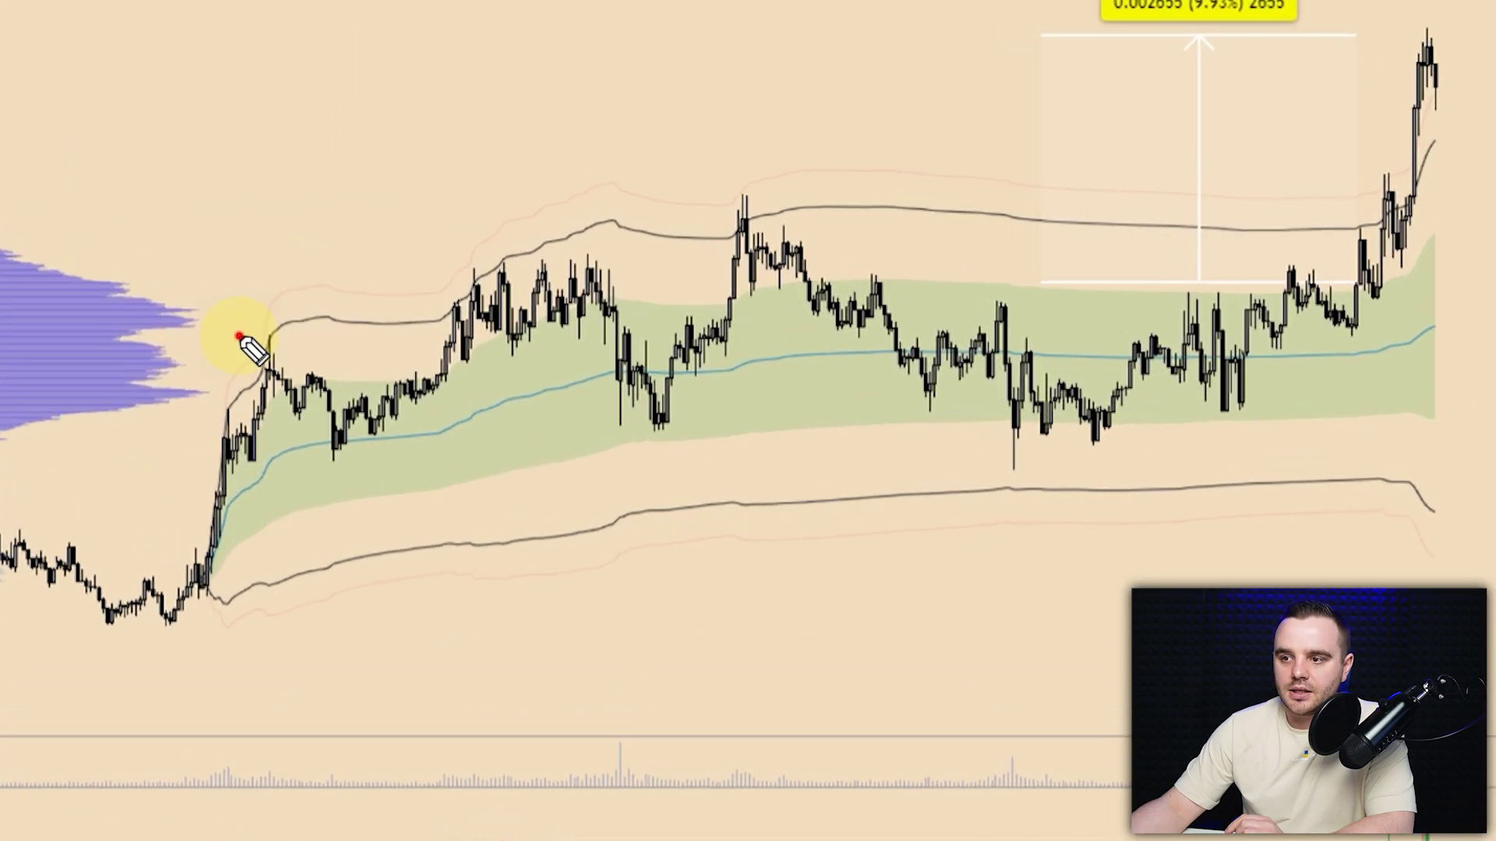
drag(428, 273, 440, 270)
drag(718, 202, 699, 238)
drag(1028, 471, 998, 501)
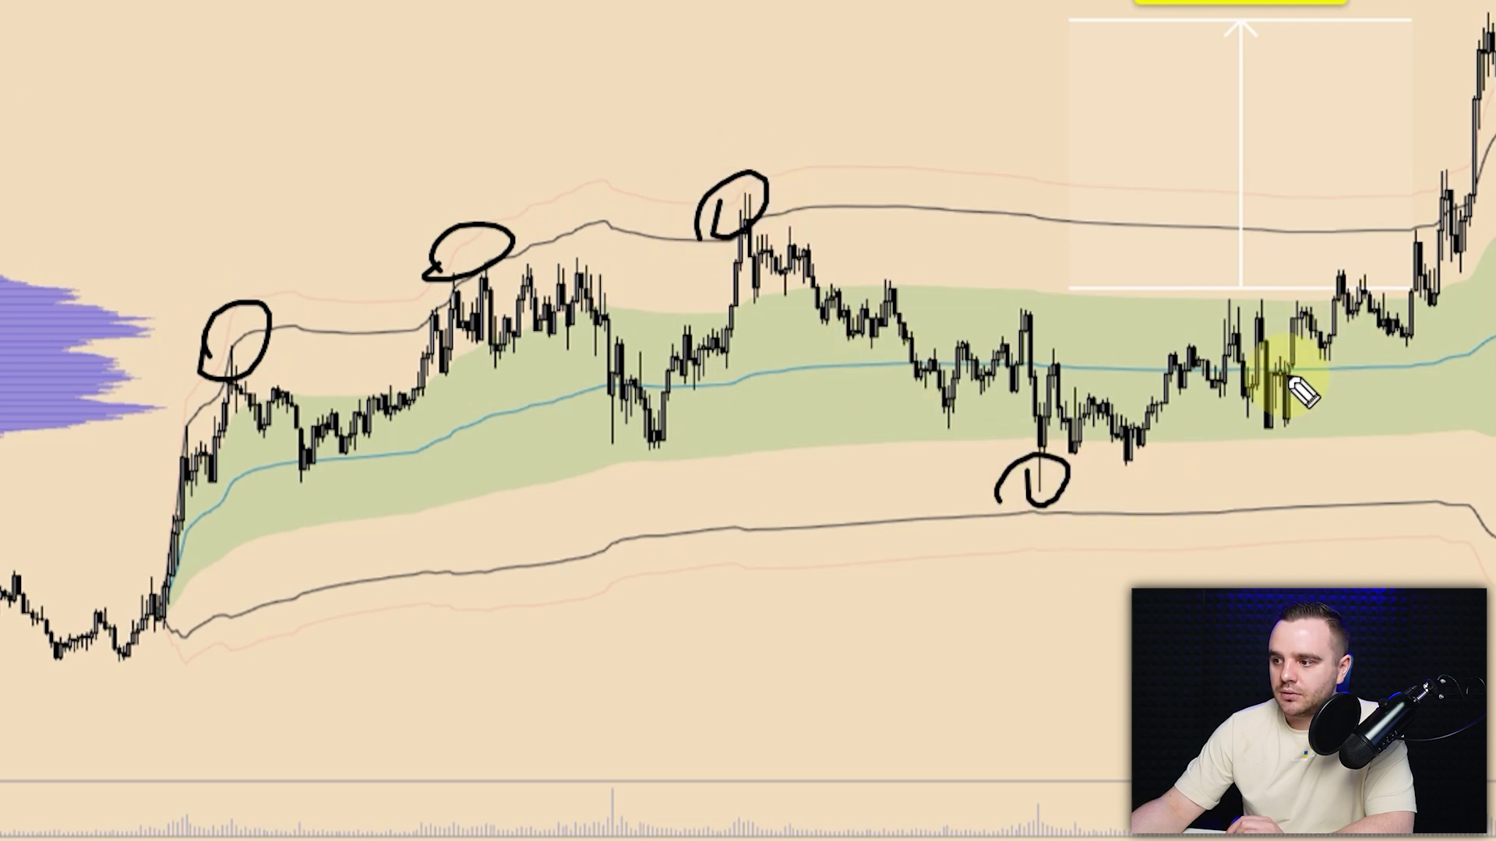
Step: Mark BONK's consolidation before the breakout and draw a horizontal line from the upper edge of the highlighted volume profile
mouse_move(1194, 328)
mouse_down()
mouse_move(1247, 343)
mouse_move(1368, 304)
mouse_move(1411, 336)
mouse_up()
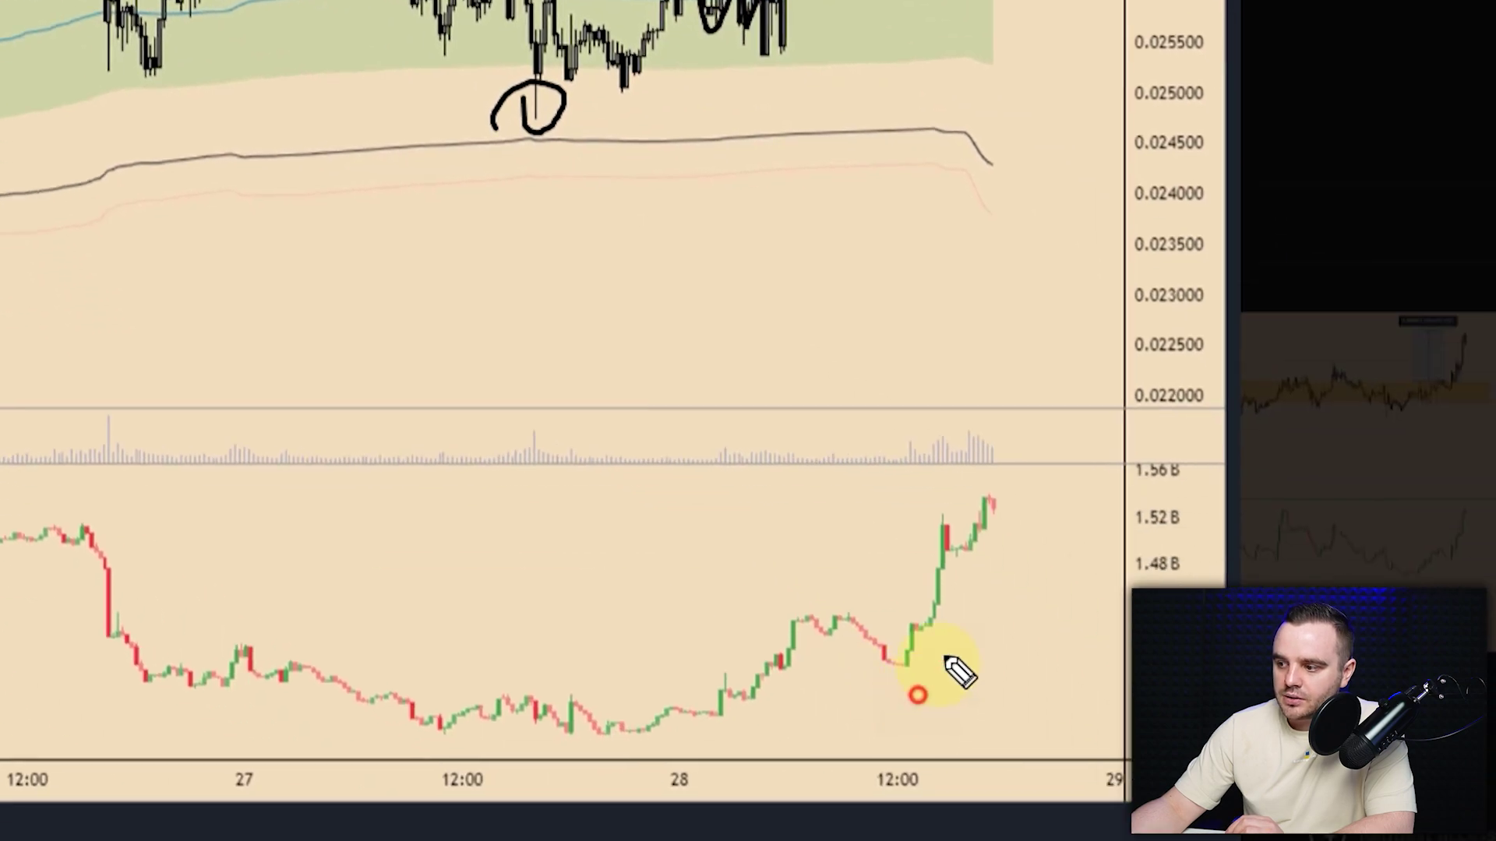
drag(918, 689, 1040, 539)
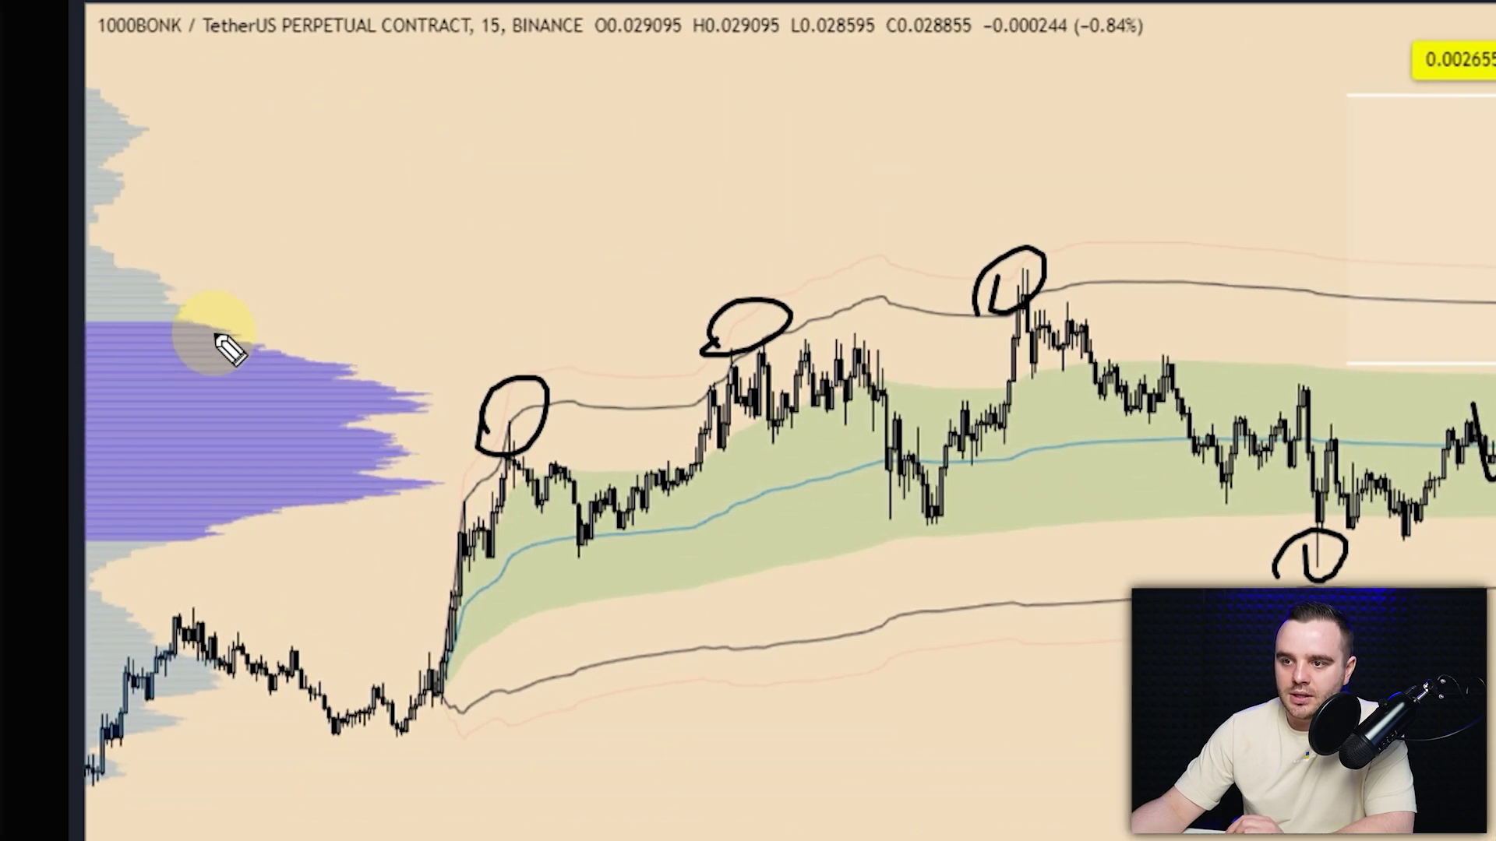
drag(218, 339, 550, 335)
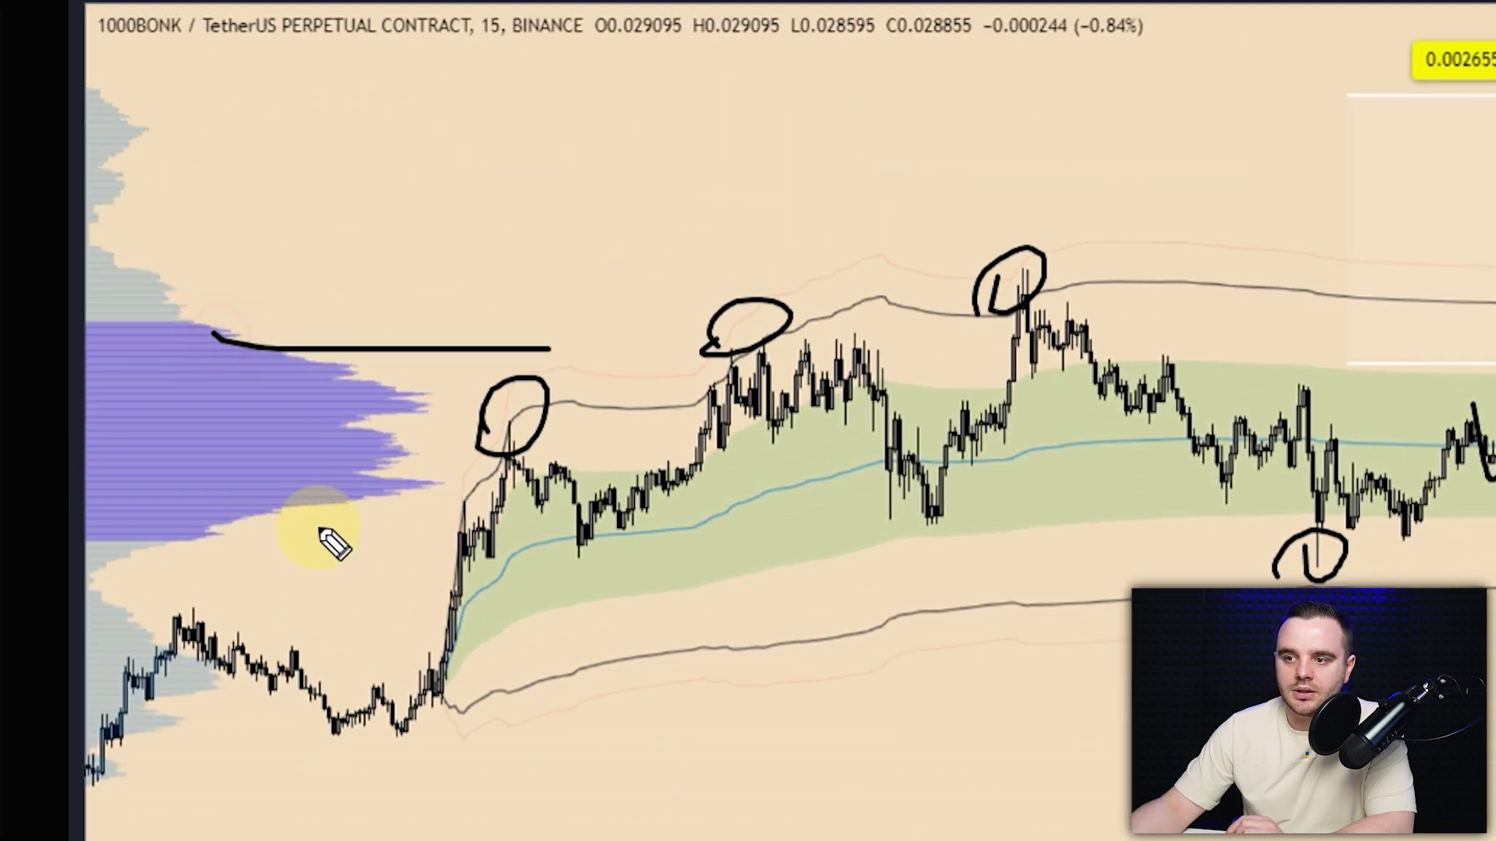
Step: Trace BONK's breakout rally and outline the volume profile cluster at the orange zone on the second BONK chart
drag(1166, 423, 1293, 128)
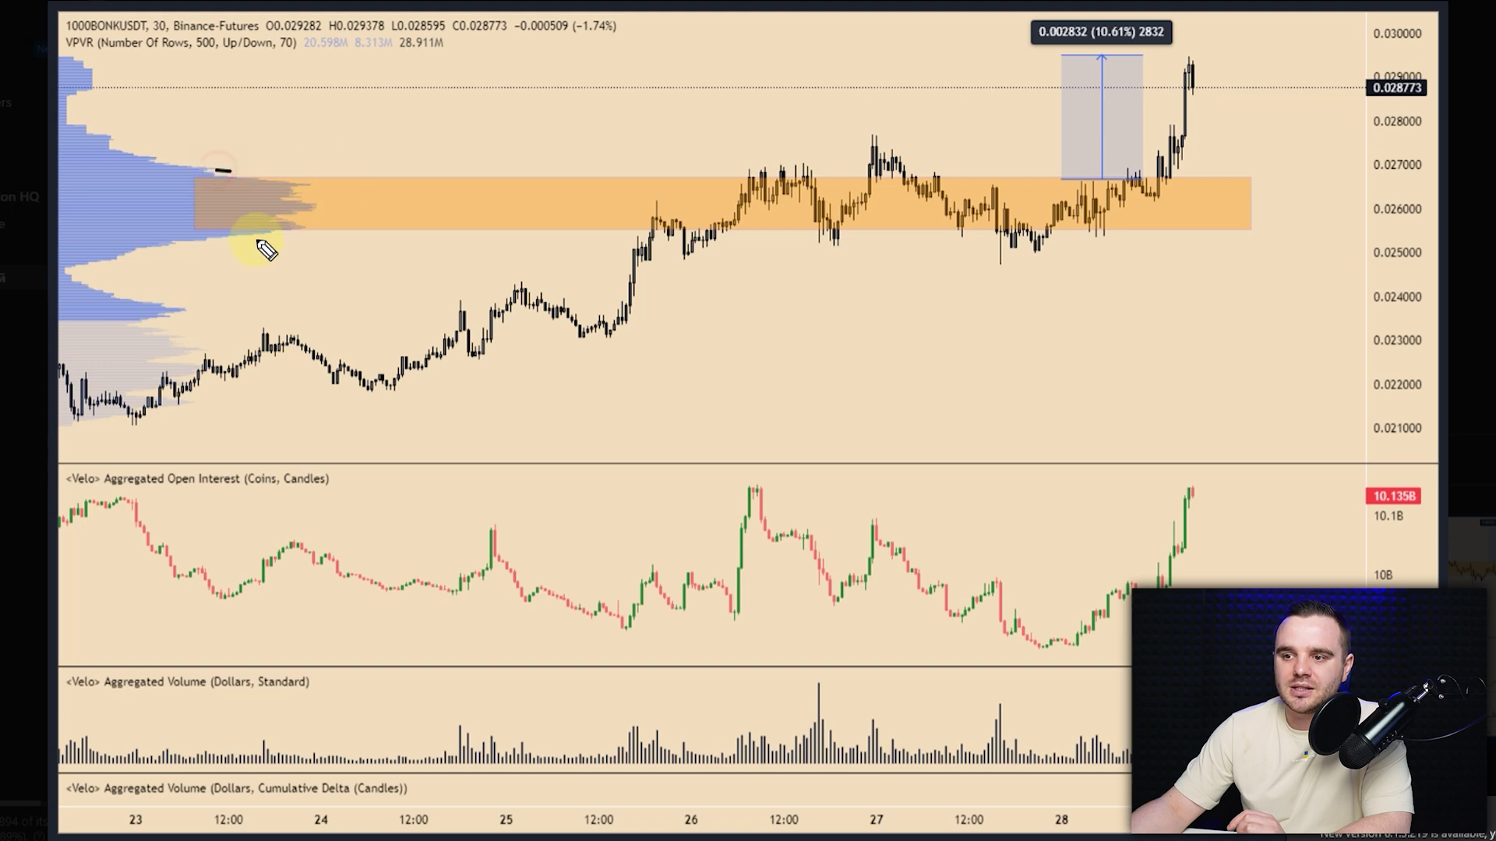
drag(231, 170, 346, 173)
mouse_move(346, 227)
mouse_down()
mouse_move(216, 234)
mouse_move(243, 185)
mouse_up()
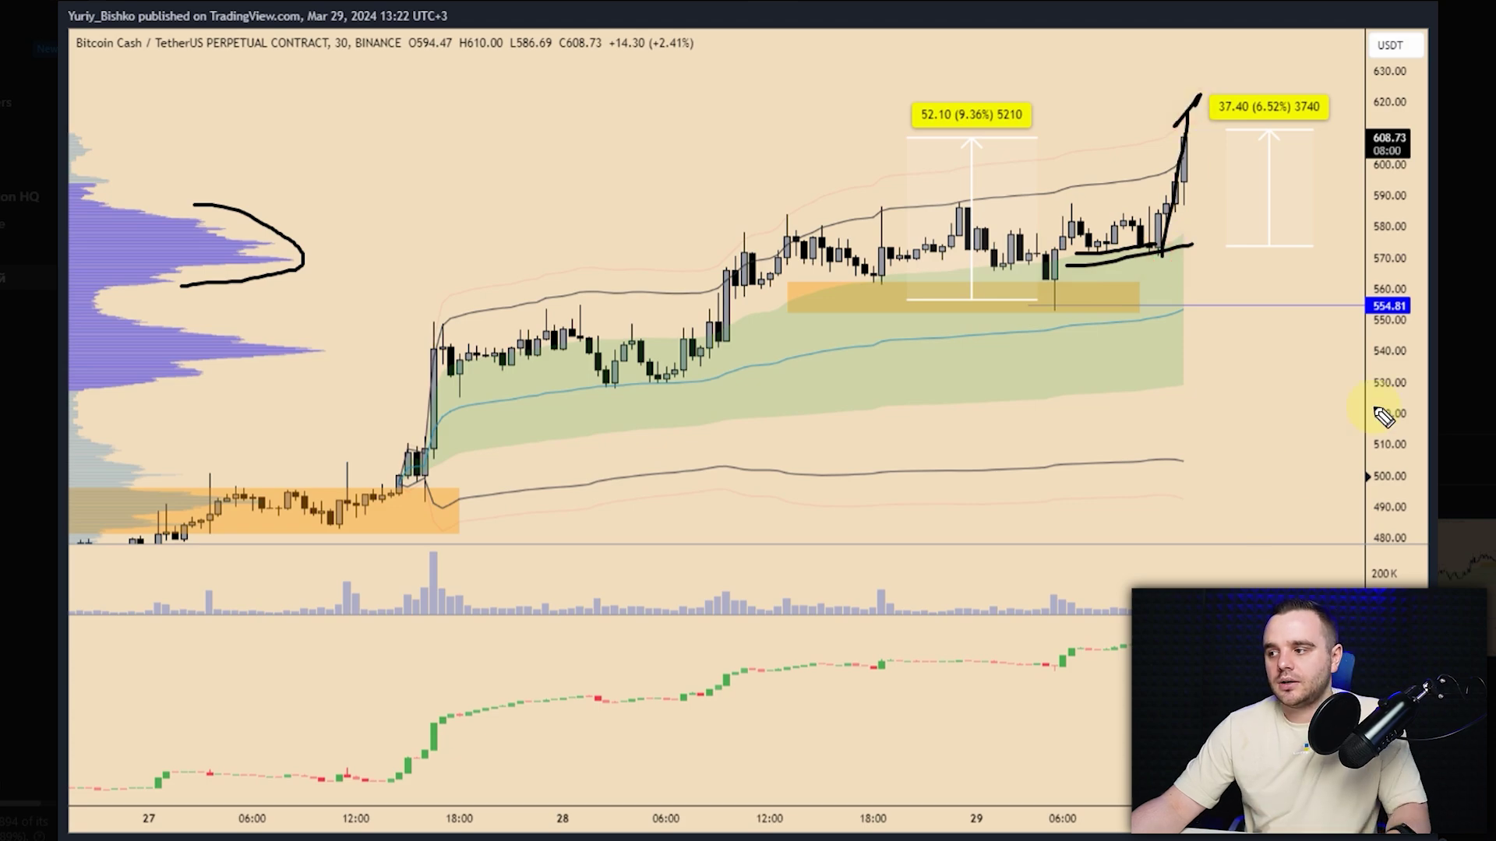
Step: Close the annotated BCH chart, reopen the first image of the March 29 BCH entry and clear the pen marks
click(1468, 340)
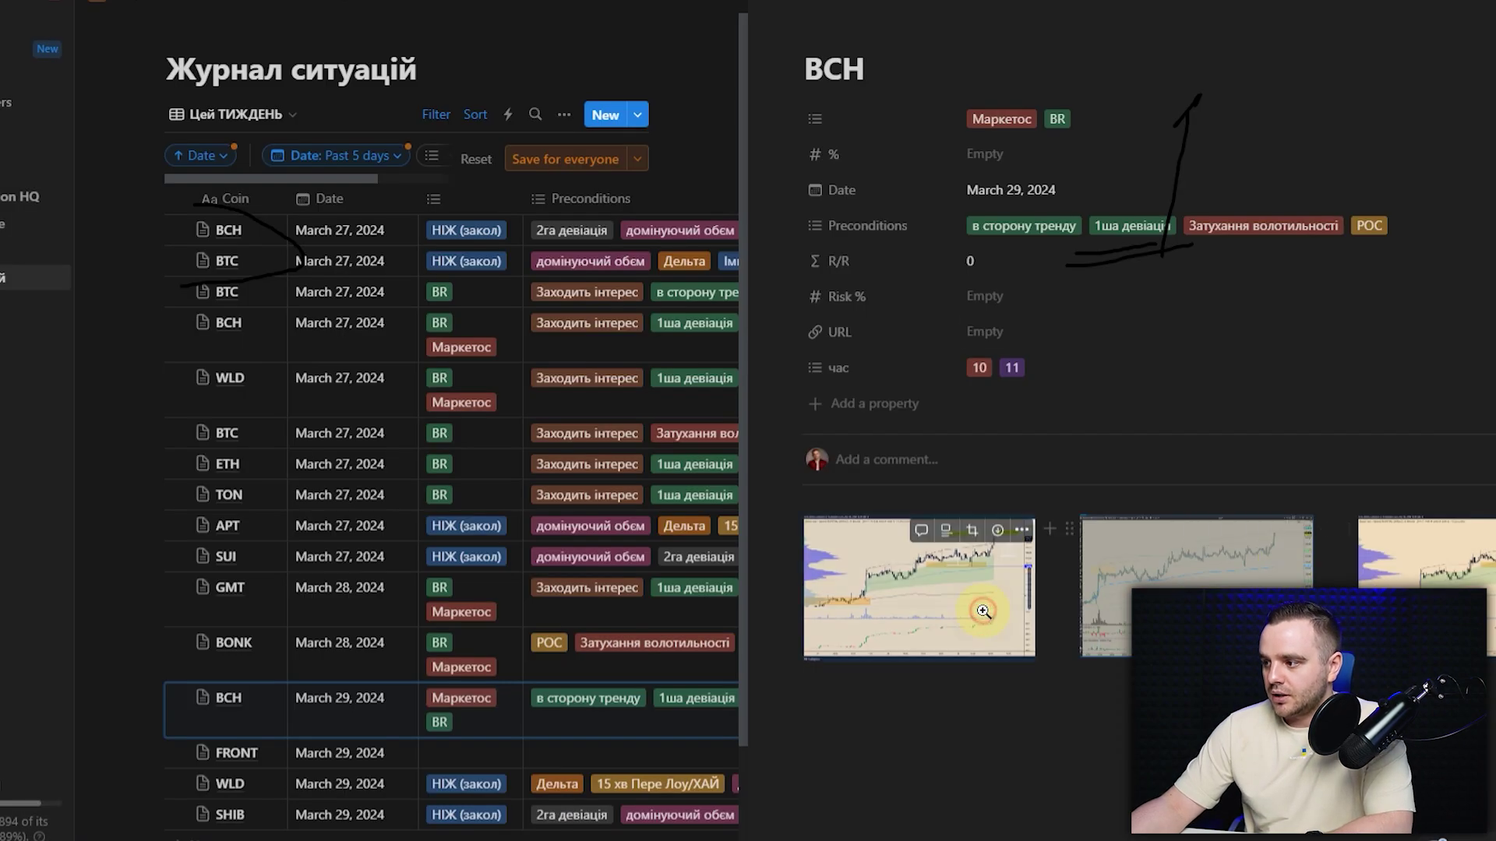
click(986, 621)
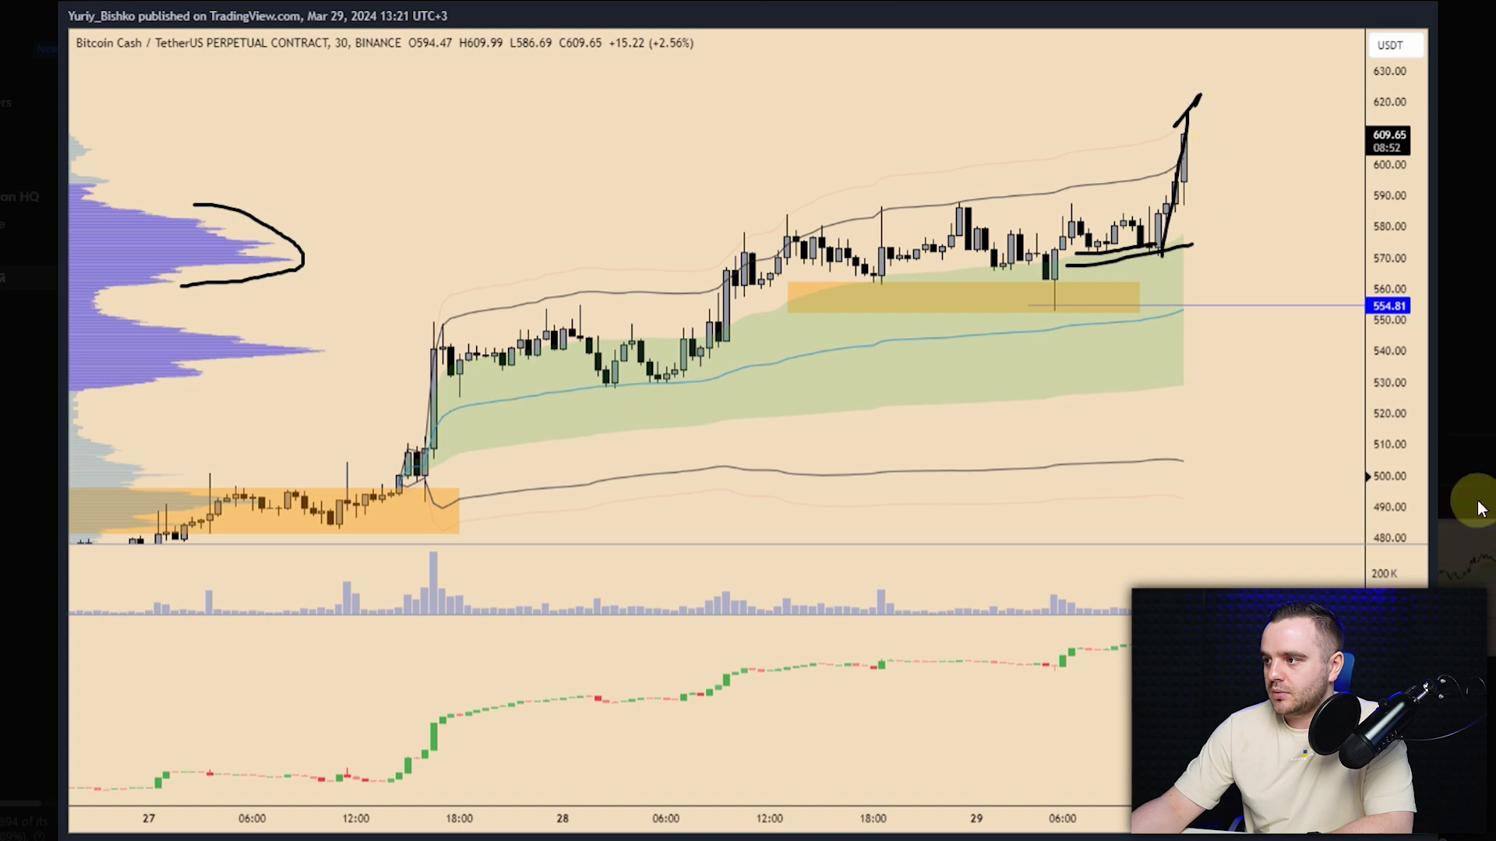
key(Escape)
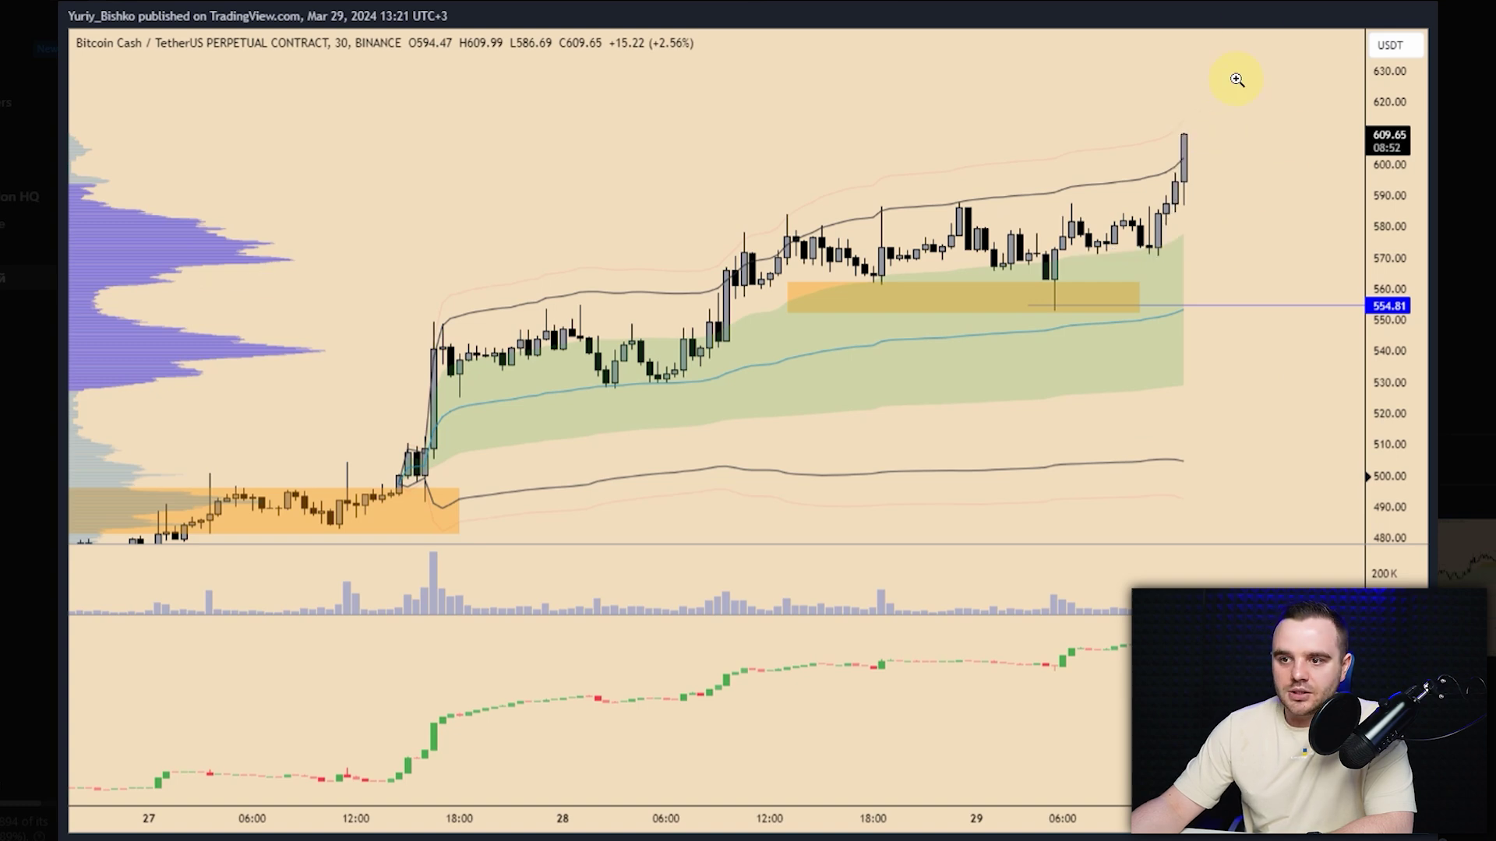
Step: Switch from BCH to the FRONT chart, trace its growing volume, and outline the volume profile cluster at the orange zone
key(Escape)
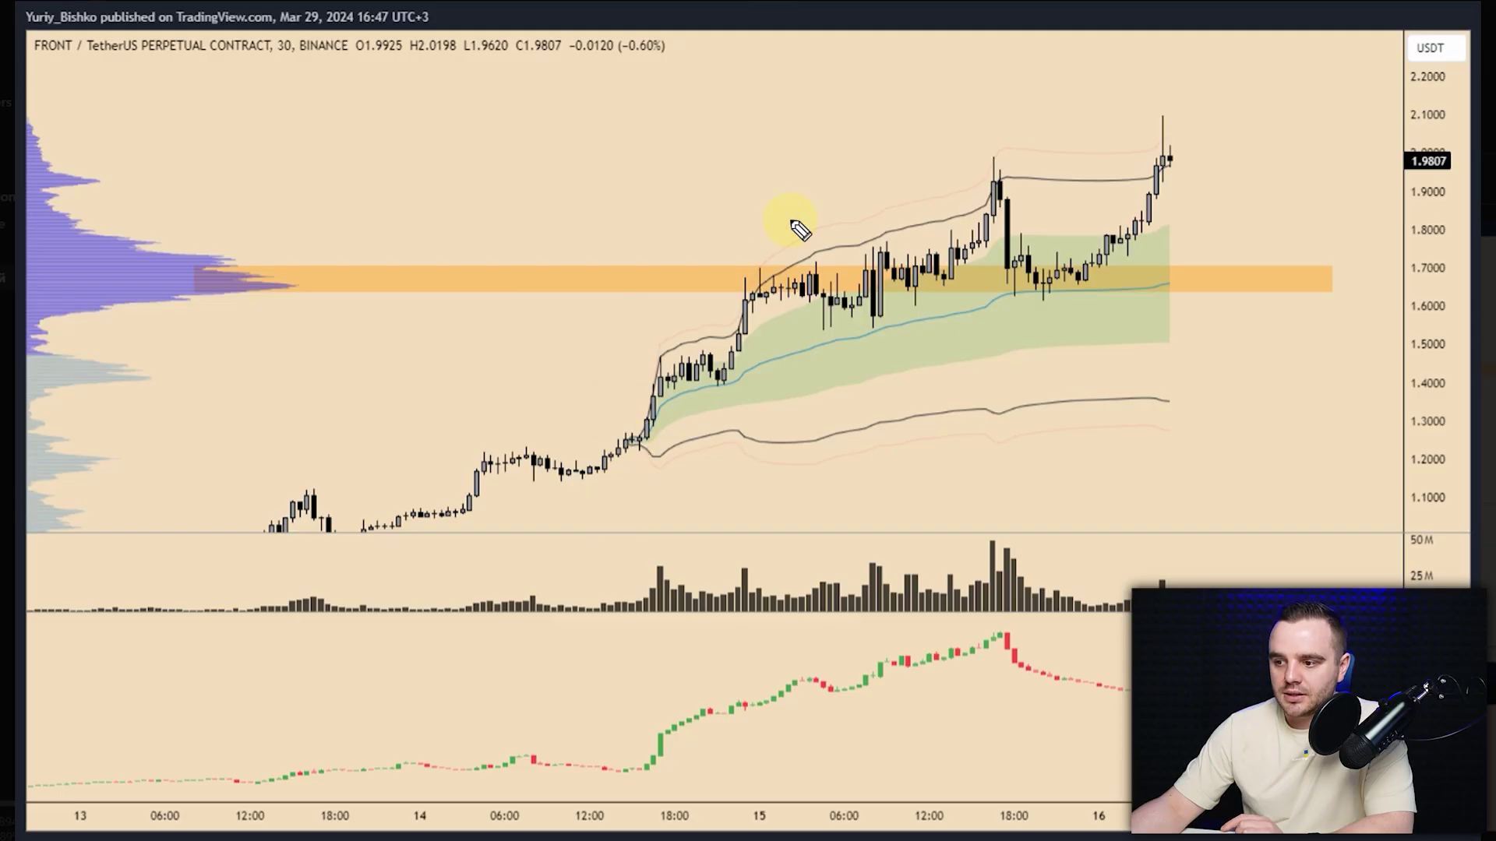
drag(731, 573, 1167, 553)
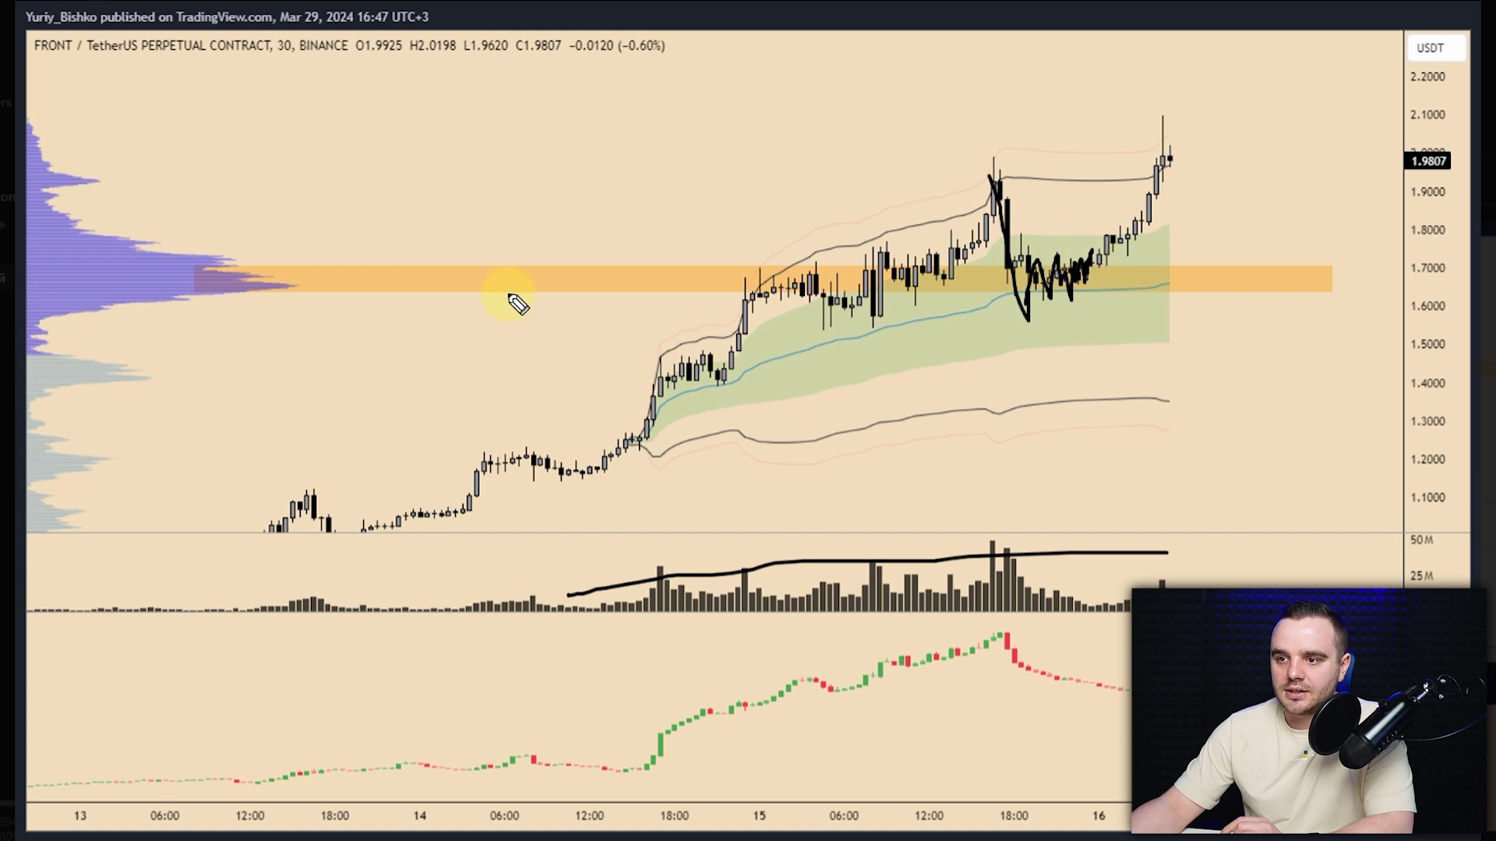
drag(271, 304, 146, 306)
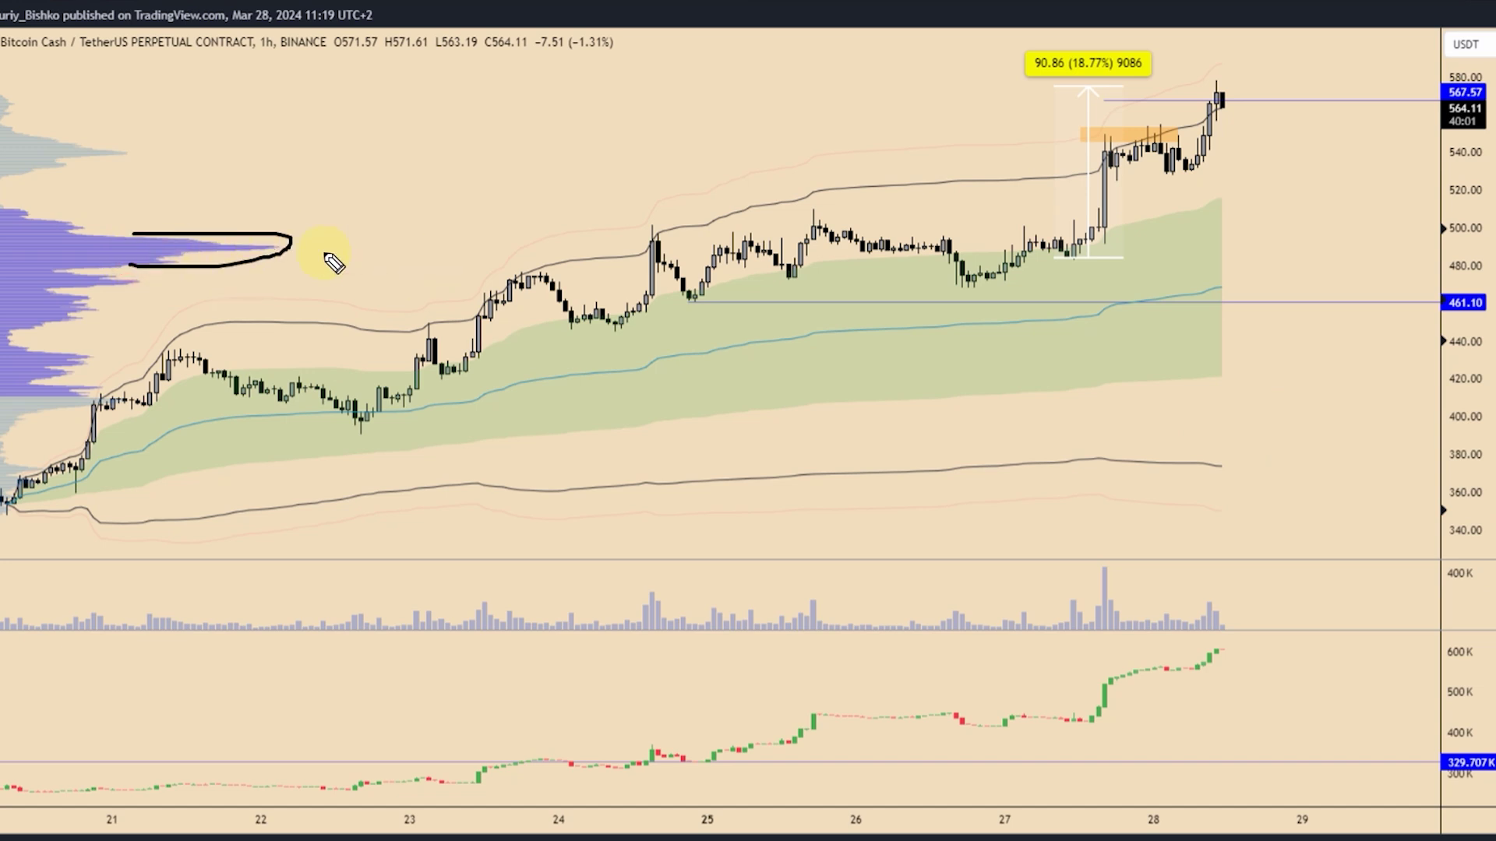
Step: On the March 28 BCH chart, extend the volume profile peak's level across price and trace the rising volume
drag(885, 251, 1048, 273)
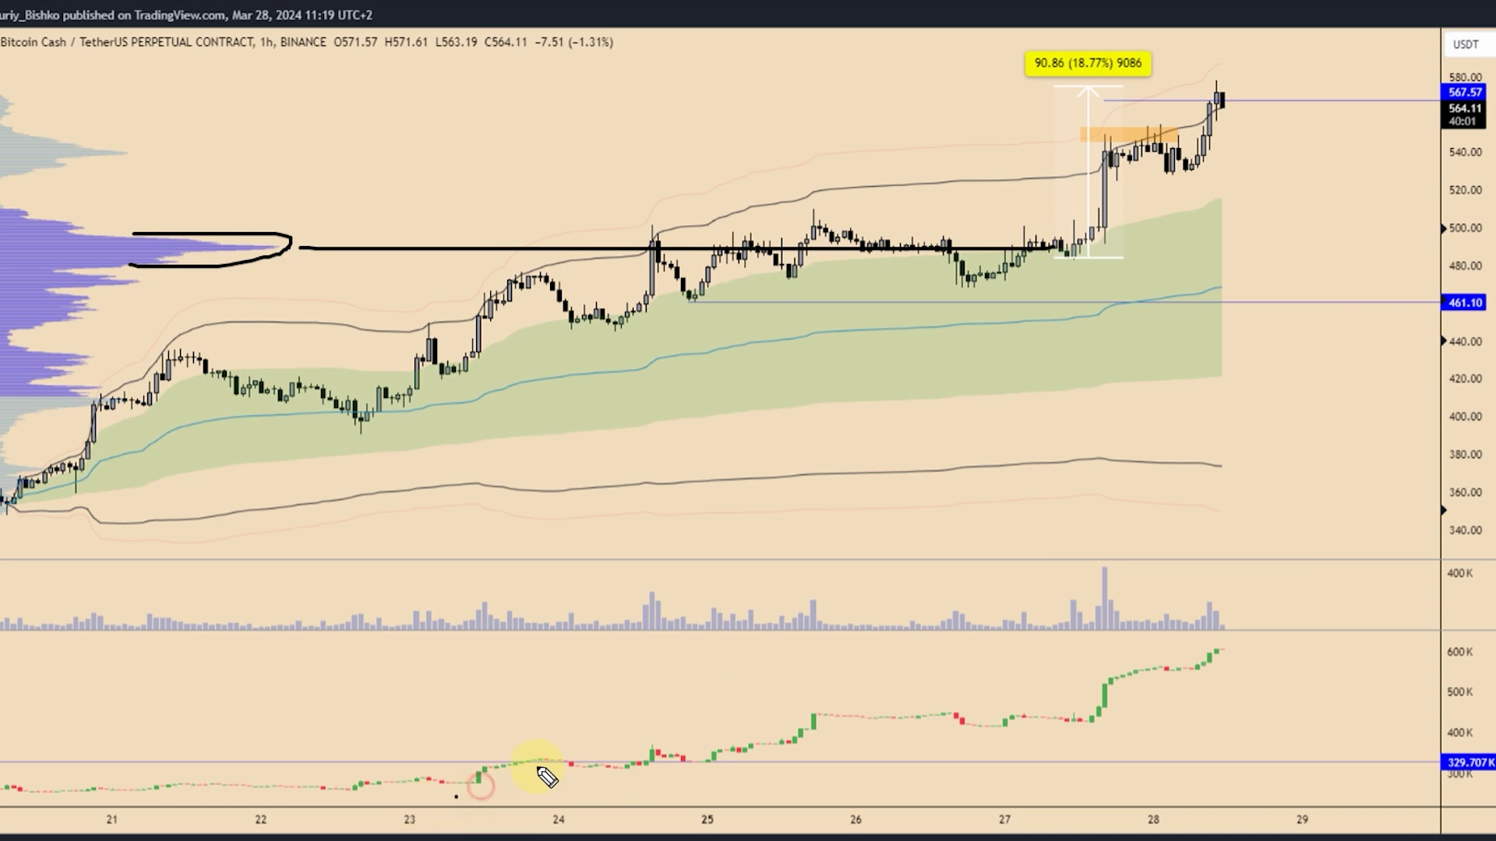
drag(851, 577, 1223, 577)
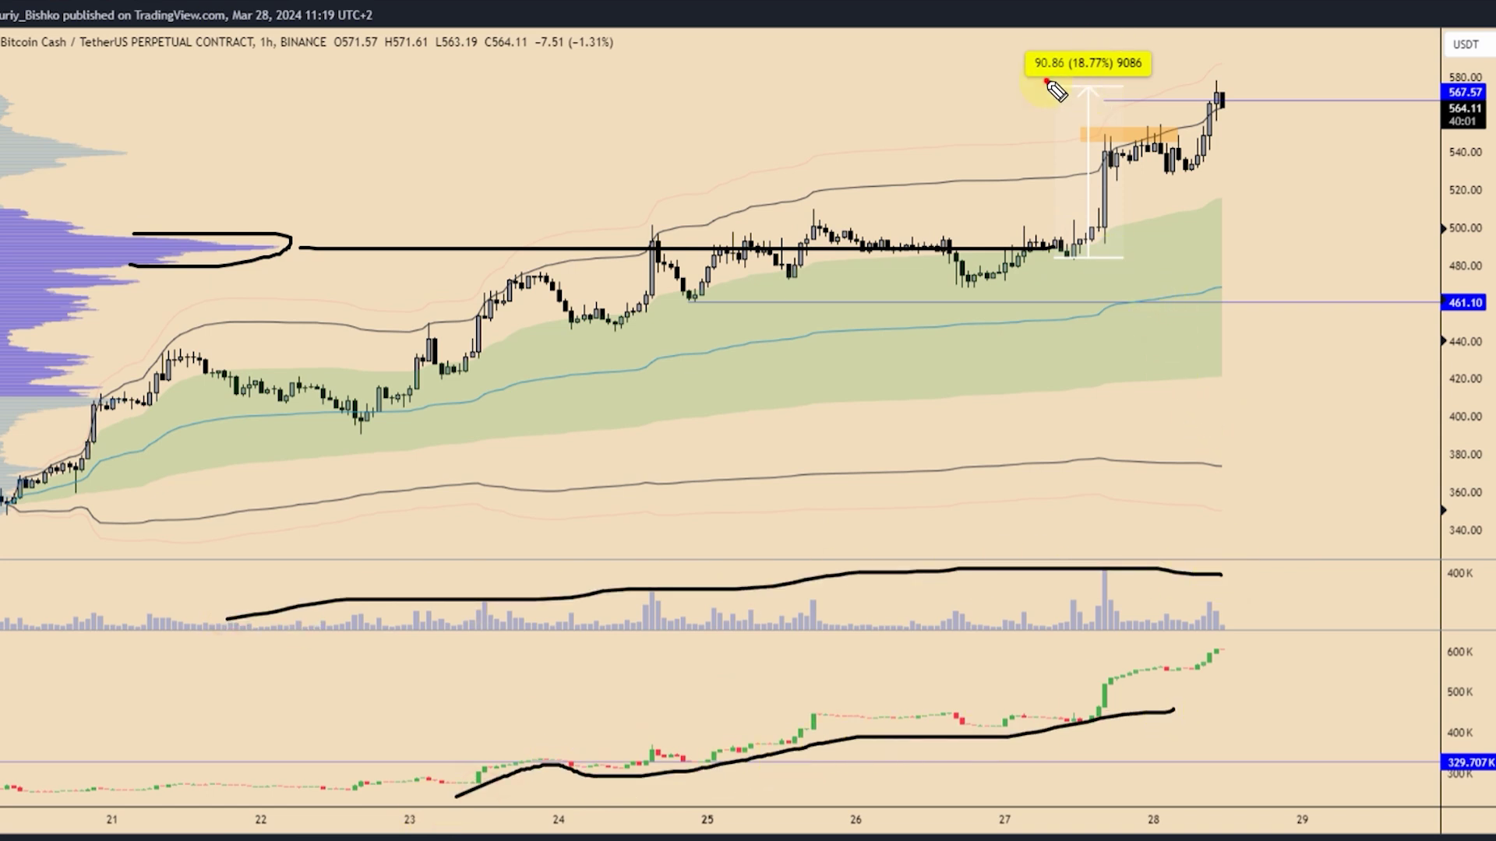